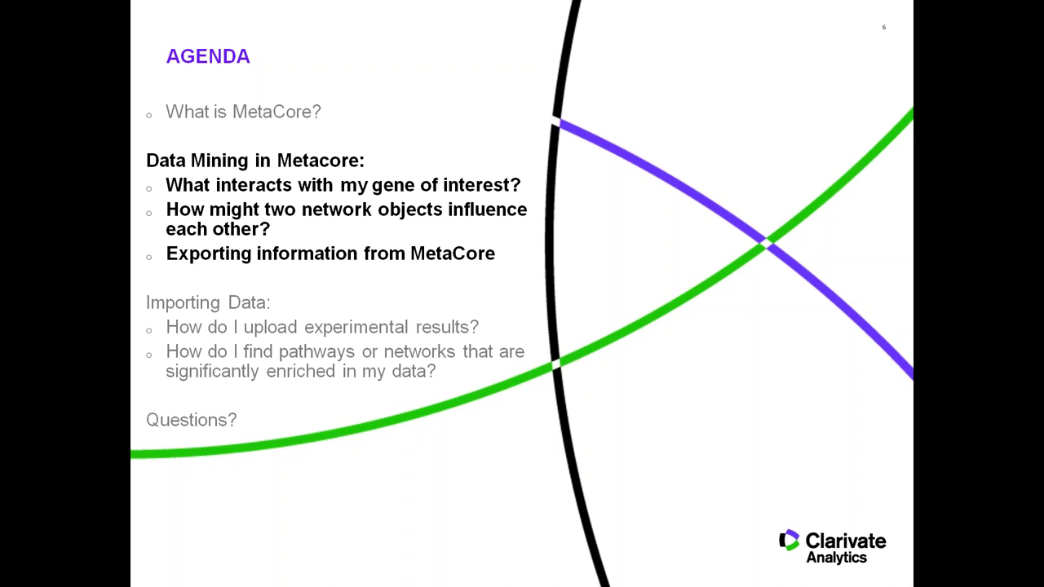
# End the agenda slideshow and return to the PowerPoint editor at slide 6
pyautogui.press('Escape')
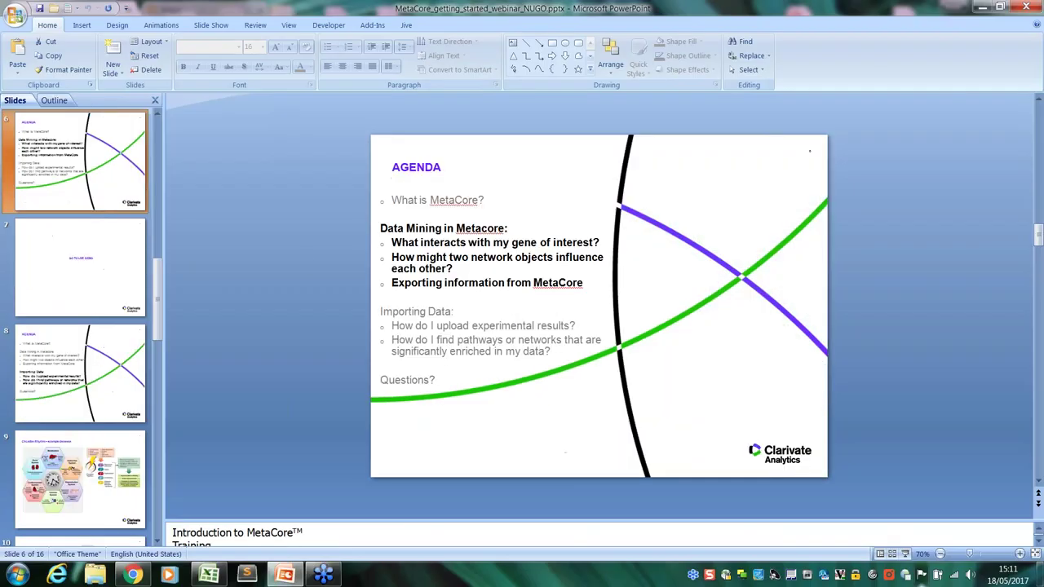
# Bring MetaCore forward, widen the Search & Browse Content panel, and select the quick search box
pyautogui.click(131, 575)
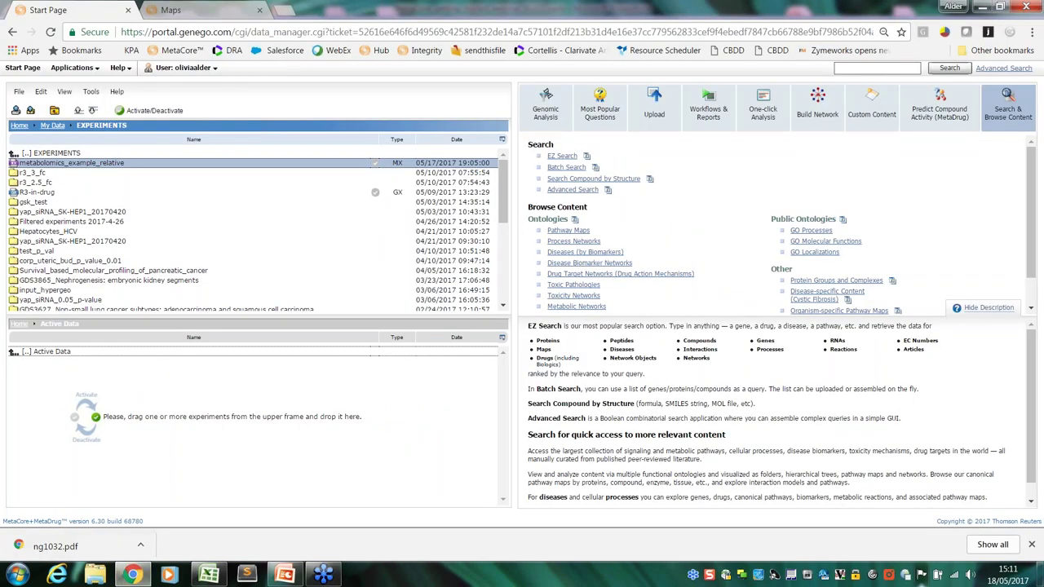
pyautogui.moveTo(512, 236); pyautogui.dragTo(367, 237)
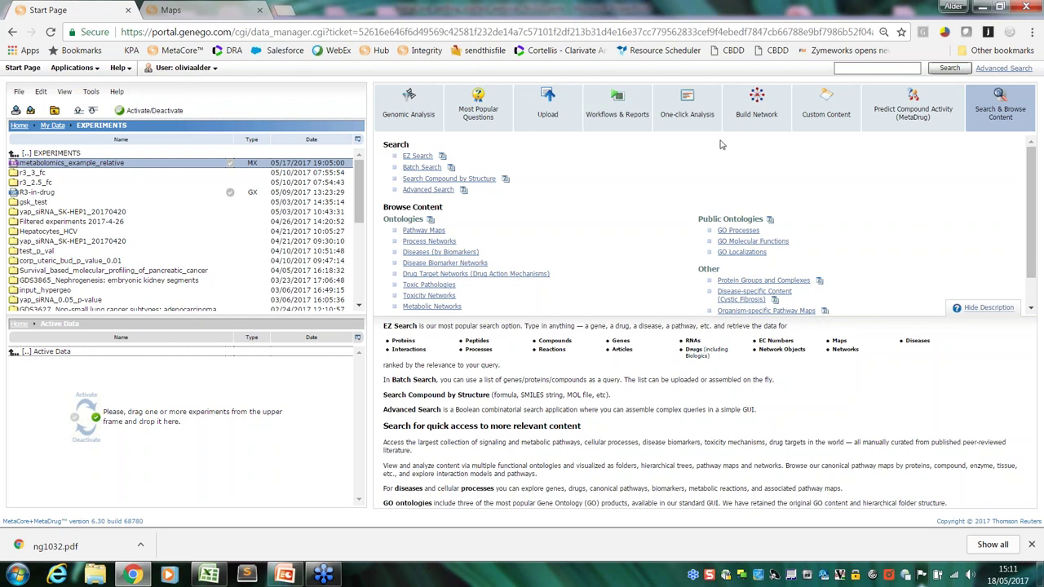
pyautogui.click(871, 69)
# Search for BMAL1 to list rat, mouse and human ARNTL genes plus mouse Clock
pyautogui.write('BMAL1')
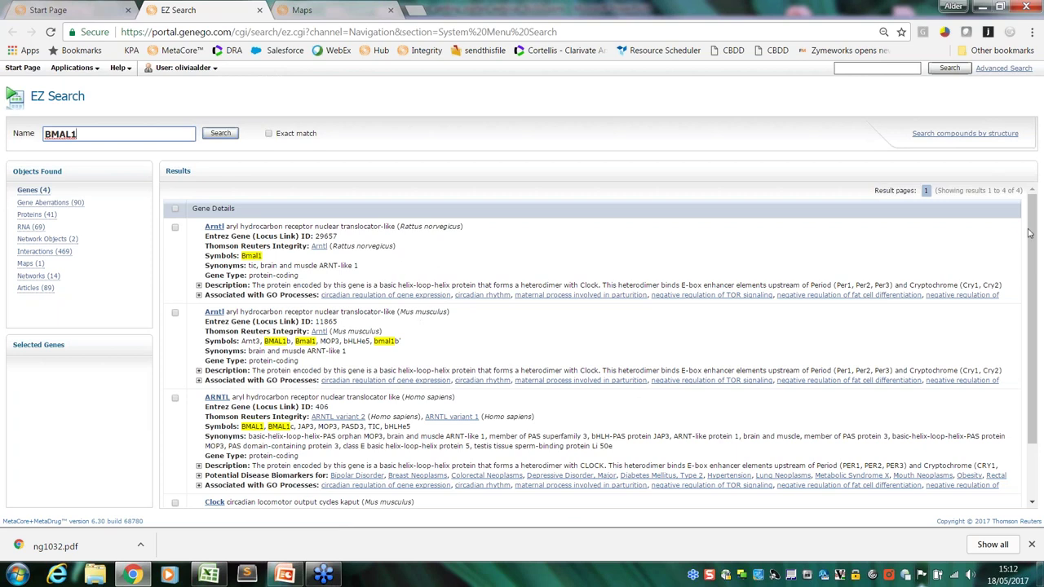
pyautogui.moveTo(1033, 227); pyautogui.dragTo(1034, 244)
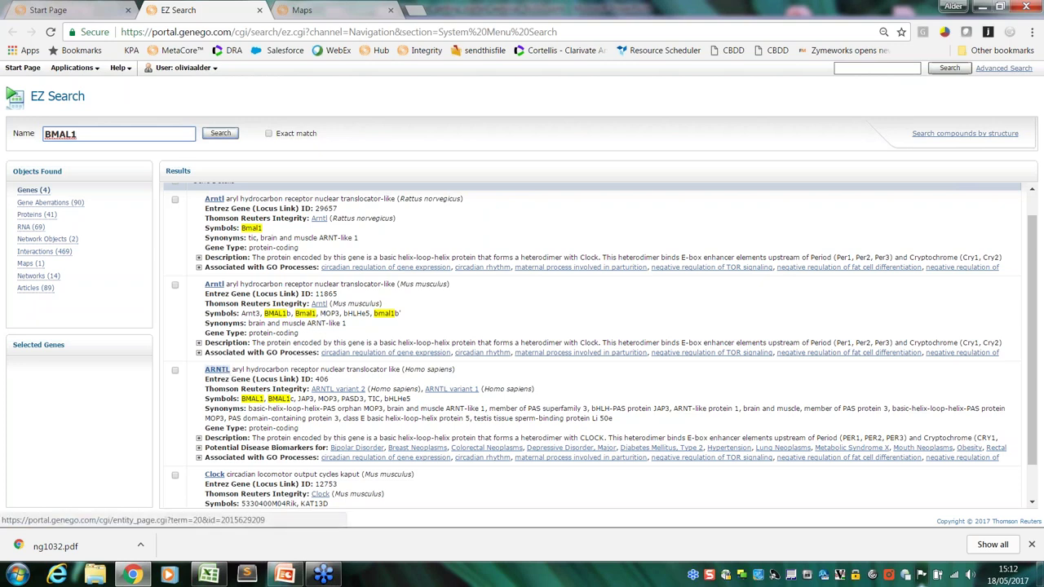
pyautogui.click(242, 398)
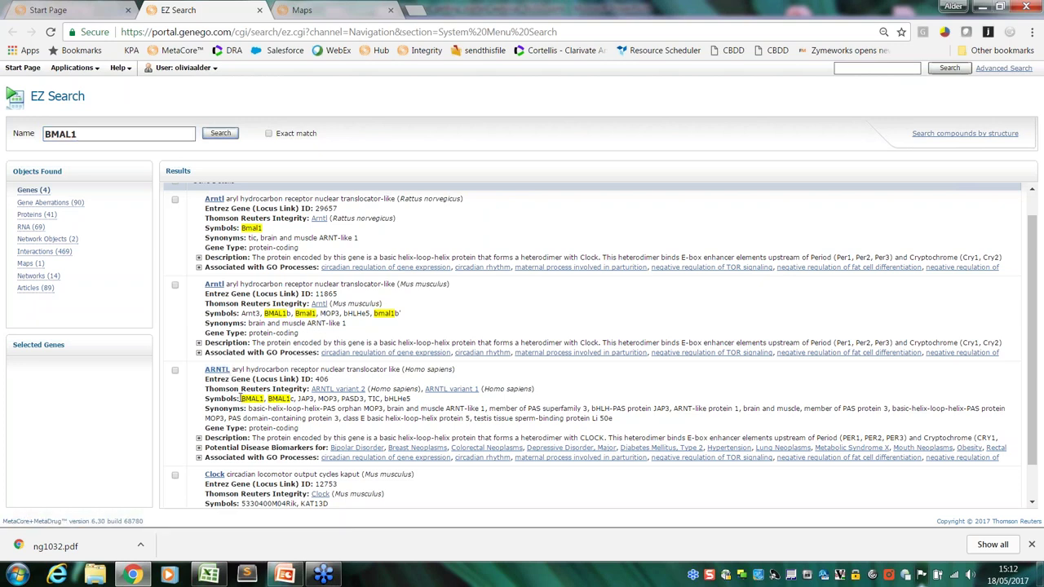
# Highlight the human ARNTL symbols, including BMAL1, and key sentences of its description
pyautogui.moveTo(240, 398); pyautogui.dragTo(413, 399)
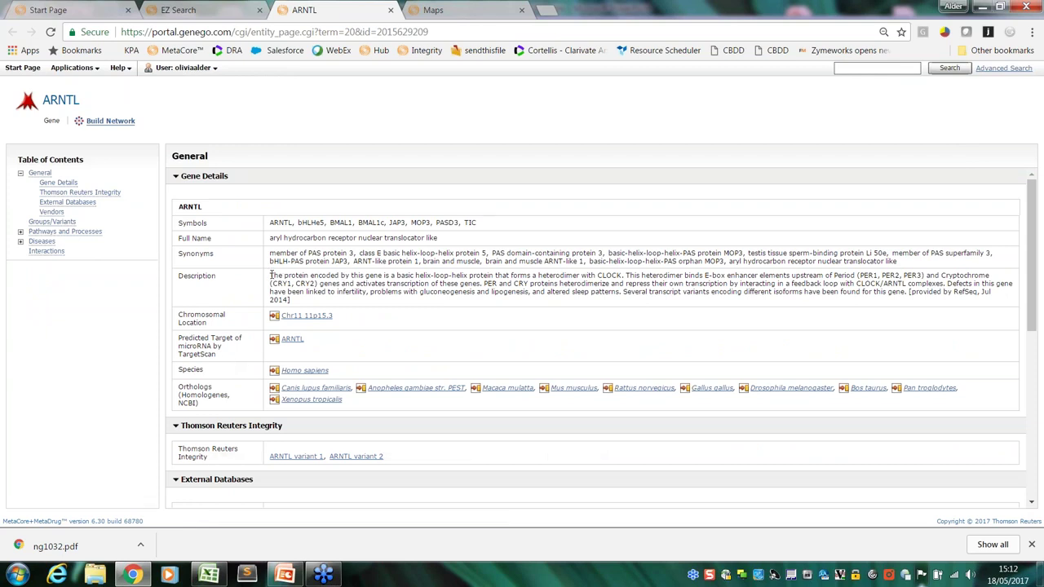
pyautogui.moveTo(269, 276); pyautogui.dragTo(624, 275)
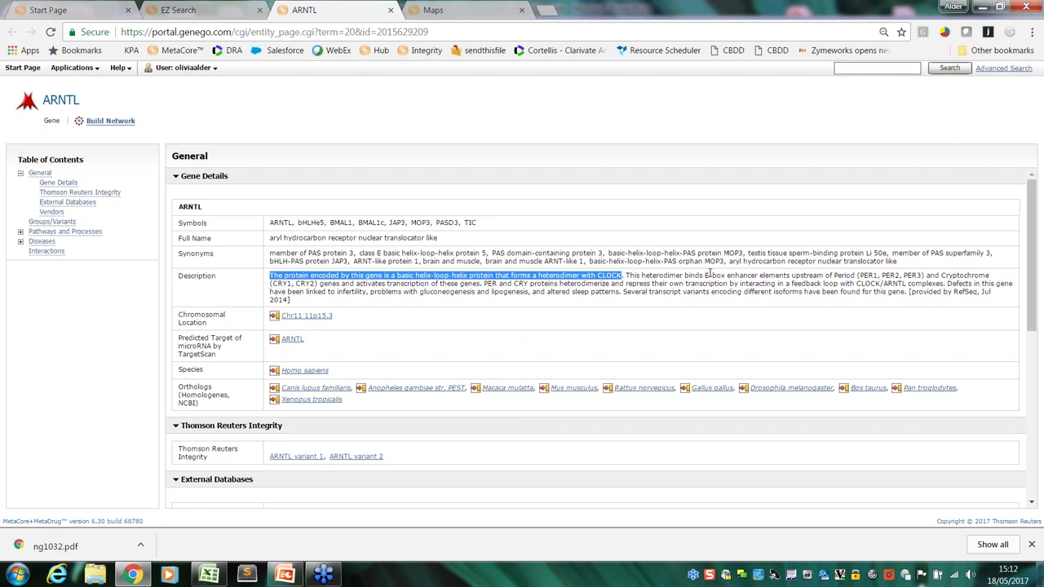
pyautogui.click(838, 275)
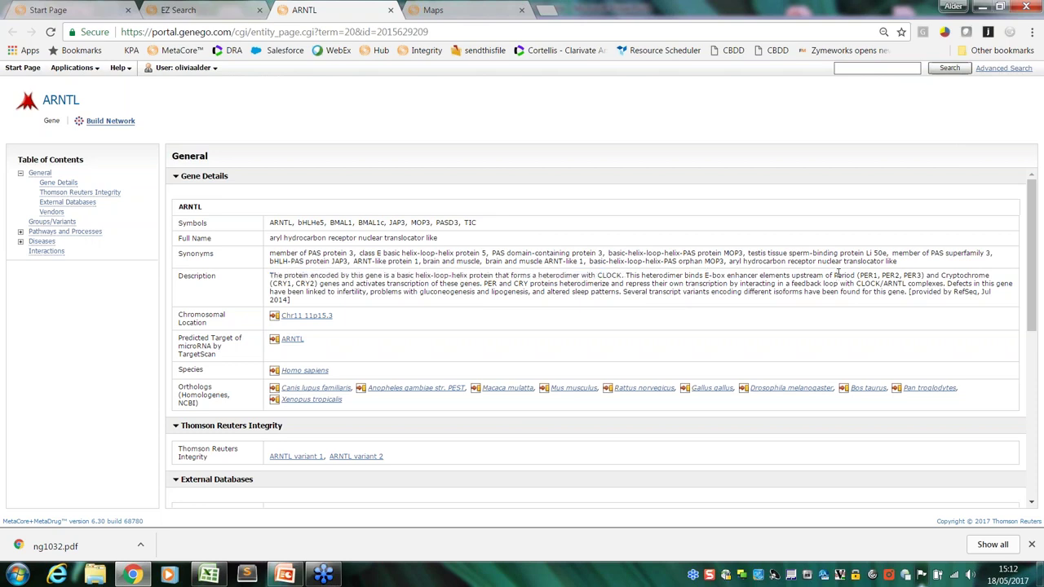
pyautogui.moveTo(834, 275); pyautogui.dragTo(871, 275)
pyautogui.moveTo(947, 283); pyautogui.dragTo(950, 296)
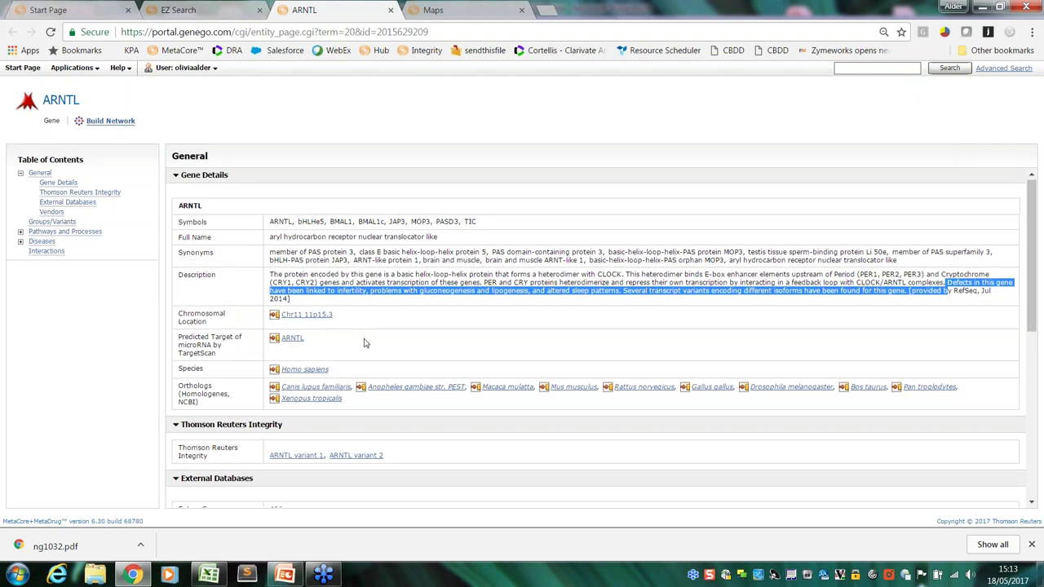
# Jump to the gene's Diseases section listing 12 associated diseases
pyautogui.scroll(-3, 361, 343)
pyautogui.scroll(-1, 290, 217)
pyautogui.scroll(3, 290, 217)
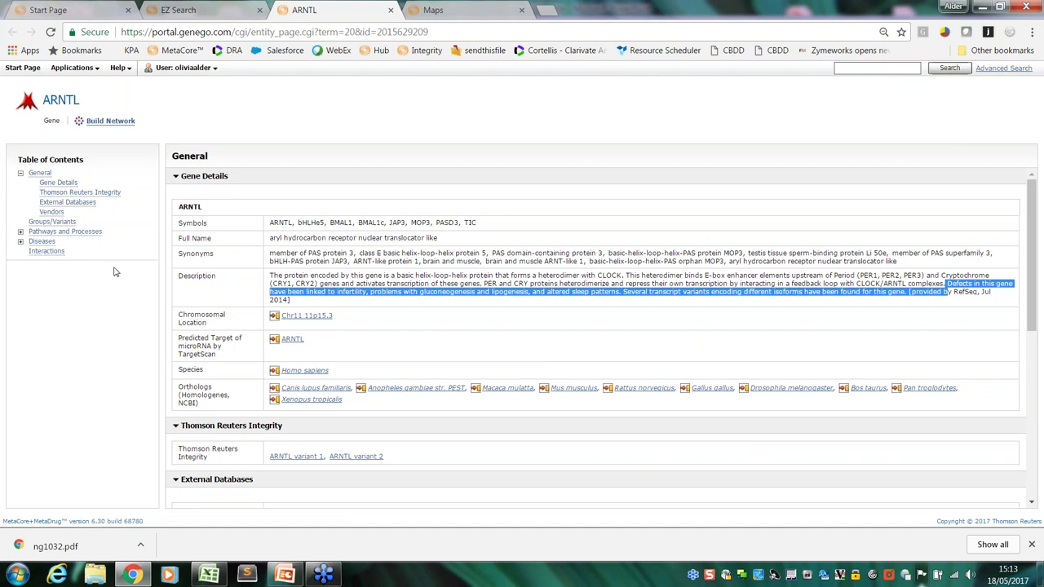
pyautogui.click(41, 242)
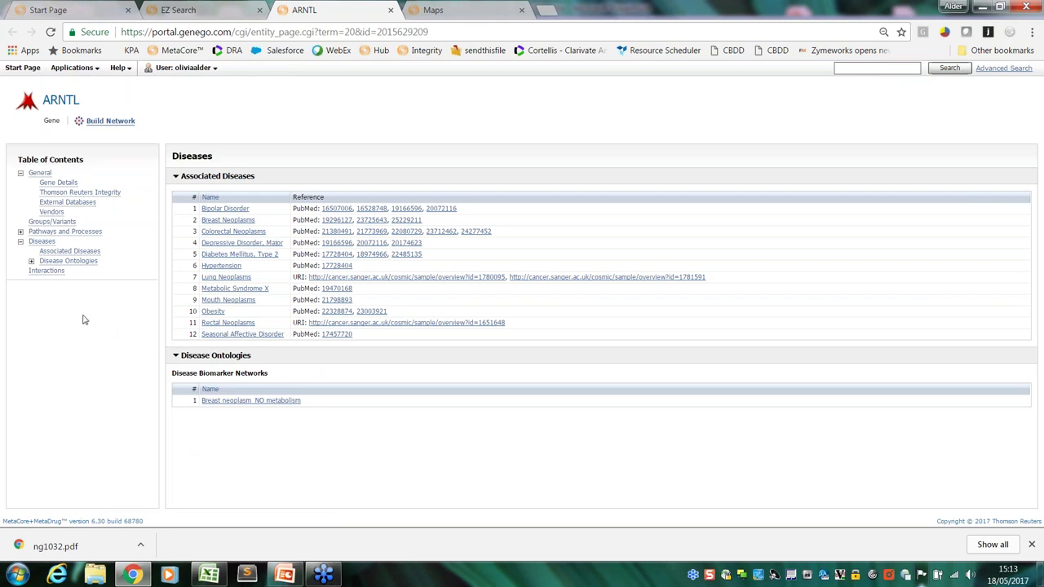
# Show ARNTL's Interactions section with 370 interactions over 19 pages
pyautogui.click(42, 279)
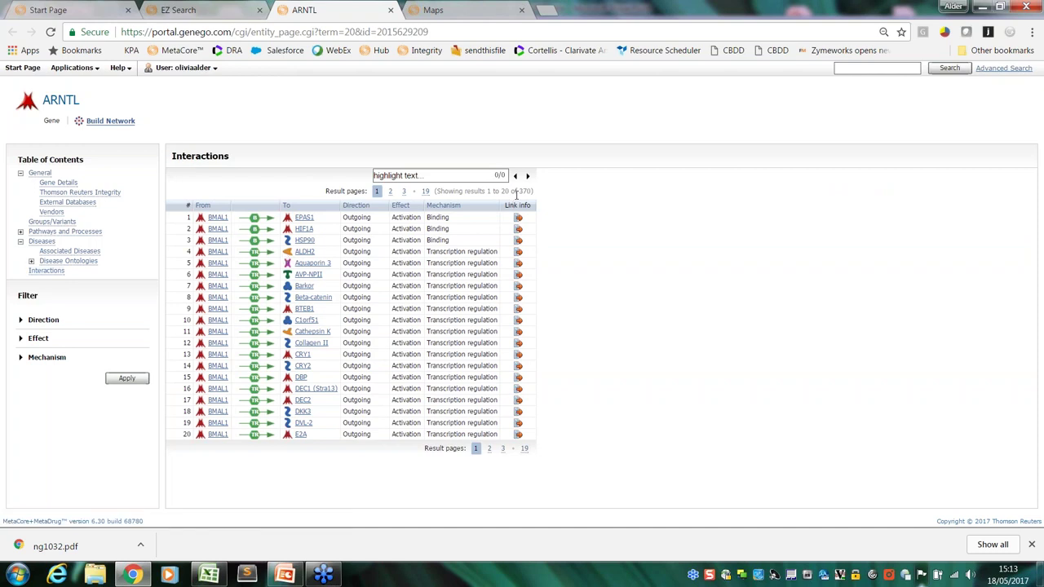
# Filter the 370 ARNTL interactions down to Incoming direction and Binding mechanism
pyautogui.moveTo(518, 191); pyautogui.dragTo(534, 190)
pyautogui.click(22, 320)
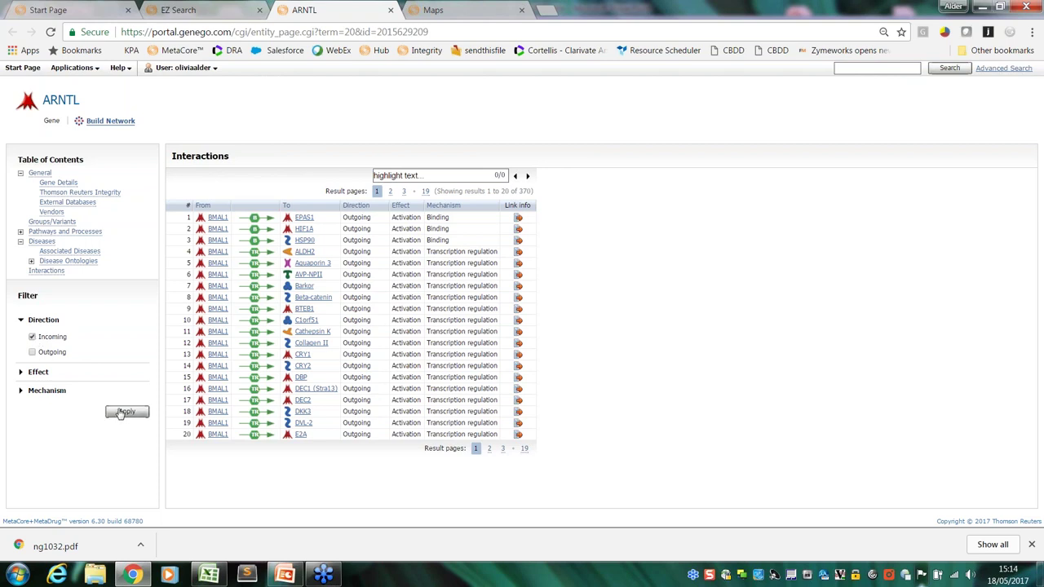
pyautogui.click(21, 372)
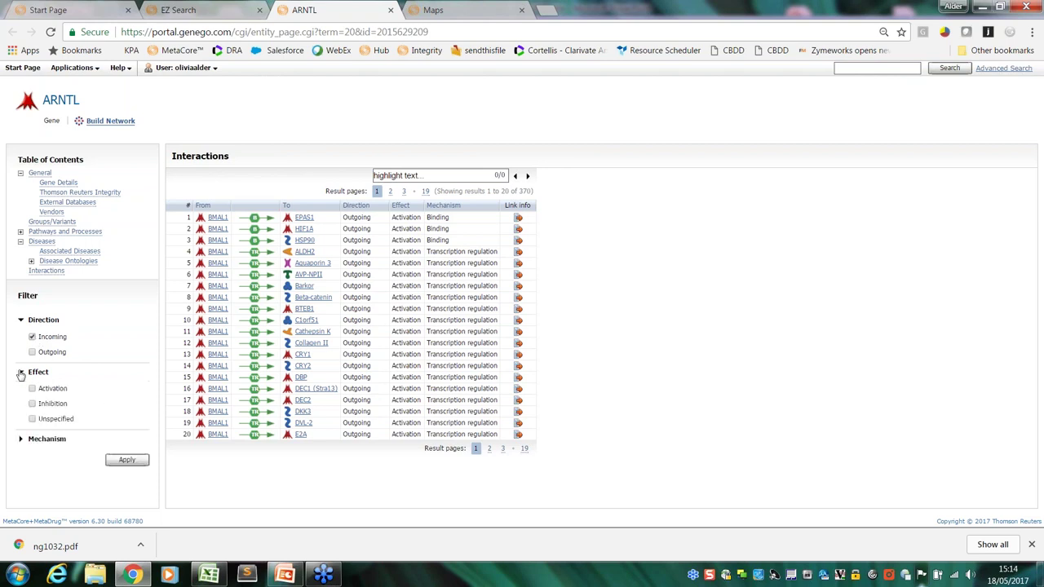
pyautogui.click(21, 440)
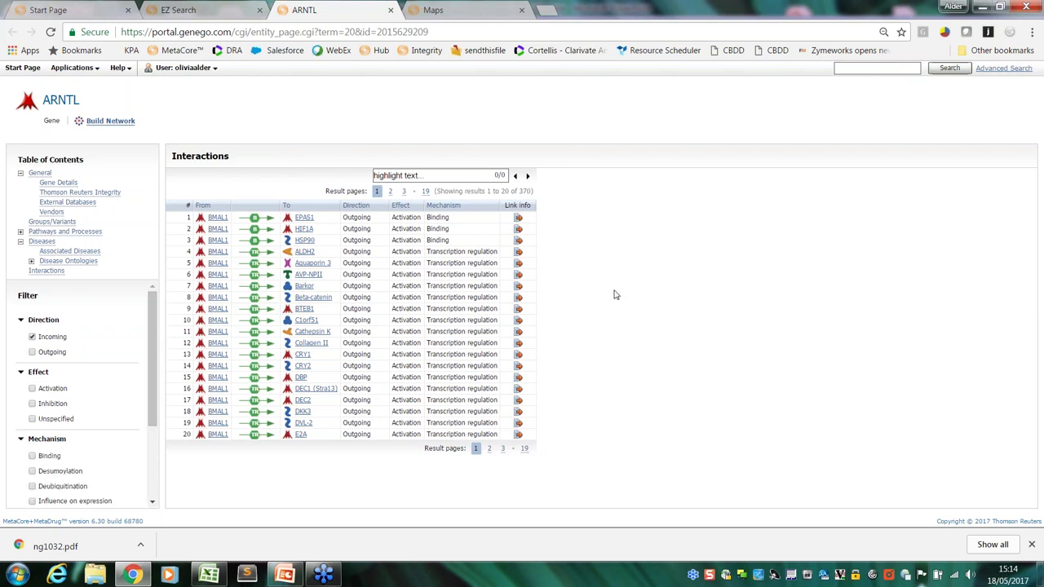
pyautogui.moveTo(158, 347); pyautogui.dragTo(155, 392)
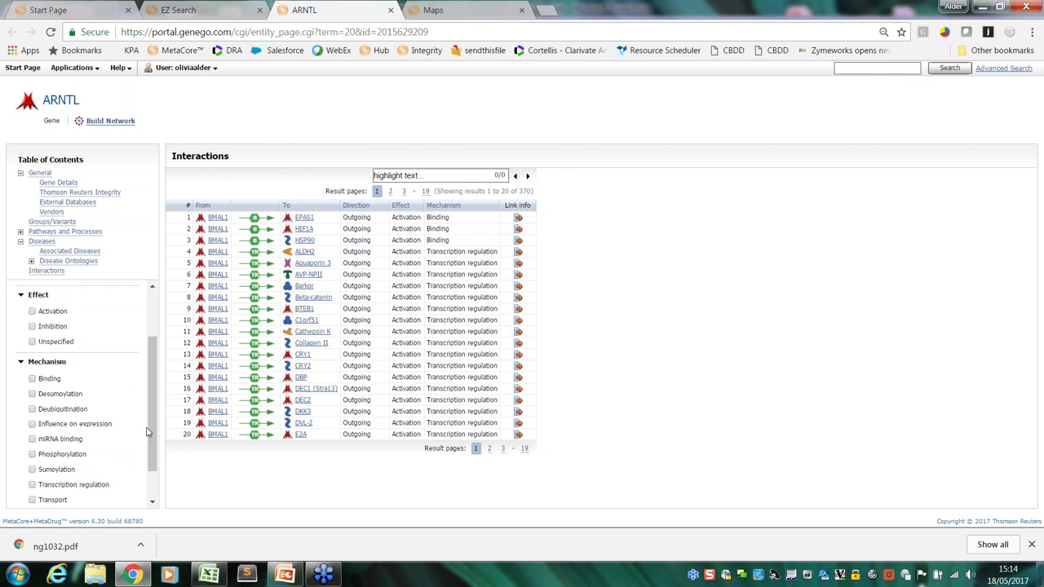
pyautogui.scroll(-1, 147, 432)
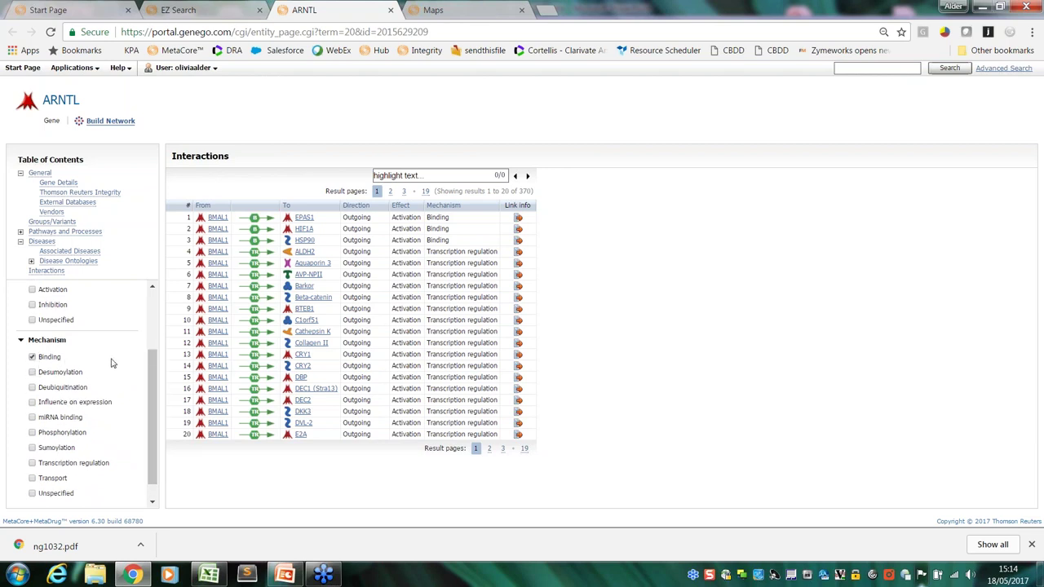
pyautogui.scroll(-1, 149, 360)
pyautogui.click(114, 496)
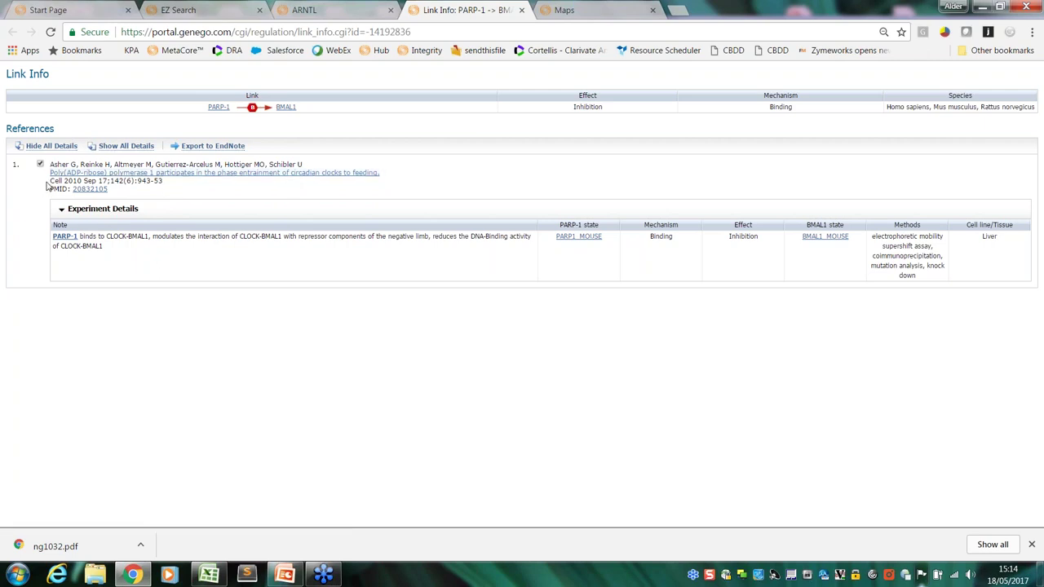
# Highlight the PARP-1–BMAL1 citation, experiment note, Liver tissue and experimental methods
pyautogui.moveTo(50, 181); pyautogui.dragTo(74, 181)
pyautogui.moveTo(103, 245); pyautogui.dragTo(79, 236)
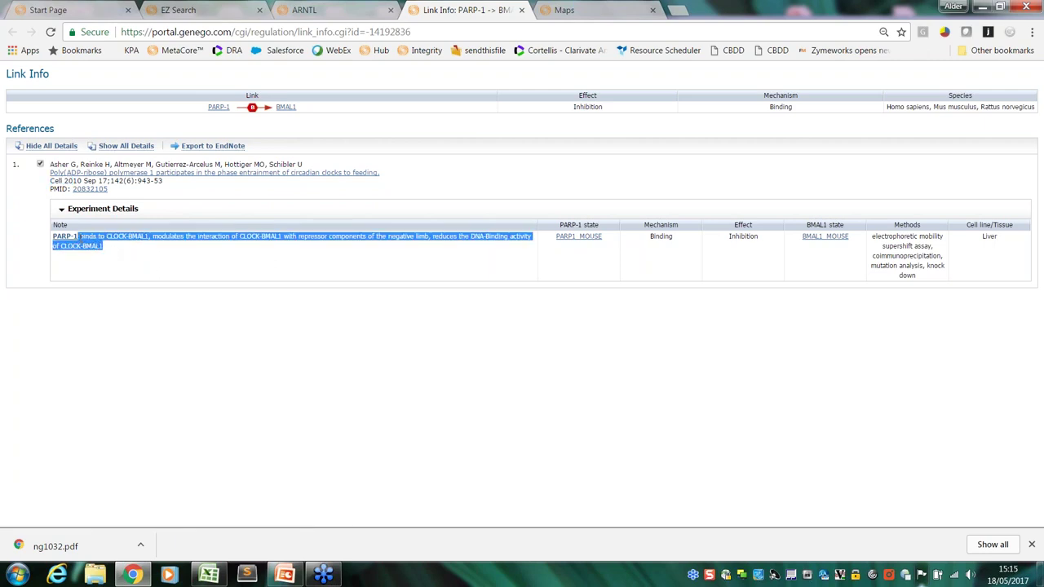
pyautogui.click(139, 250)
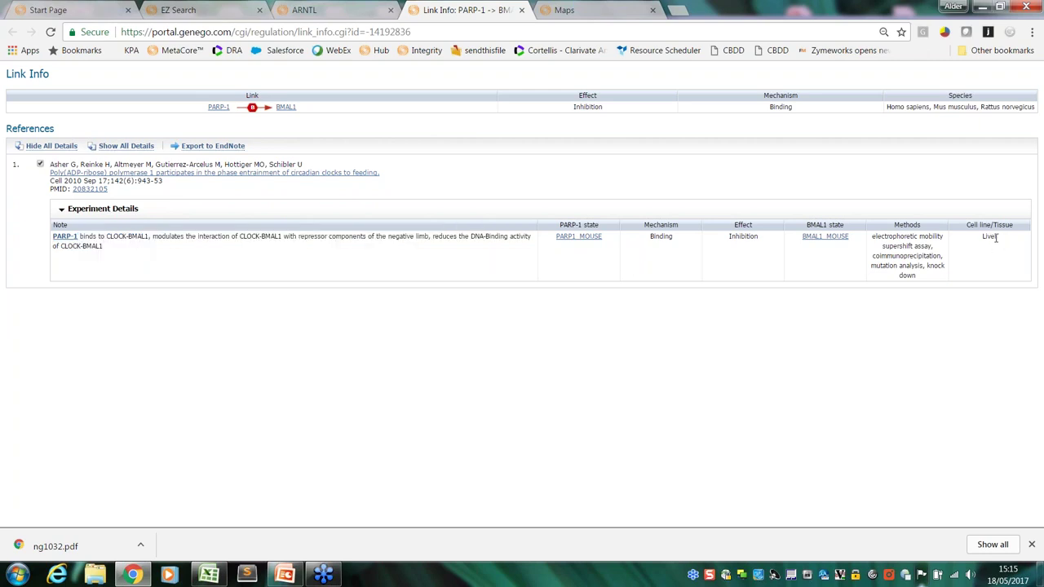
pyautogui.moveTo(984, 235); pyautogui.dragTo(979, 240)
pyautogui.moveTo(922, 278); pyautogui.dragTo(874, 239)
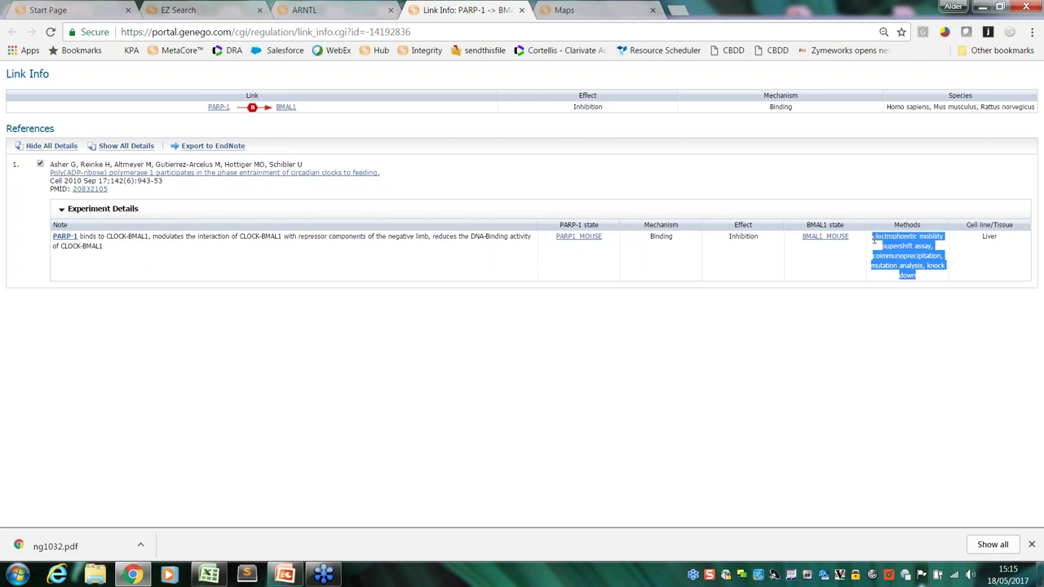
pyautogui.click(972, 258)
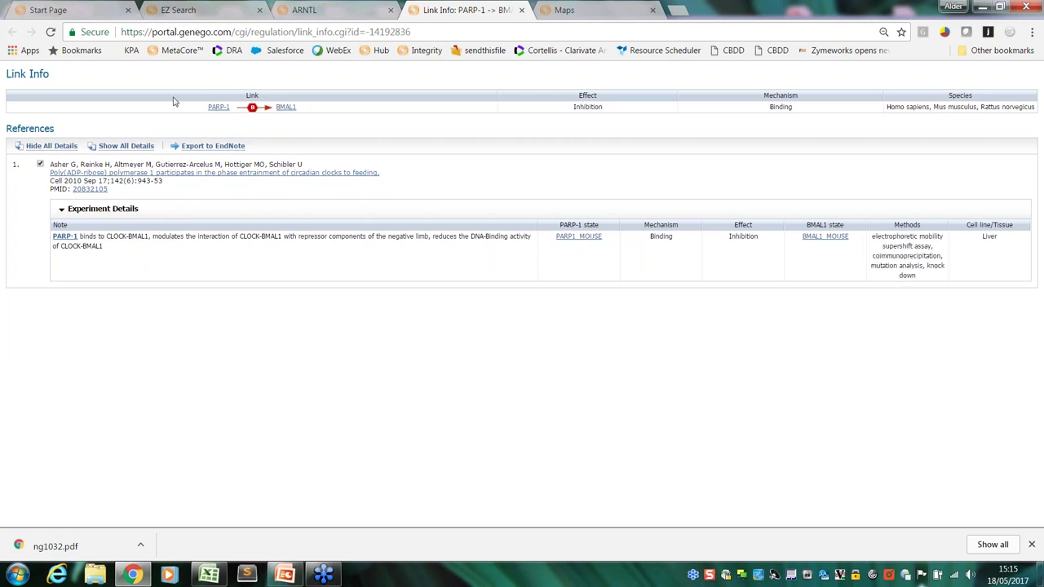
# Return to the filtered ARNTL interactions tab and focus its highlight text box
pyautogui.click(355, 13)
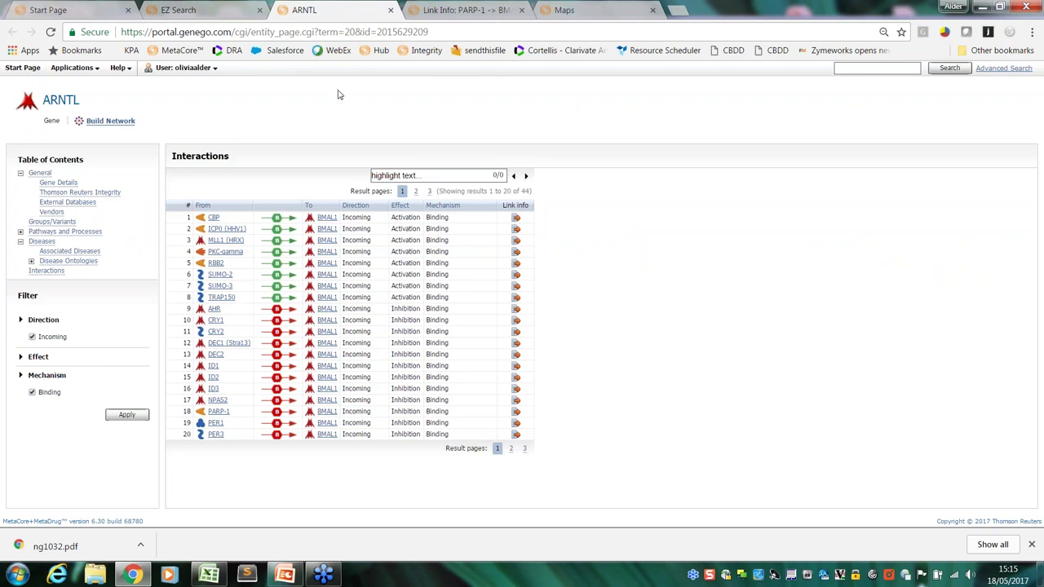
pyautogui.click(390, 174)
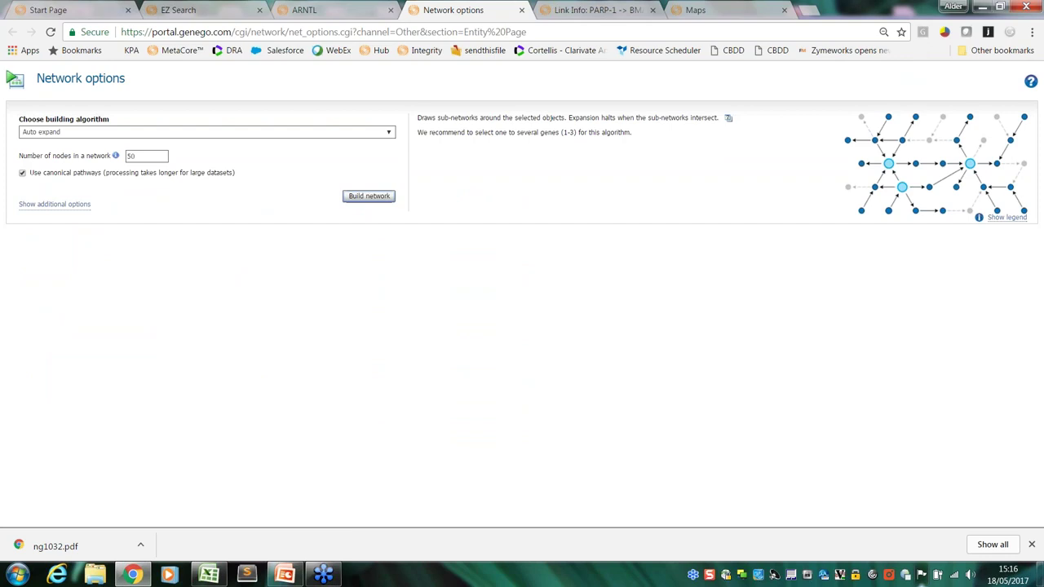
# Choose the Shortest paths algorithm and add YAP1 to the network objects
pyautogui.click(139, 132)
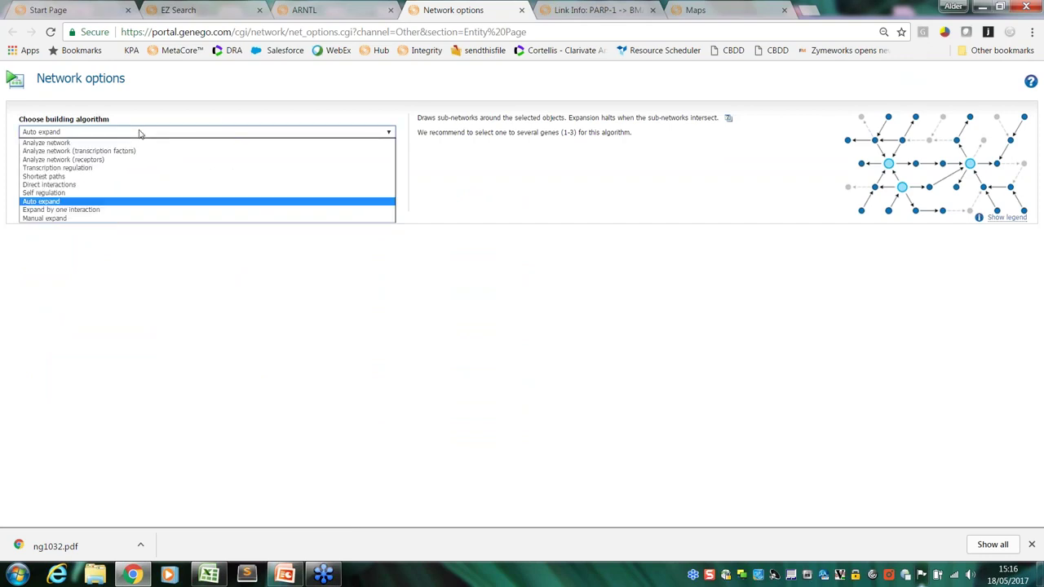
pyautogui.click(135, 178)
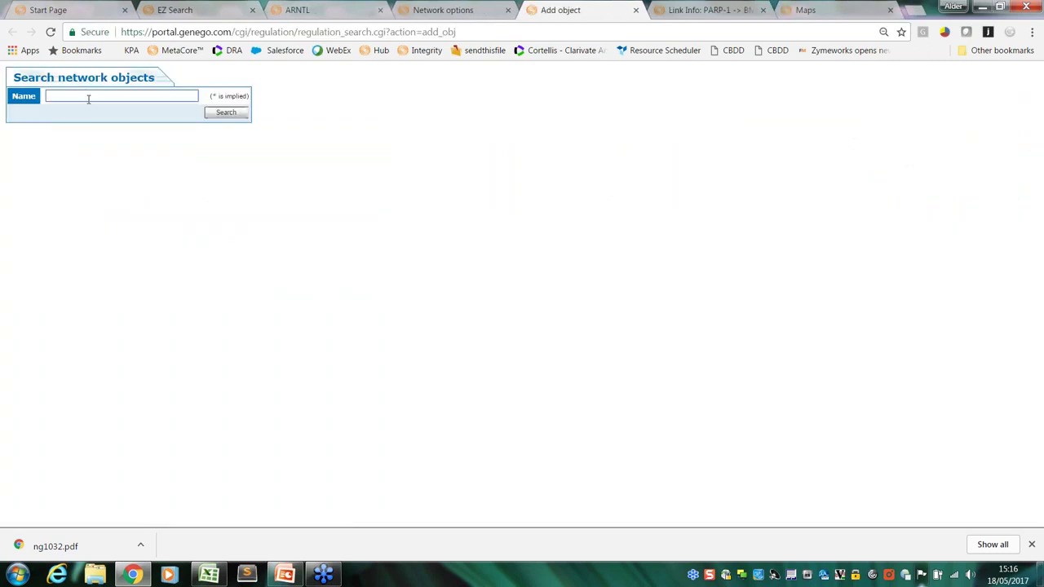
pyautogui.write('YAP1')
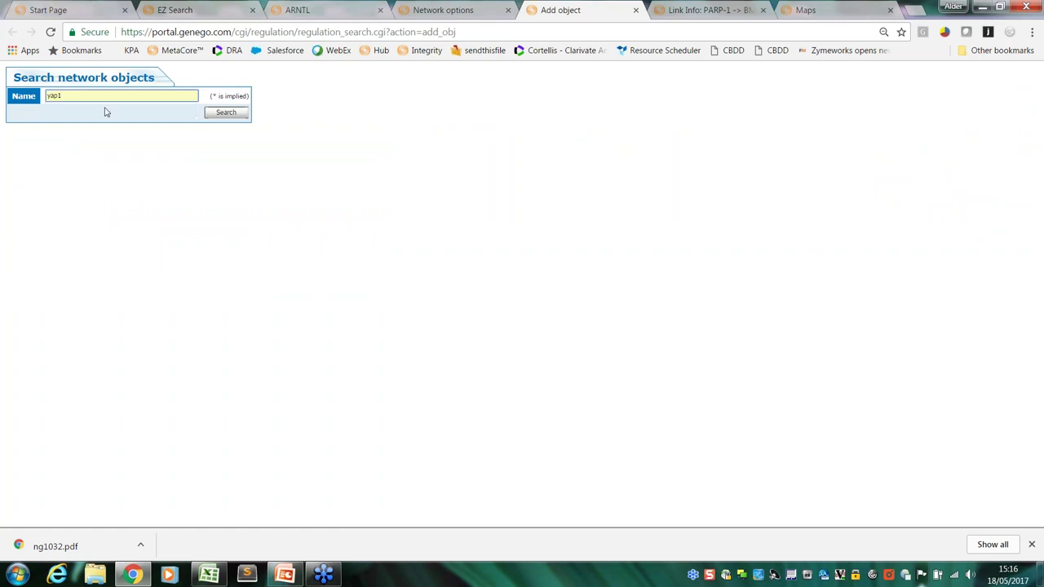
pyautogui.click(162, 110)
pyautogui.click(225, 114)
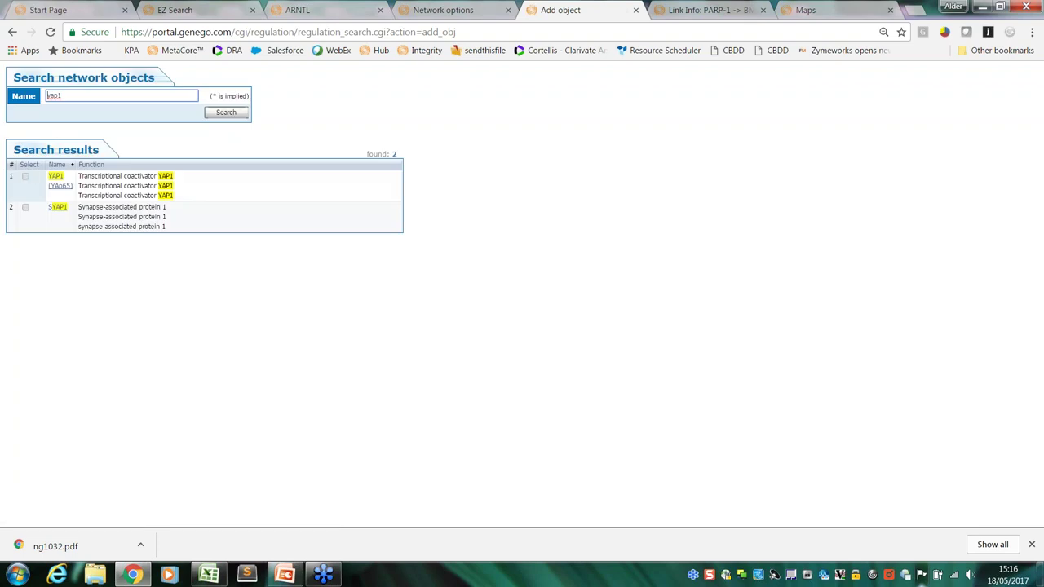
pyautogui.click(26, 177)
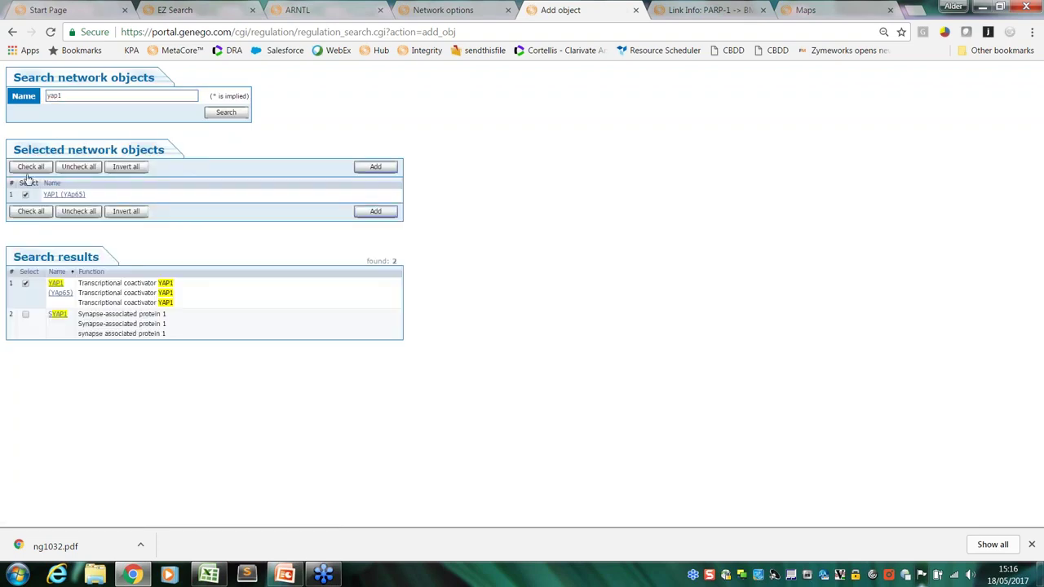
pyautogui.click(367, 170)
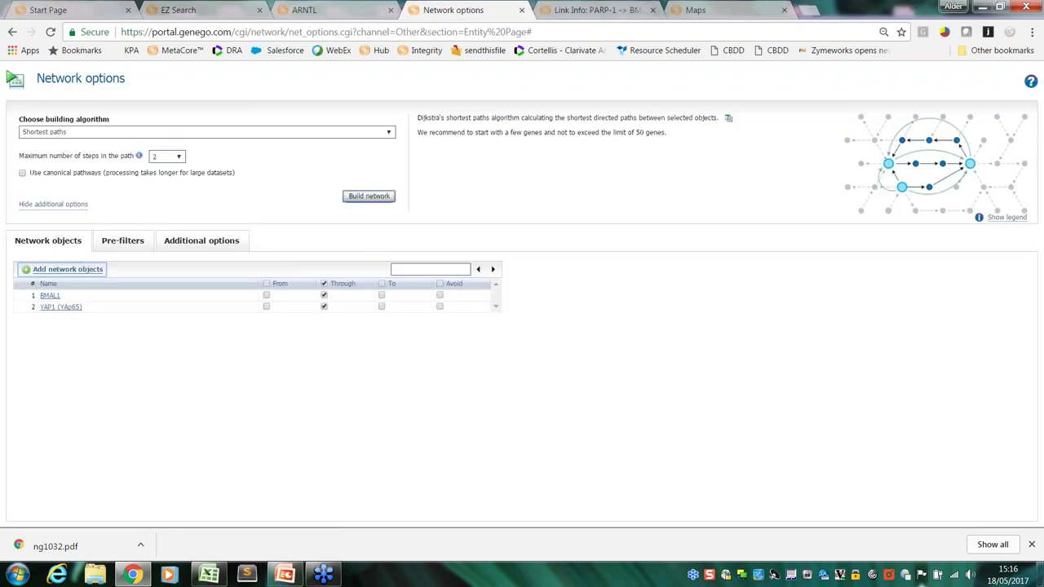
# Mark all objects as From and keep maximum path steps at 2
pyautogui.click(266, 284)
pyautogui.click(179, 158)
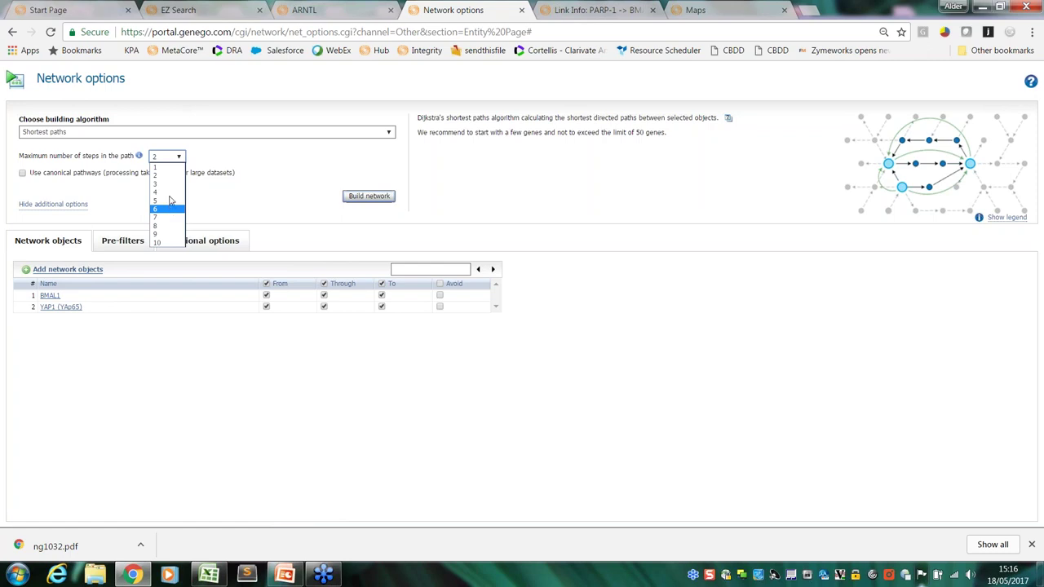
pyautogui.click(171, 175)
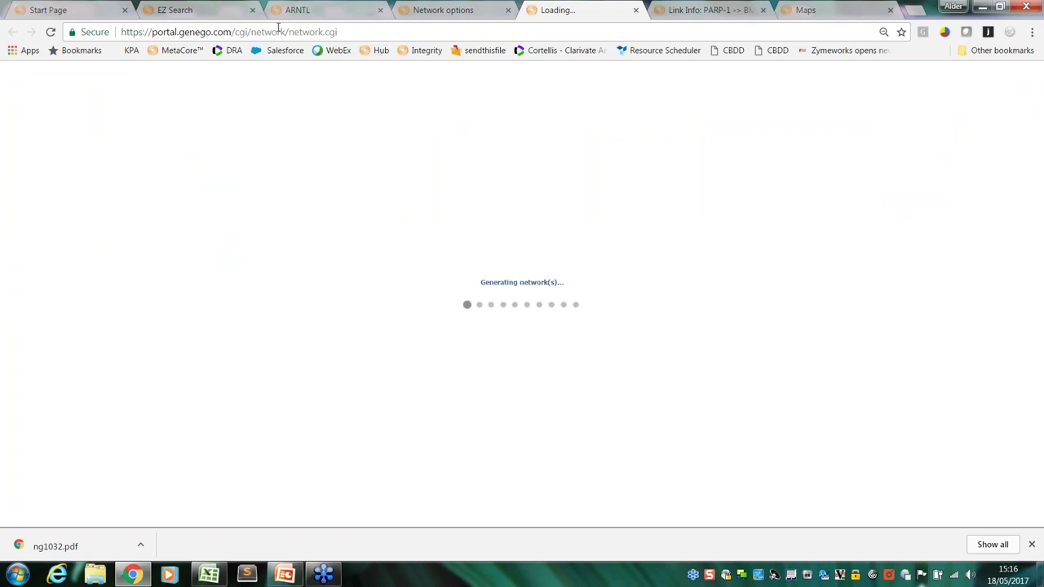
# Check the ARNTL tab, then return to the loaded BMAL1–YAP1 shortest-paths network
pyautogui.click(298, 10)
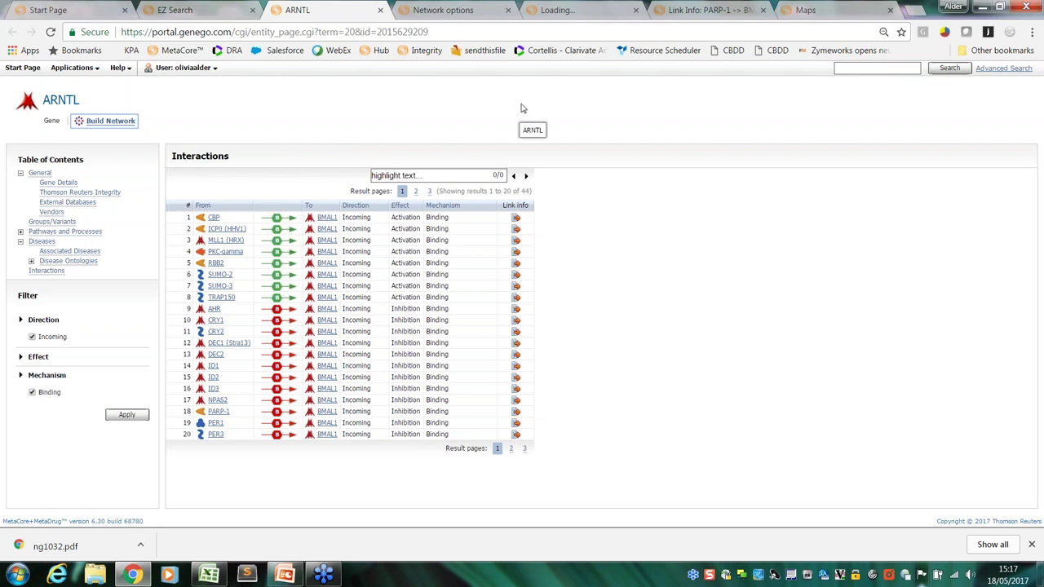
pyautogui.click(573, 12)
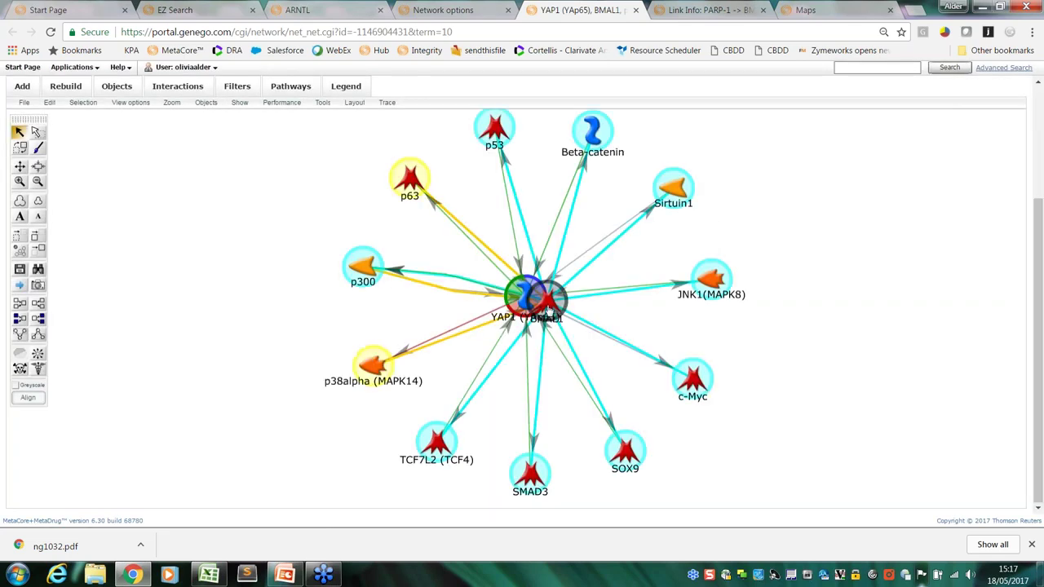
# Move BMAL1 to the right edge and YAP1 to the left edge of the graph
pyautogui.moveTo(566, 316); pyautogui.dragTo(856, 262)
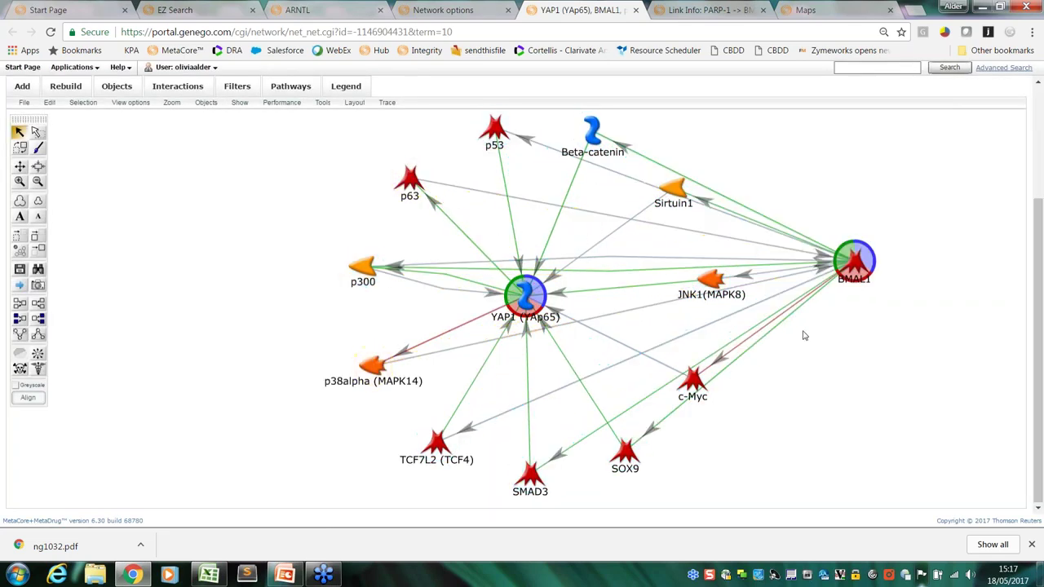
pyautogui.click(525, 297)
pyautogui.moveTo(513, 298); pyautogui.dragTo(167, 271)
# Stack p300, p63, Beta-catenin, Sirtuin1 and JNK1 (MAPK8) in the central column
pyautogui.moveTo(363, 267); pyautogui.dragTo(538, 310)
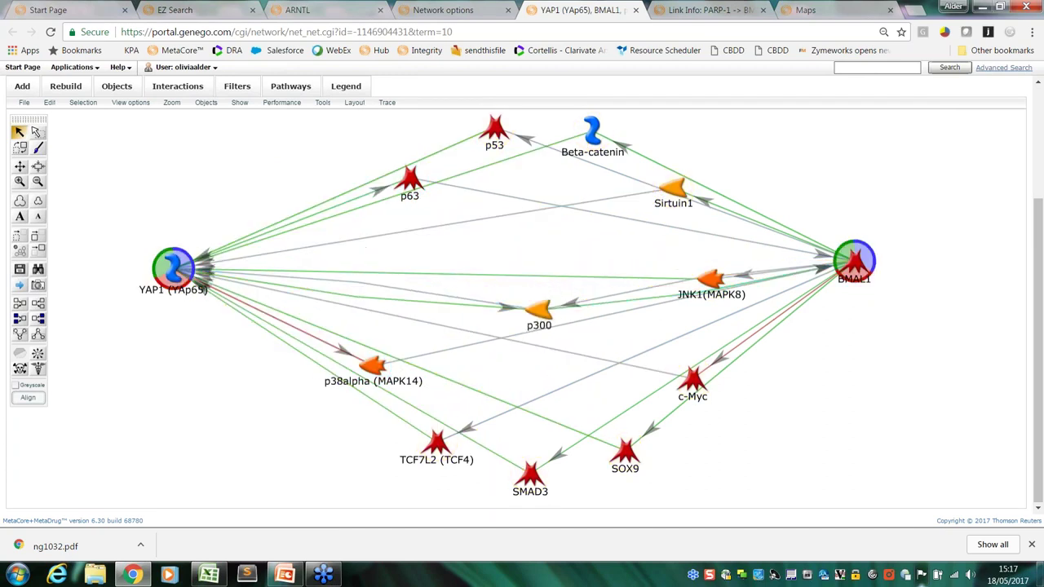
pyautogui.click(410, 178)
pyautogui.moveTo(409, 178); pyautogui.dragTo(538, 254)
pyautogui.click(592, 131)
pyautogui.moveTo(592, 131); pyautogui.dragTo(533, 214)
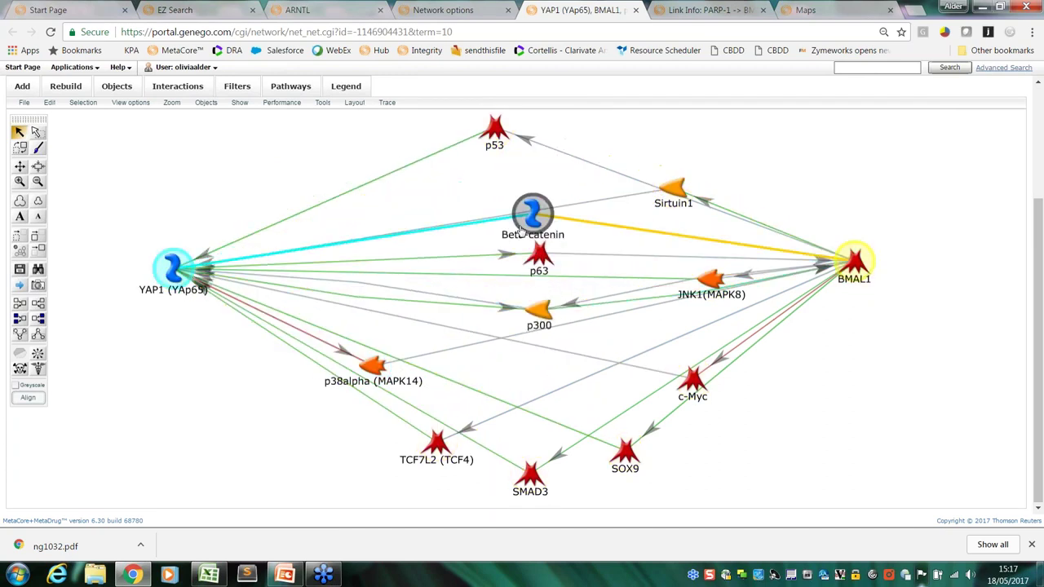
pyautogui.click(669, 190)
pyautogui.moveTo(669, 190); pyautogui.dragTo(507, 179)
pyautogui.click(517, 220)
pyautogui.click(711, 280)
pyautogui.moveTo(711, 280); pyautogui.dragTo(513, 281)
# Add c-Myc, p38alpha, TCF7L2, SOX9 and SMAD3 to the lower central column, aligned
pyautogui.click(693, 380)
pyautogui.moveTo(694, 381); pyautogui.dragTo(524, 407)
pyautogui.click(373, 368)
pyautogui.moveTo(373, 368); pyautogui.dragTo(530, 346)
pyautogui.moveTo(437, 444); pyautogui.dragTo(512, 443)
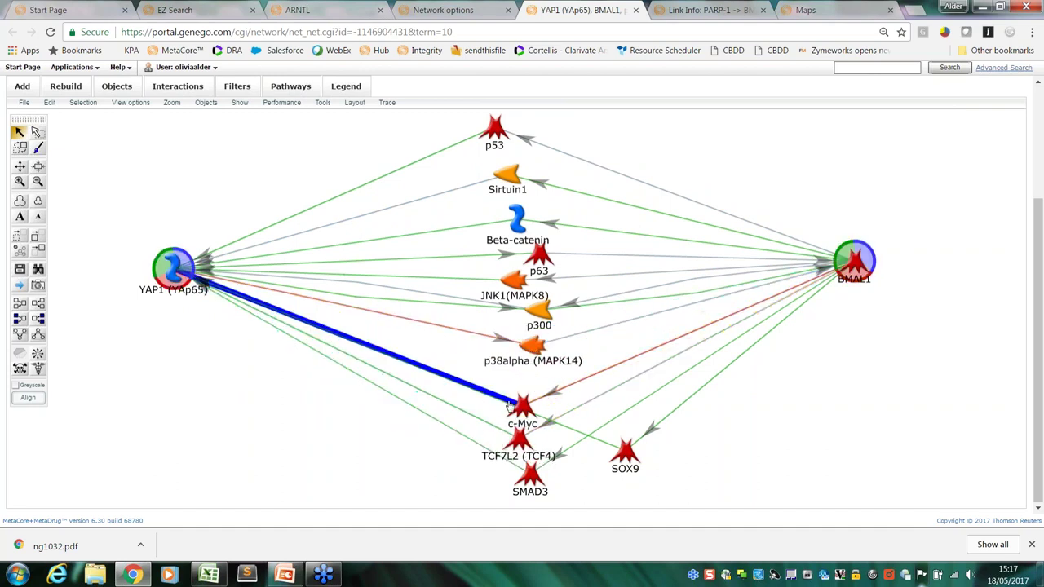
pyautogui.moveTo(522, 405); pyautogui.dragTo(536, 390)
pyautogui.moveTo(512, 442); pyautogui.dragTo(540, 440)
pyautogui.moveTo(625, 451); pyautogui.dragTo(424, 352)
pyautogui.moveTo(446, 423); pyautogui.dragTo(534, 477)
pyautogui.click(531, 478)
pyautogui.moveTo(532, 432); pyautogui.dragTo(533, 426)
pyautogui.click(300, 314)
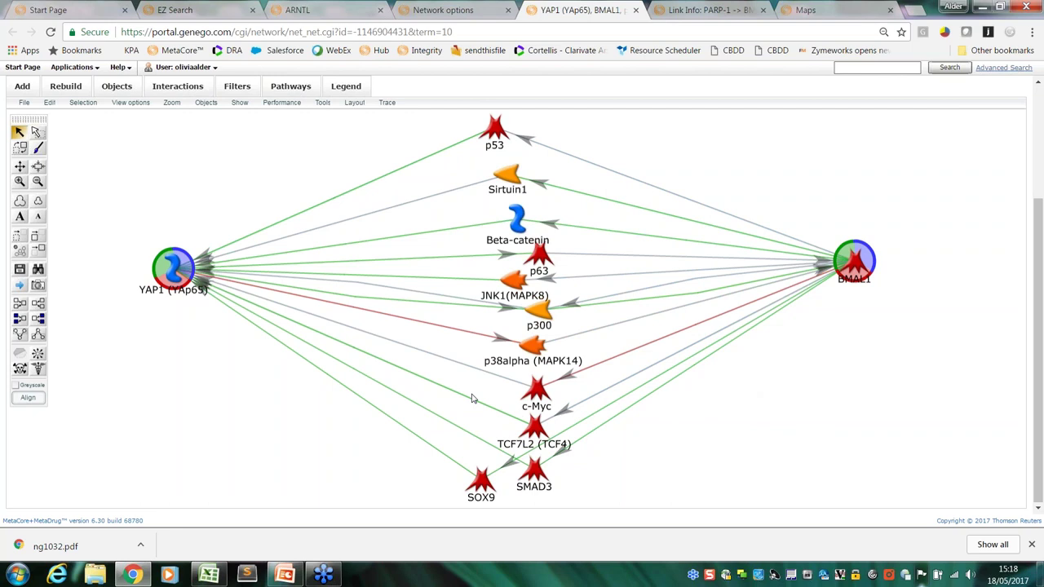
# Show effects and mechanisms on the network links and inspect the edge badges
pyautogui.click(237, 106)
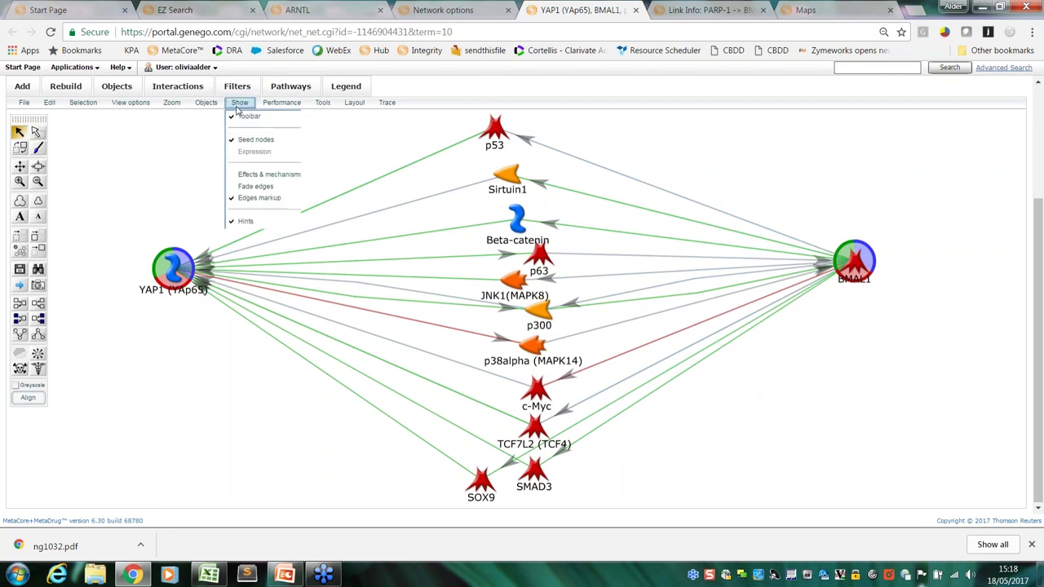
pyautogui.click(235, 173)
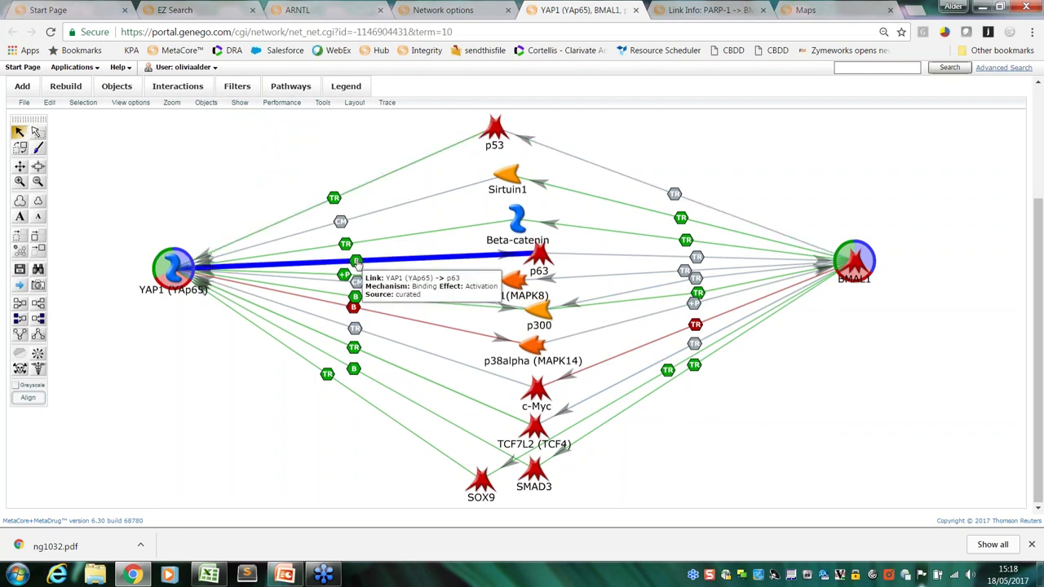
pyautogui.moveTo(343, 274)
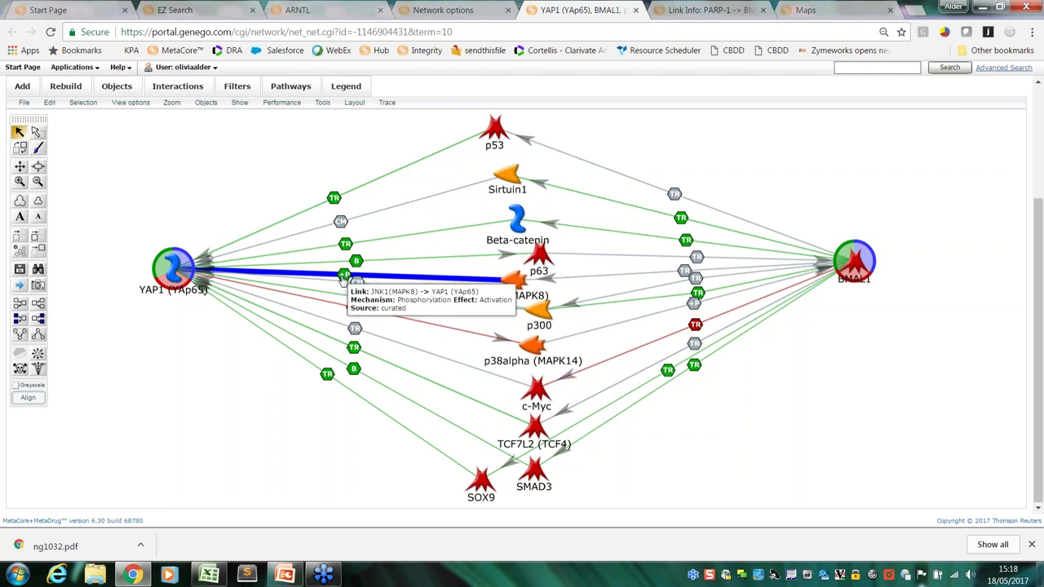
pyautogui.moveTo(327, 376)
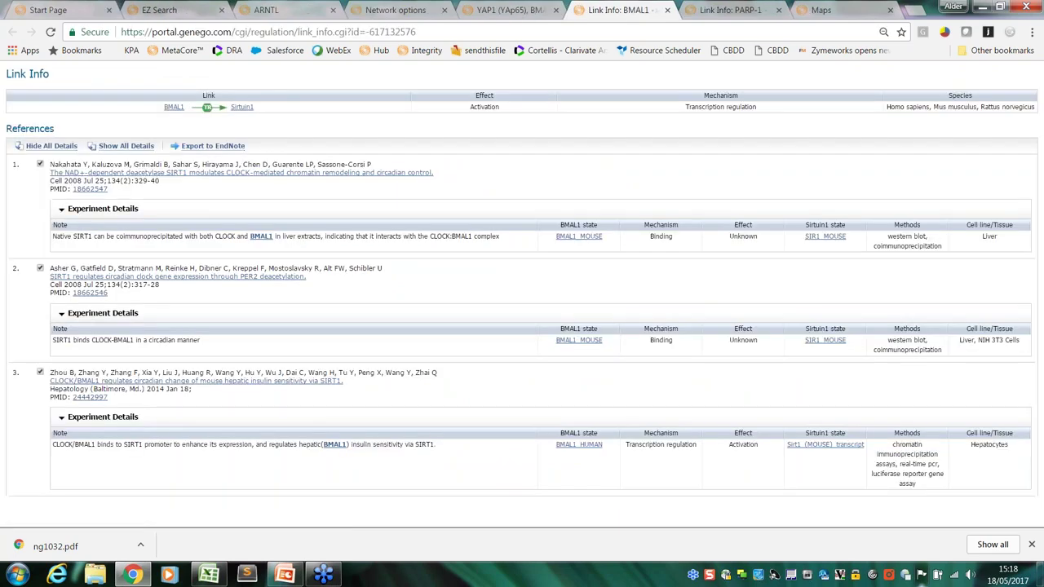
# Close the BMAL1 and PARP-1 Link Info tabs and return to the network graph
pyautogui.click(502, 11)
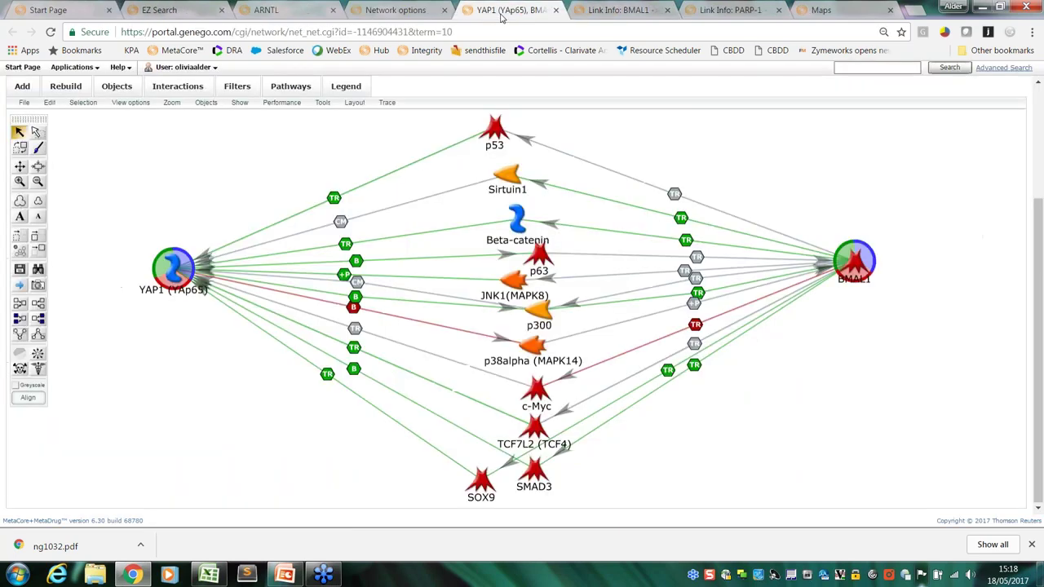
pyautogui.click(624, 13)
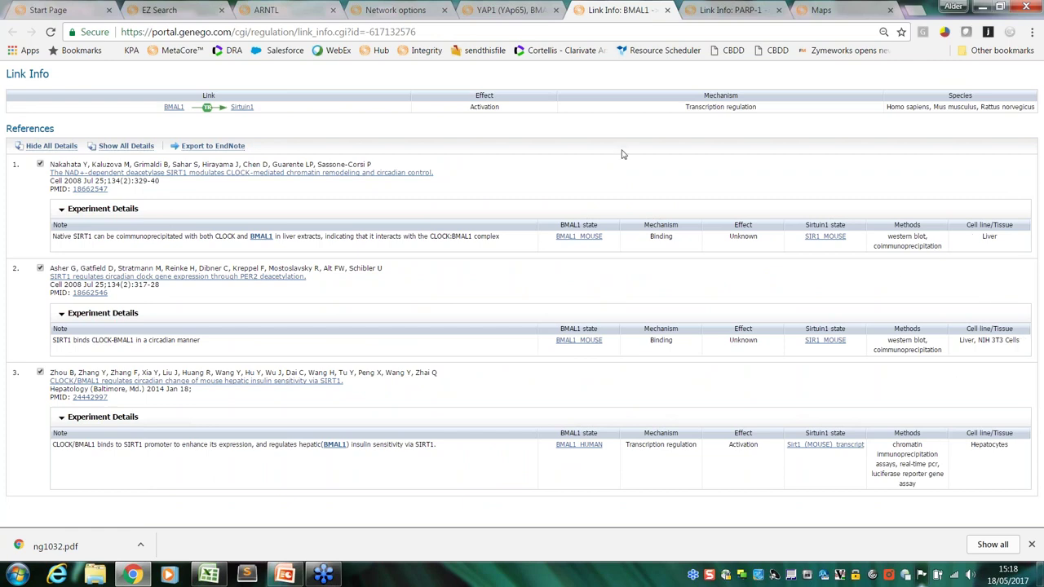
pyautogui.click(667, 10)
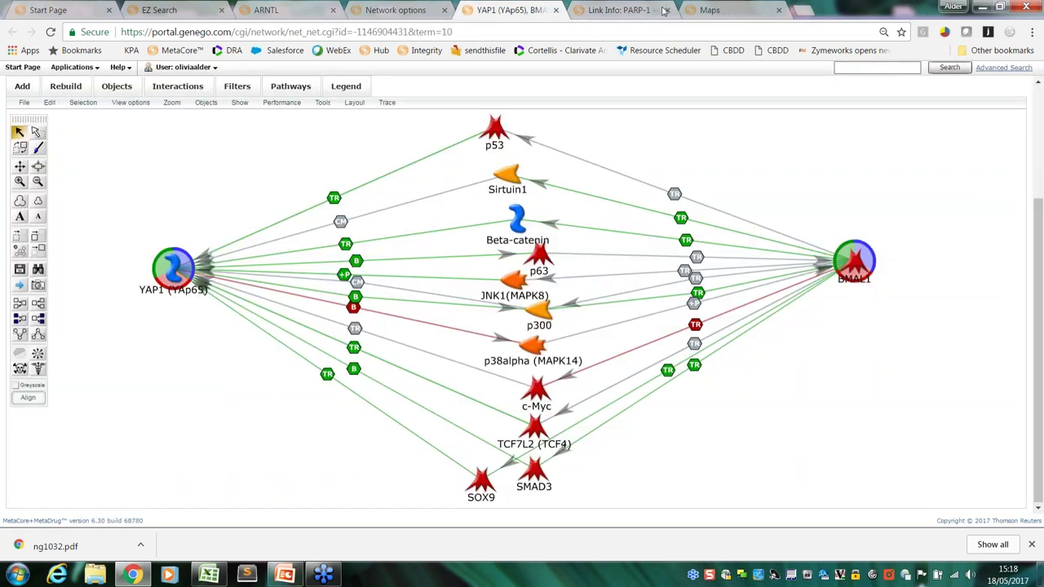
pyautogui.click(665, 10)
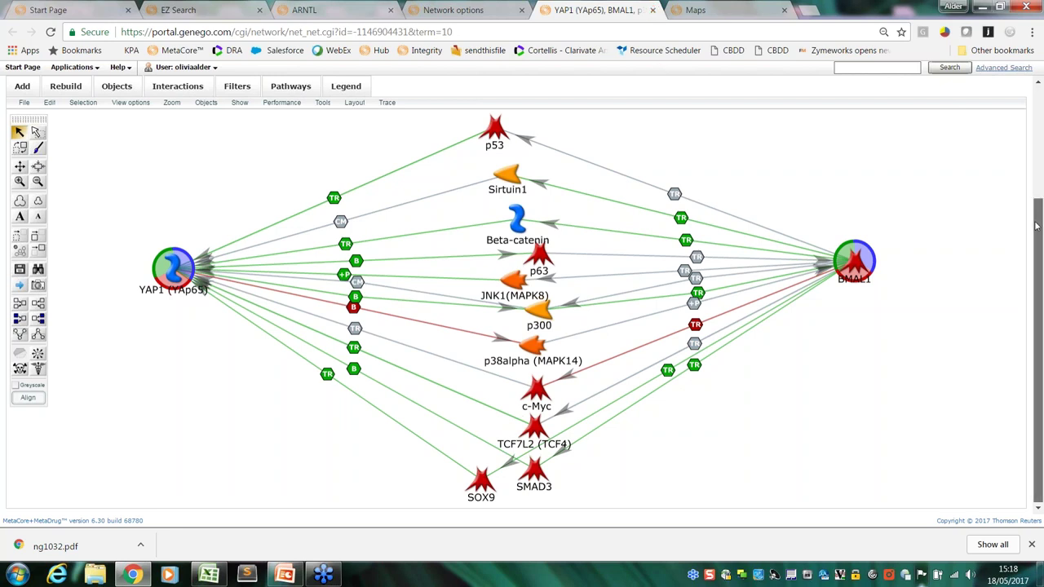
pyautogui.moveTo(1037, 224); pyautogui.dragTo(1038, 202)
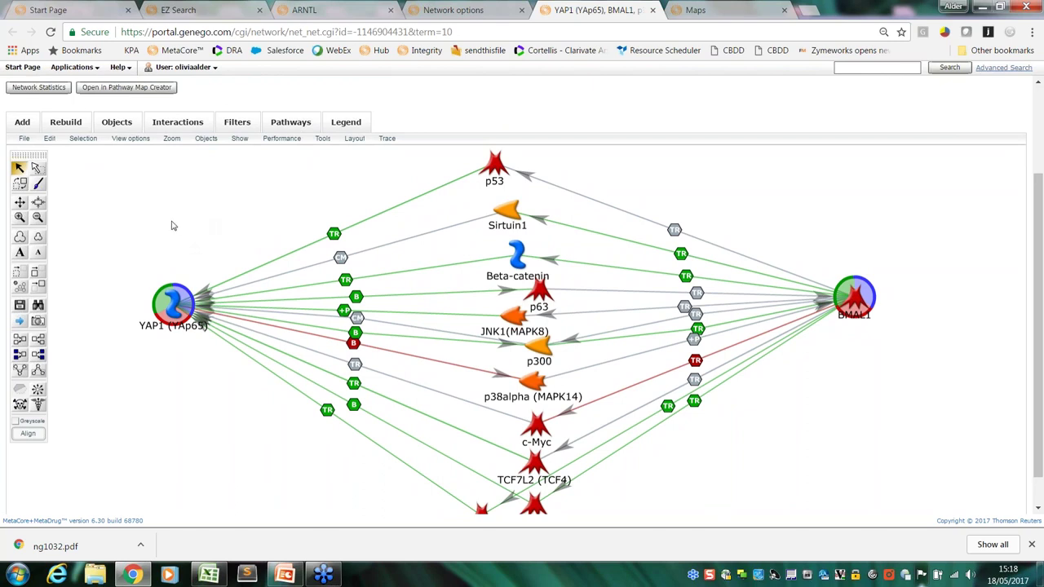
# Export the network's interactions to Excel as 'test', reviewing the exported columns first
pyautogui.click(25, 138)
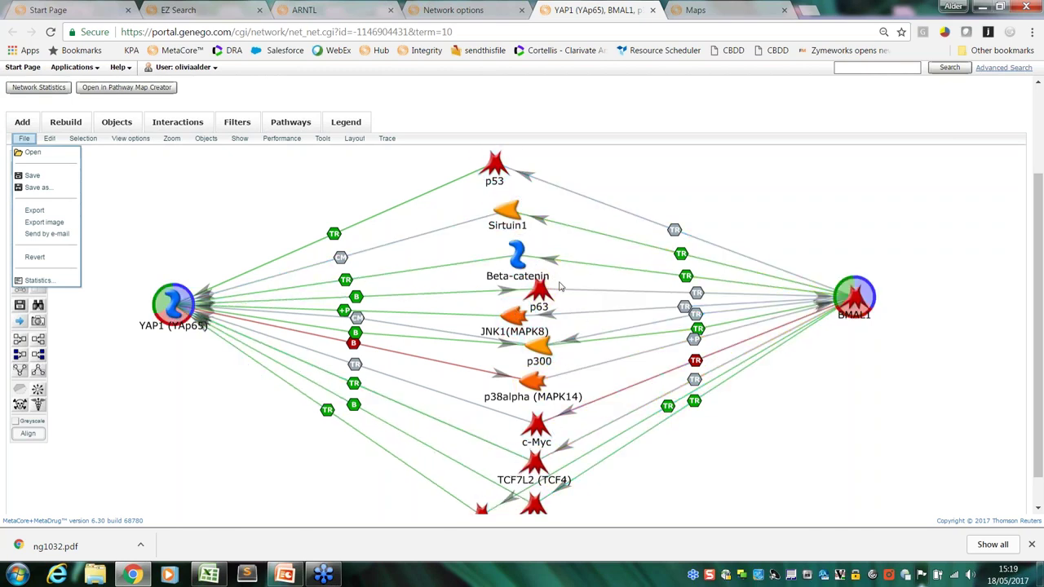
pyautogui.click(63, 213)
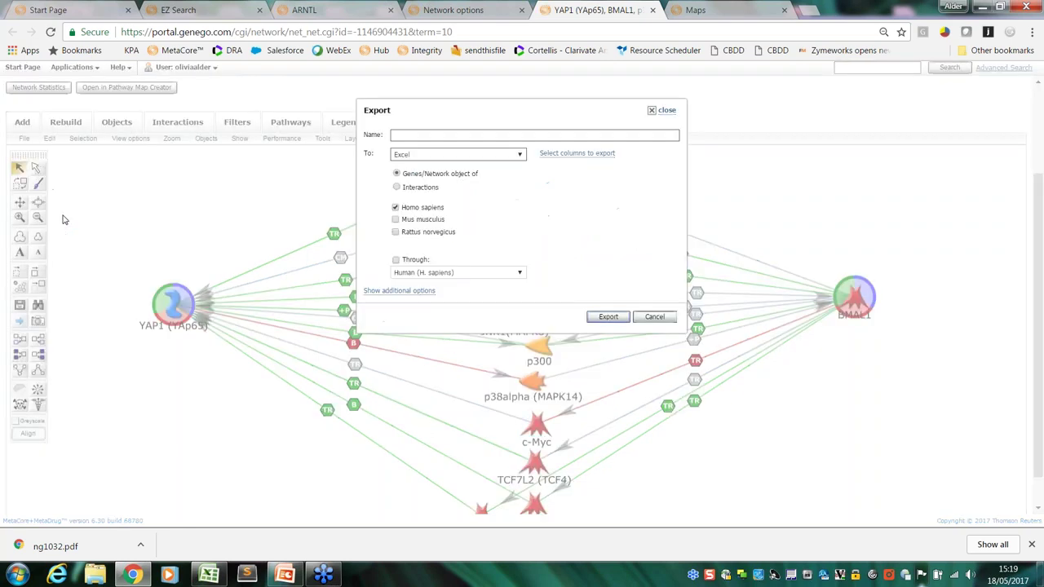
pyautogui.moveTo(437, 115); pyautogui.dragTo(216, 247)
pyautogui.click(175, 321)
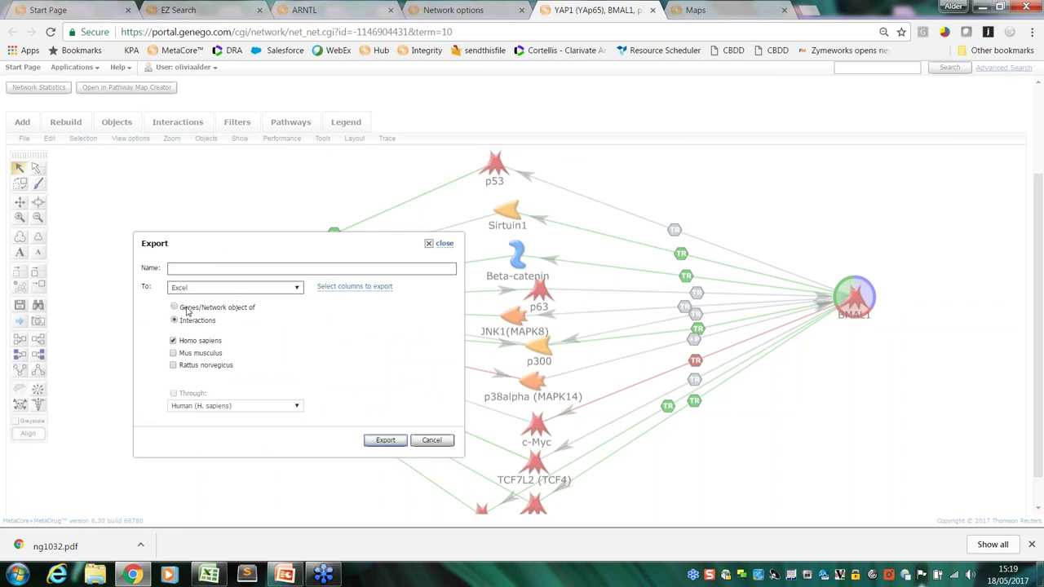
pyautogui.click(197, 268)
pyautogui.write('TEST')
pyautogui.click(188, 283)
pyautogui.click(372, 288)
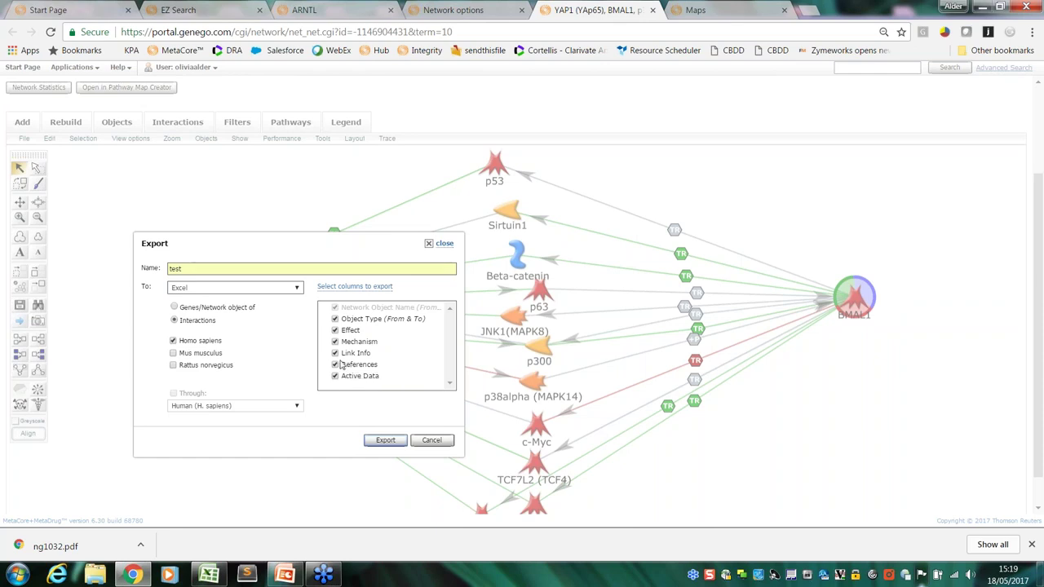
pyautogui.click(385, 441)
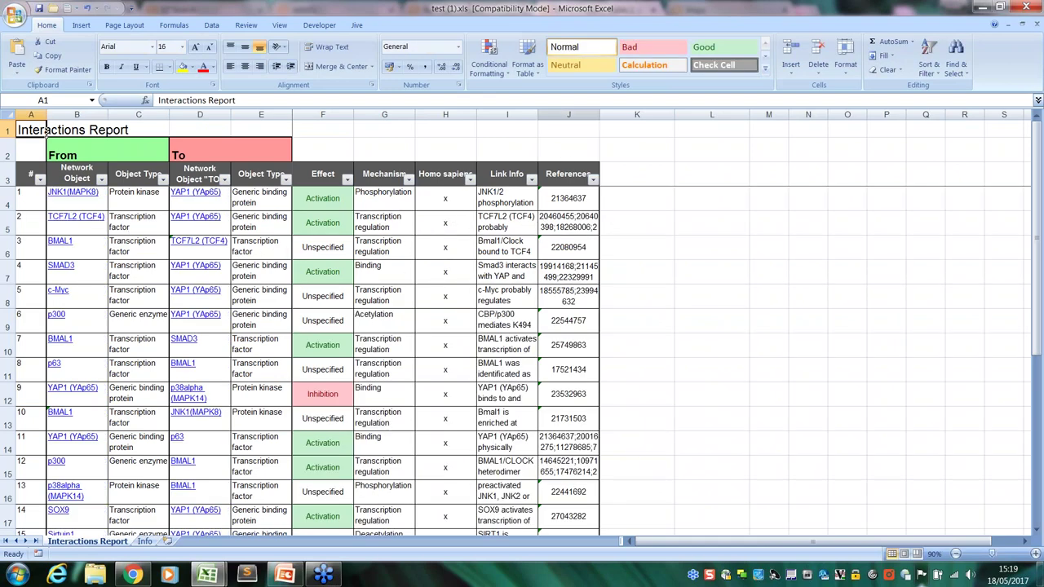
# Widen column J and inspect the reference IDs in row 14 of the report
pyautogui.moveTo(600, 115); pyautogui.dragTo(767, 113)
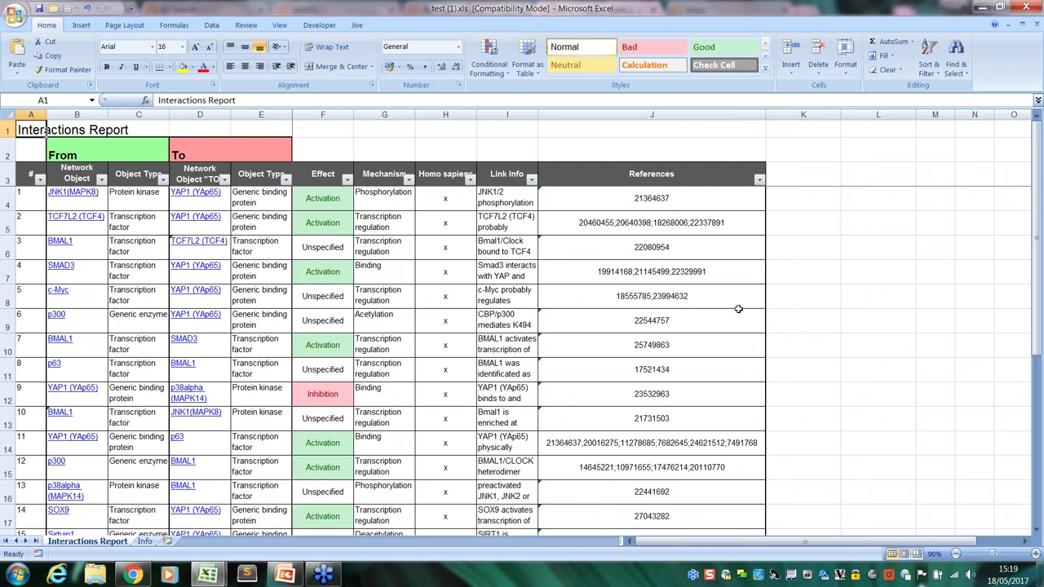
pyautogui.click(748, 446)
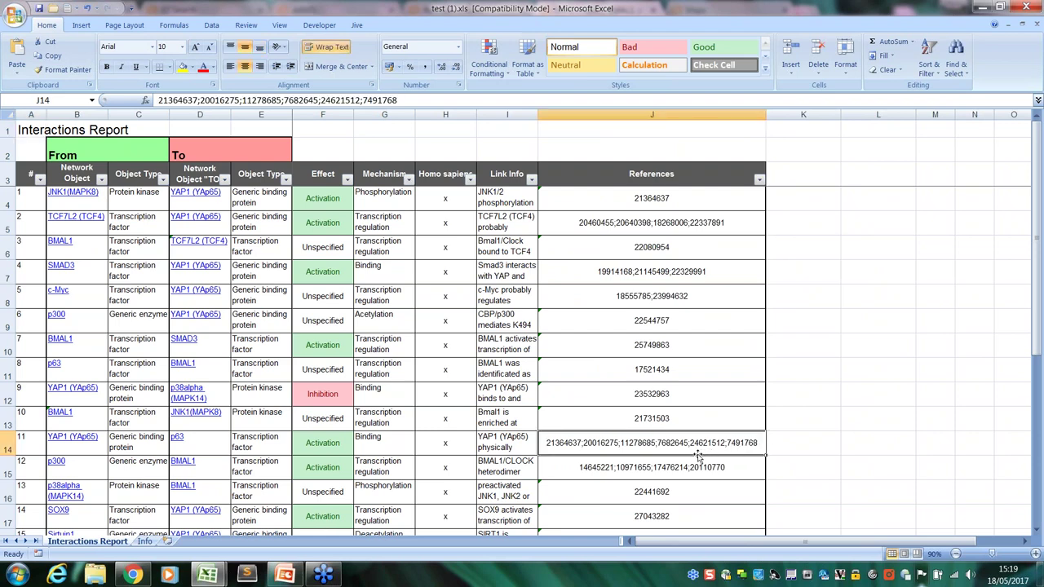
pyautogui.click(787, 441)
pyautogui.moveTo(787, 442); pyautogui.dragTo(27, 444)
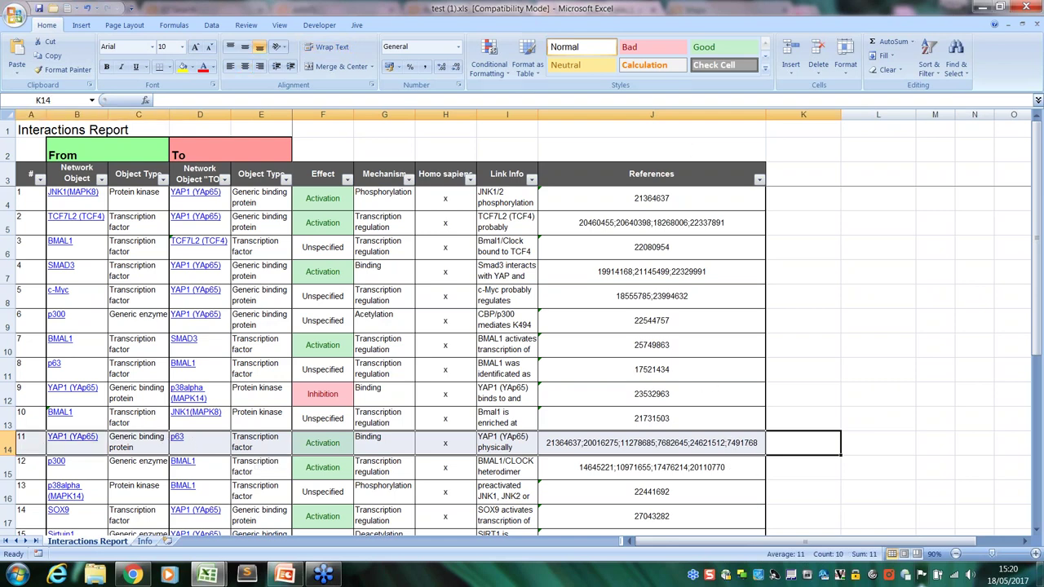
pyautogui.click(703, 191)
pyautogui.click(785, 445)
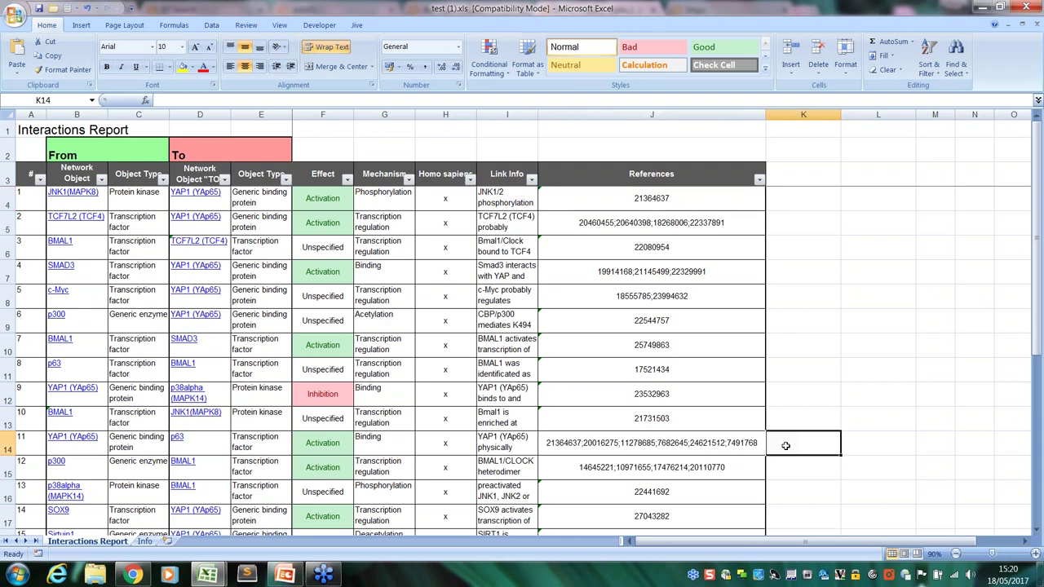
pyautogui.moveTo(785, 445); pyautogui.dragTo(269, 453)
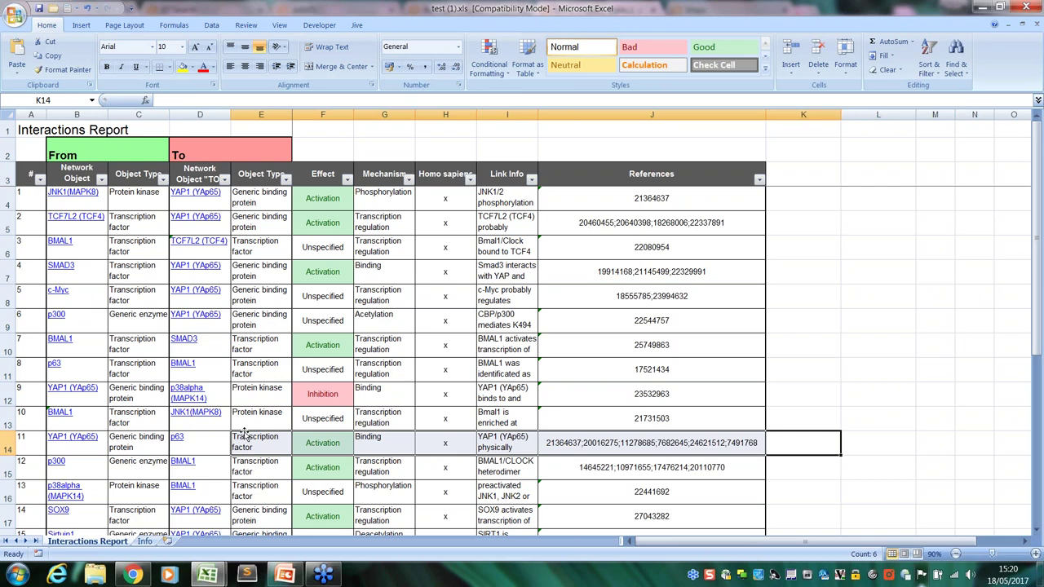
# Close test (1).xls without saving, minimize Excel, and cancel MetaCore's export dialog
pyautogui.click(1026, 7)
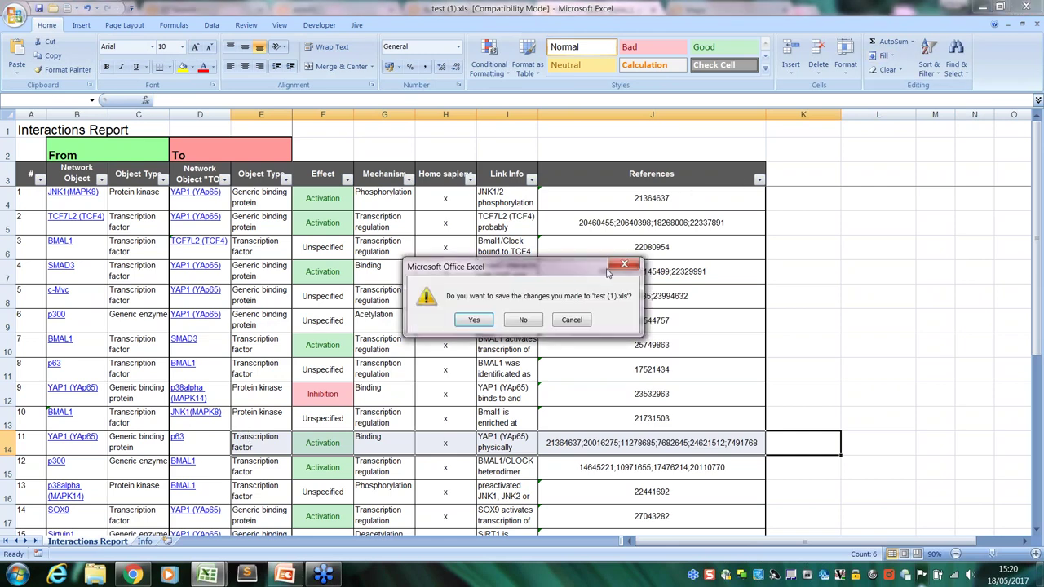
pyautogui.click(523, 321)
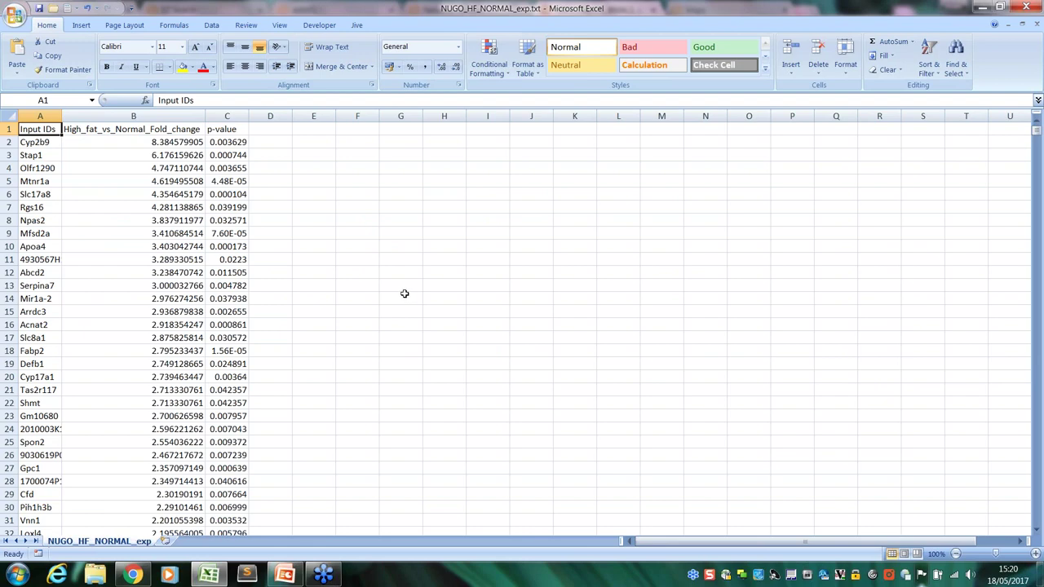
pyautogui.click(980, 9)
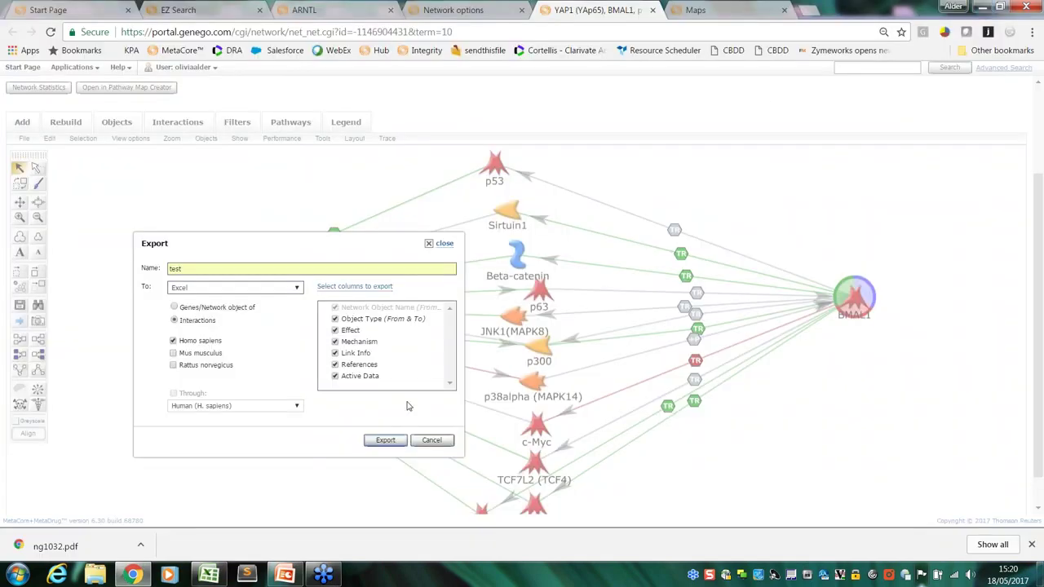
pyautogui.click(432, 440)
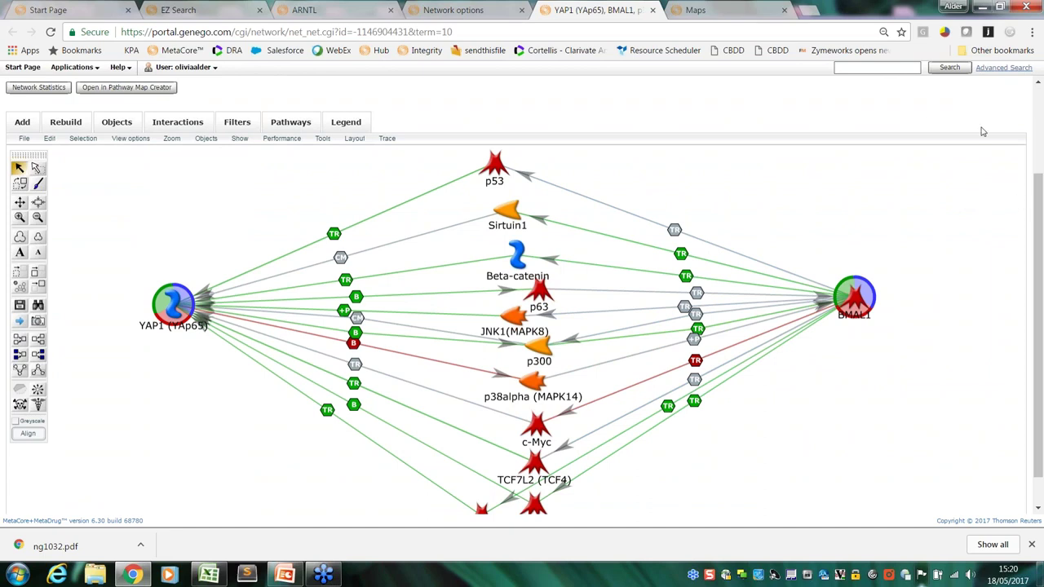
# Start a quick knowledge-base search for 'diabetes'
pyautogui.click(887, 72)
pyautogui.write('diabetes')
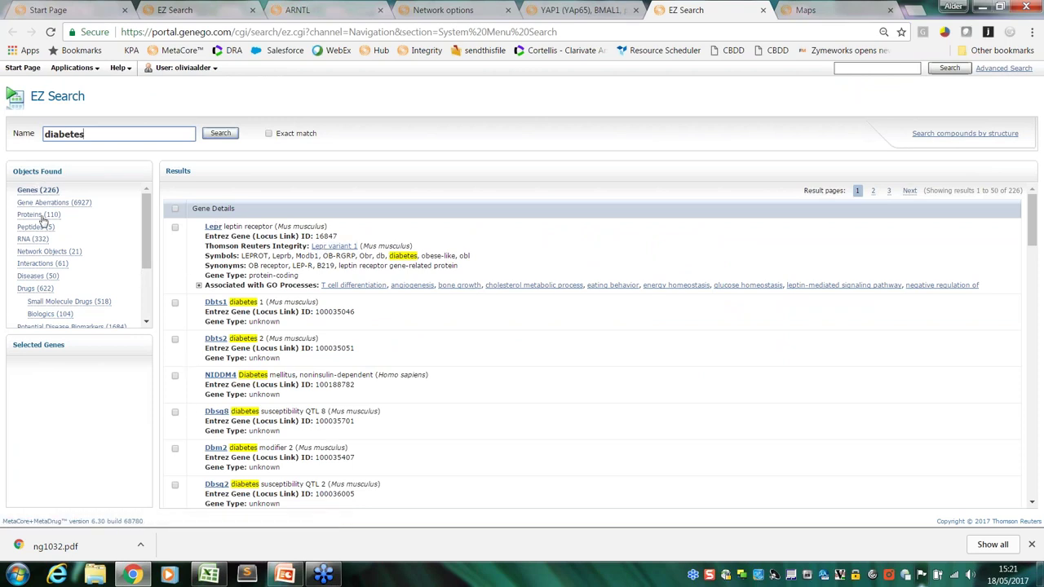
# List the 50 diseases matching diabetes
pyautogui.click(29, 276)
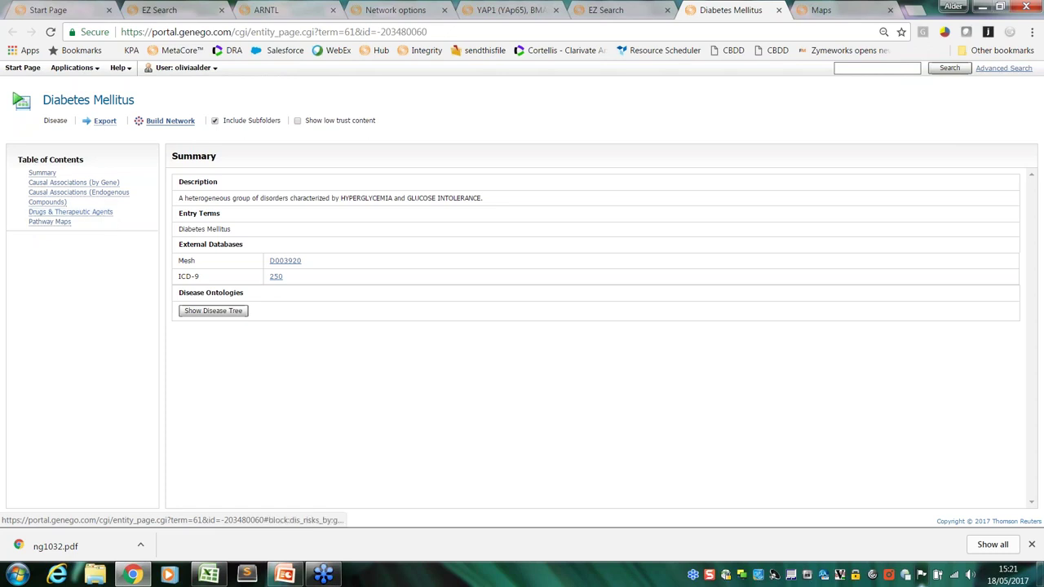
# Show Diabetes Mellitus gene causal associations and check the 7662 total and DNA-level first row
pyautogui.click(74, 184)
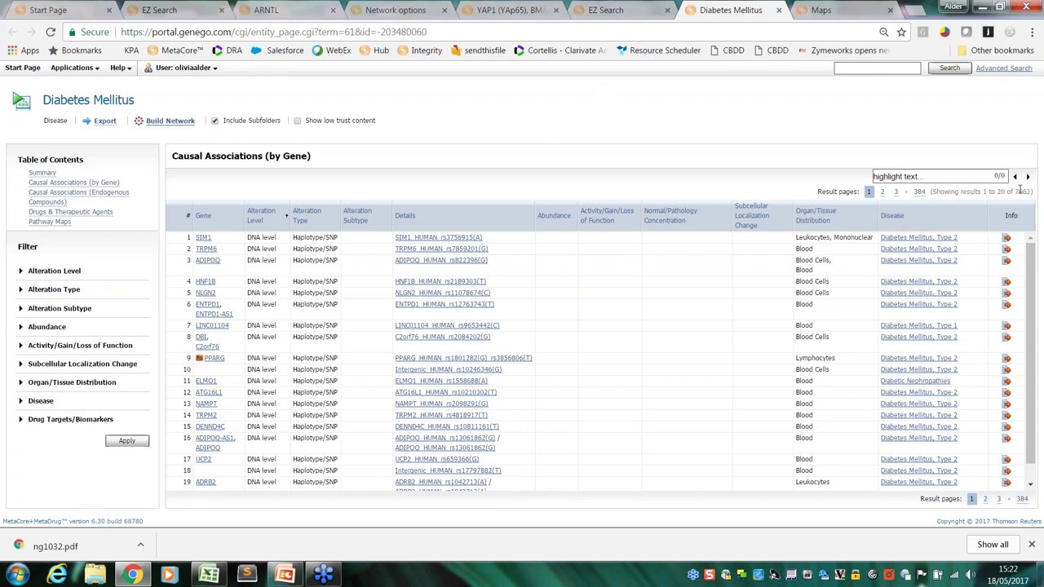
pyautogui.moveTo(1014, 191); pyautogui.dragTo(1031, 191)
pyautogui.moveTo(249, 238); pyautogui.dragTo(277, 238)
# Filter to Protein level plus Adipocytes, Adipose Tissue and Adipose Tissue, Brown, leaving 12 results
pyautogui.moveTo(214, 359)
pyautogui.click(22, 290)
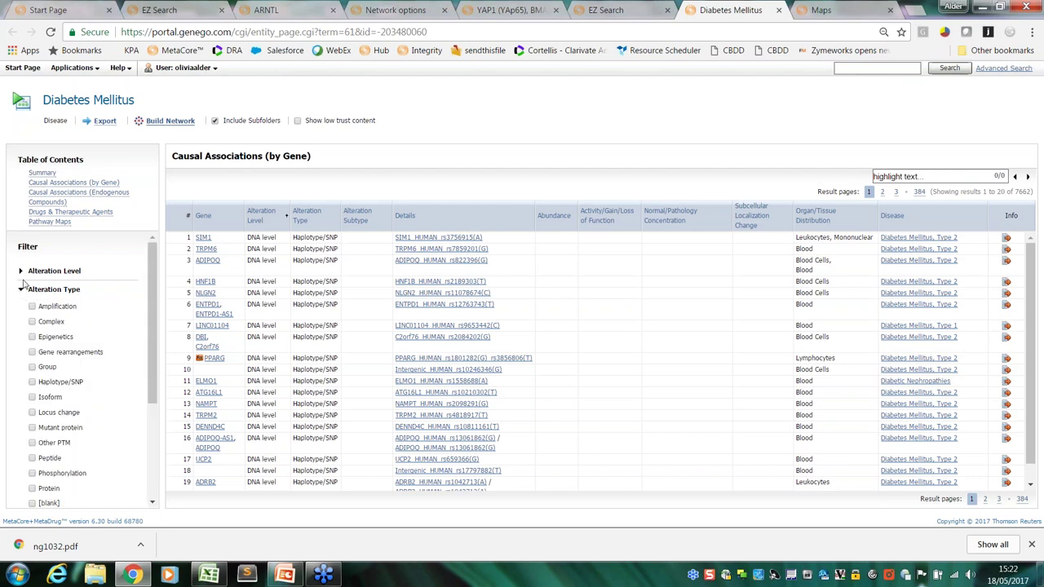
pyautogui.click(42, 271)
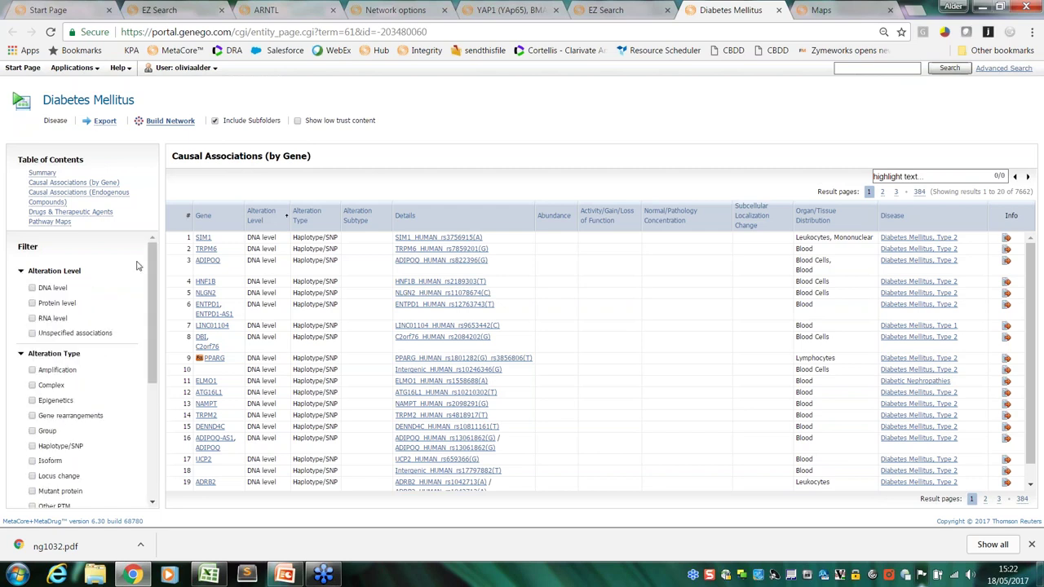
pyautogui.moveTo(150, 263)
pyautogui.mouseDown()
pyautogui.moveTo(146, 281)
pyautogui.moveTo(147, 268)
pyautogui.mouseUp()
pyautogui.click(33, 277)
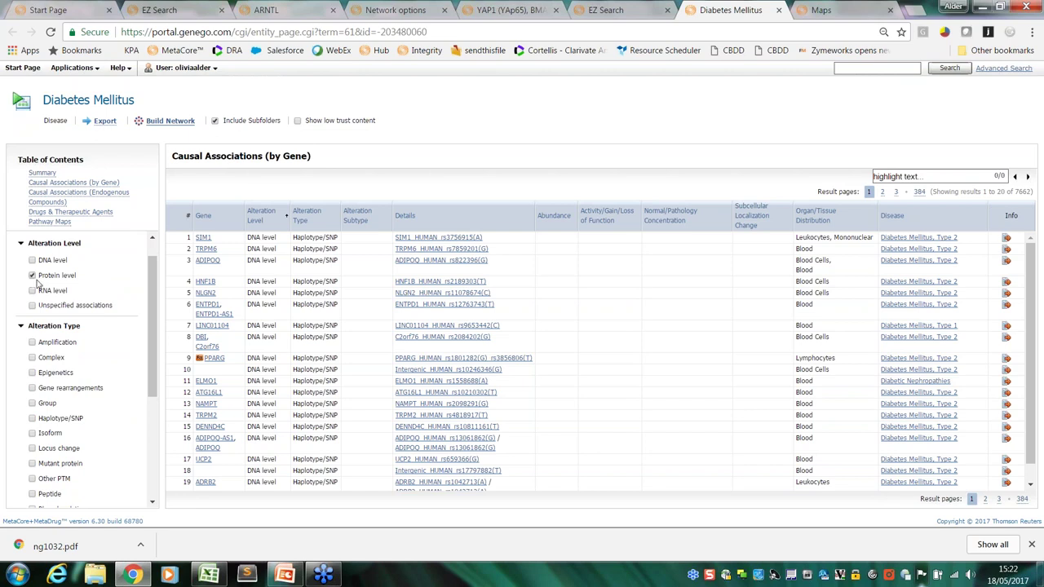
pyautogui.moveTo(146, 296); pyautogui.dragTo(140, 398)
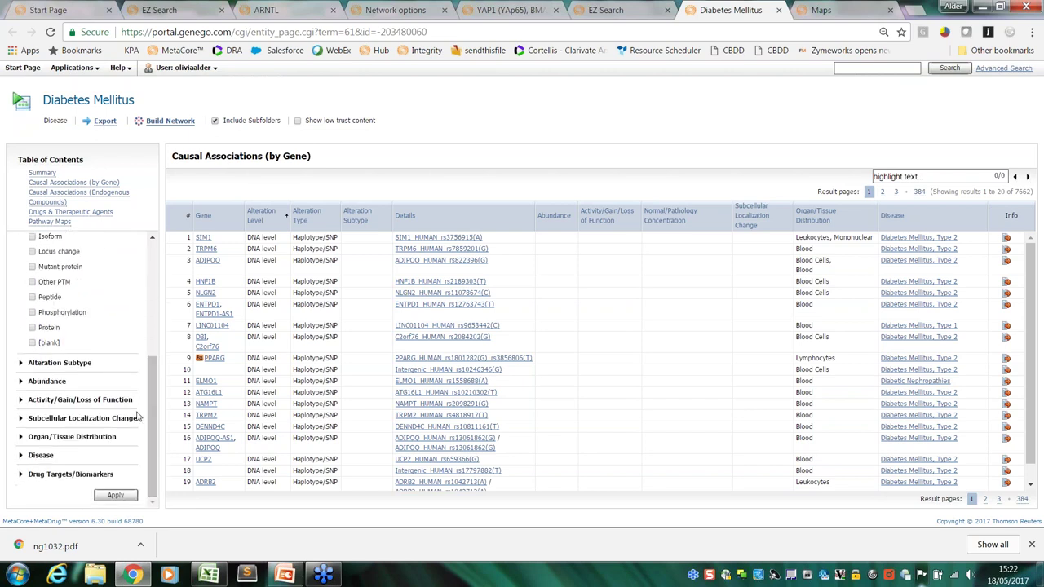
pyautogui.click(21, 438)
pyautogui.moveTo(156, 324); pyautogui.dragTo(155, 352)
pyautogui.click(32, 299)
pyautogui.click(32, 313)
pyautogui.click(31, 329)
pyautogui.moveTo(151, 330); pyautogui.dragTo(113, 494)
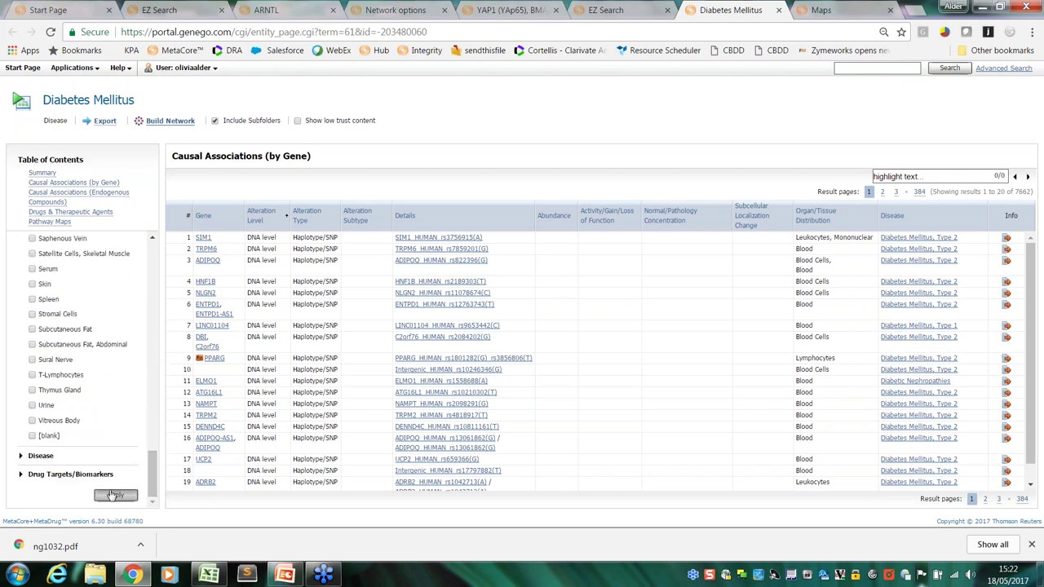
pyautogui.click(115, 495)
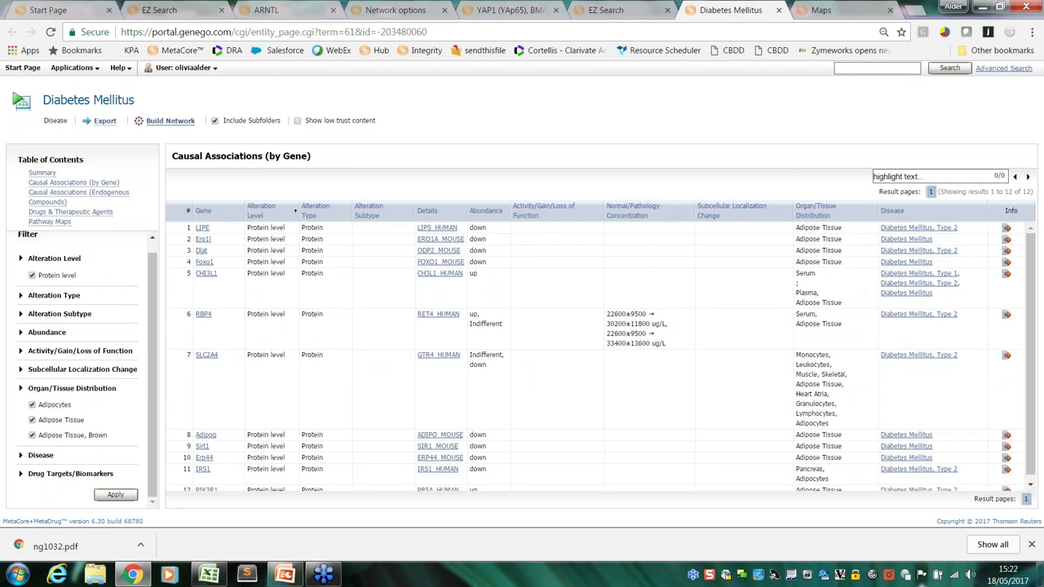
# Check the 12-result count, then close the Diabetes Mellitus tab
pyautogui.moveTo(989, 192); pyautogui.dragTo(1032, 191)
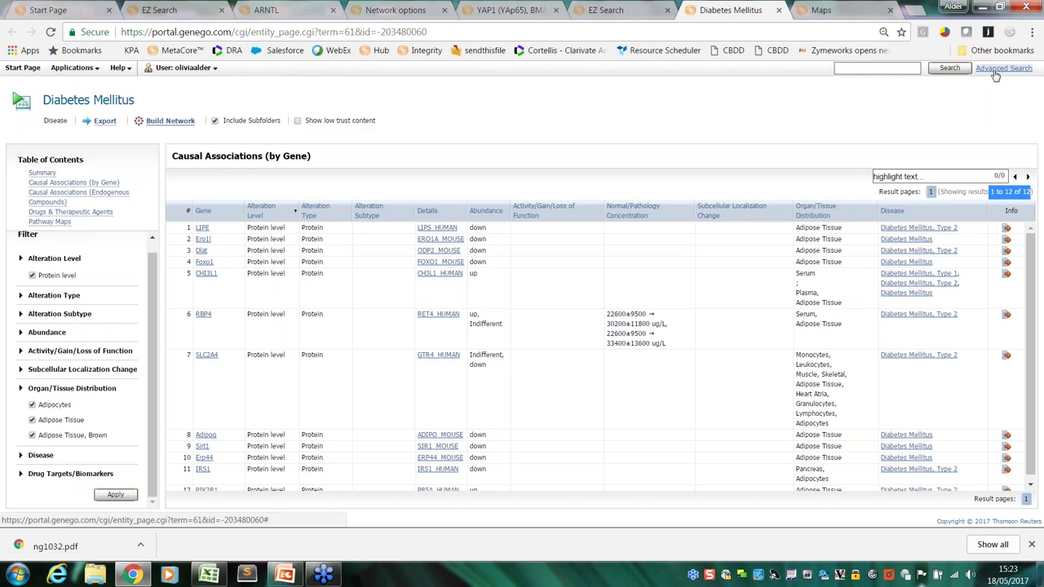
pyautogui.click(1002, 69)
# Close both Diabetes Mellitus search tabs, visit the Start Page, then return to the Pathway Maps tab
pyautogui.click(778, 11)
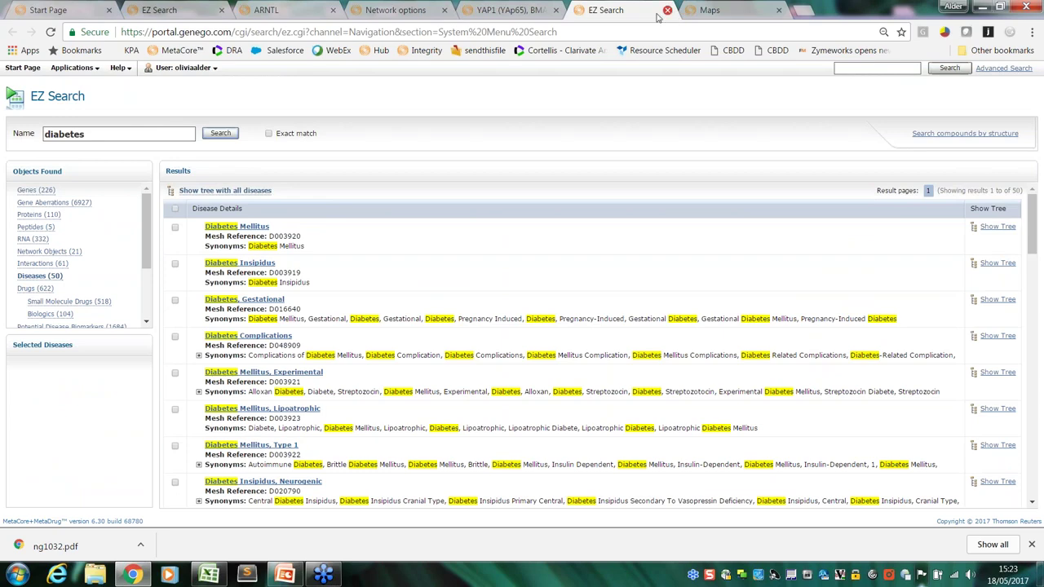
pyautogui.click(667, 11)
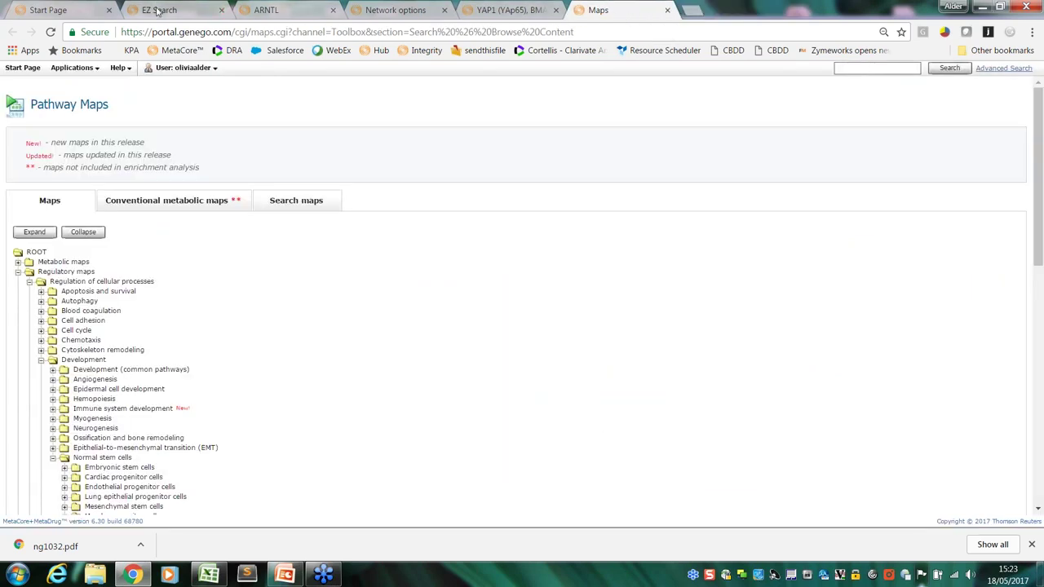
pyautogui.click(79, 11)
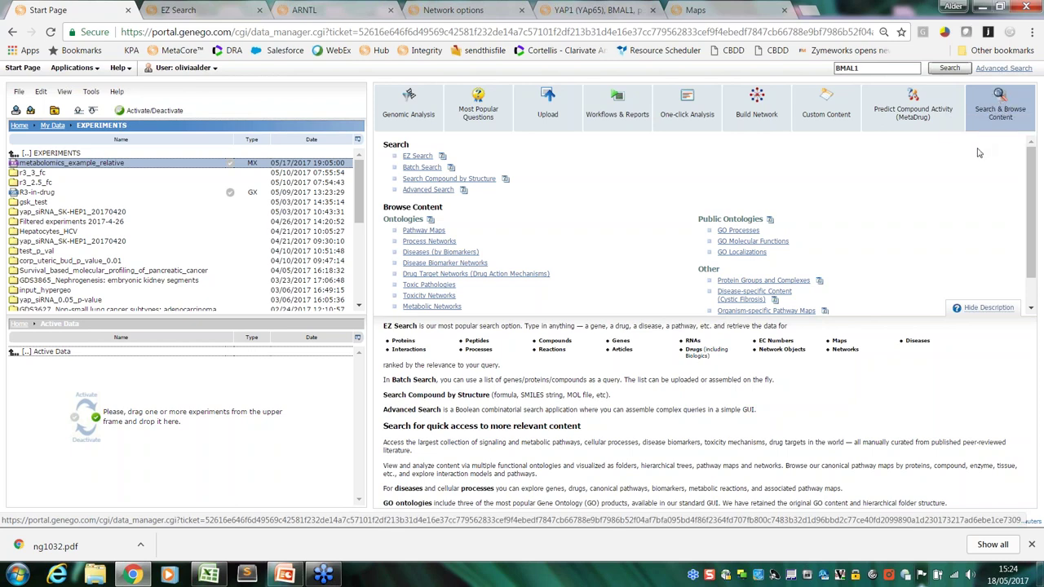
pyautogui.moveTo(1026, 208); pyautogui.dragTo(1023, 233)
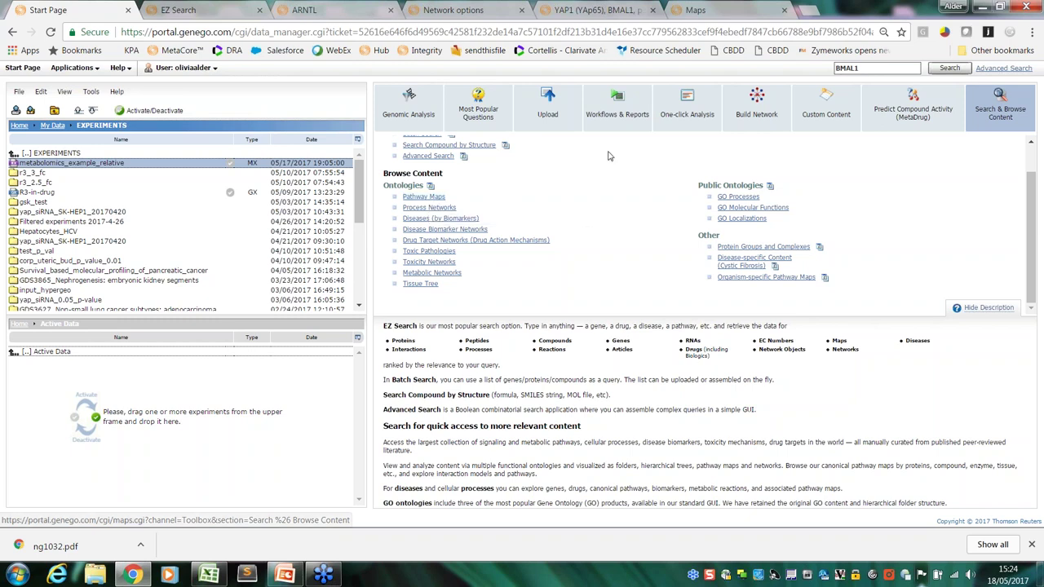
pyautogui.click(725, 10)
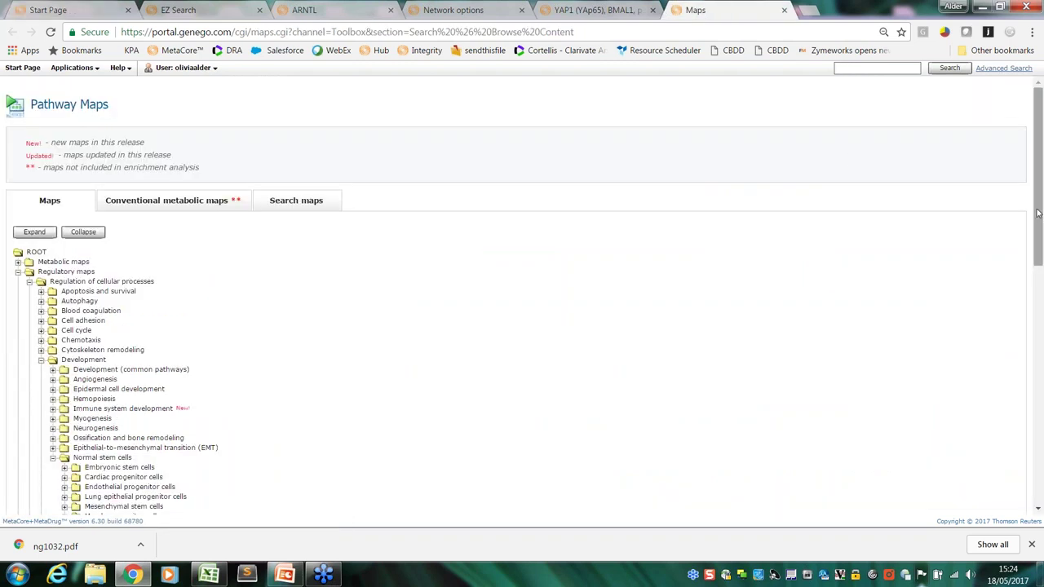
# Scroll the Maps tree, expand Metabolic maps, and list the maps under Lipid metabolism
pyautogui.moveTo(1037, 213); pyautogui.dragTo(1040, 243)
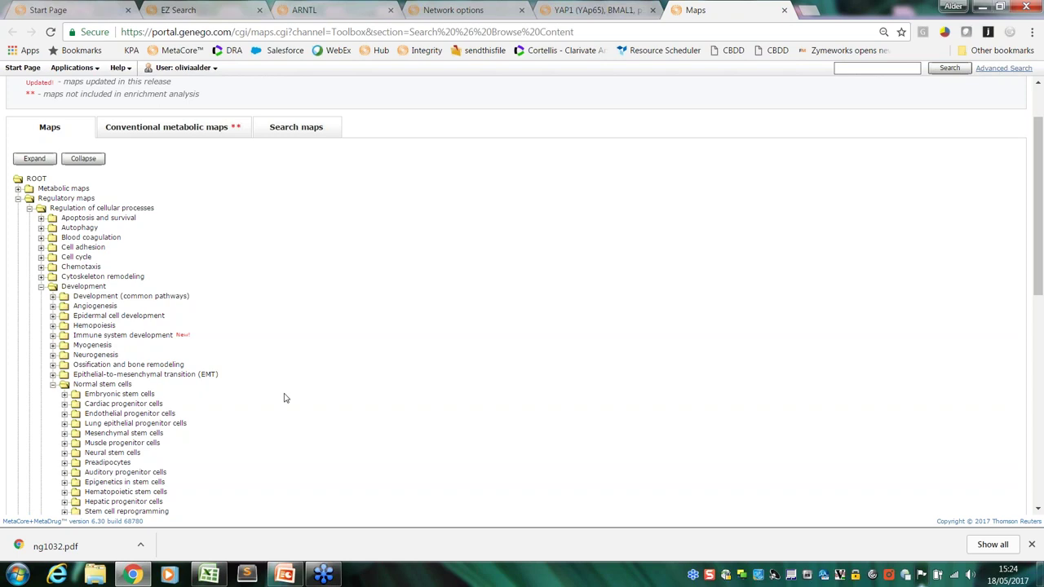
pyautogui.moveTo(1032, 241); pyautogui.dragTo(658, 501)
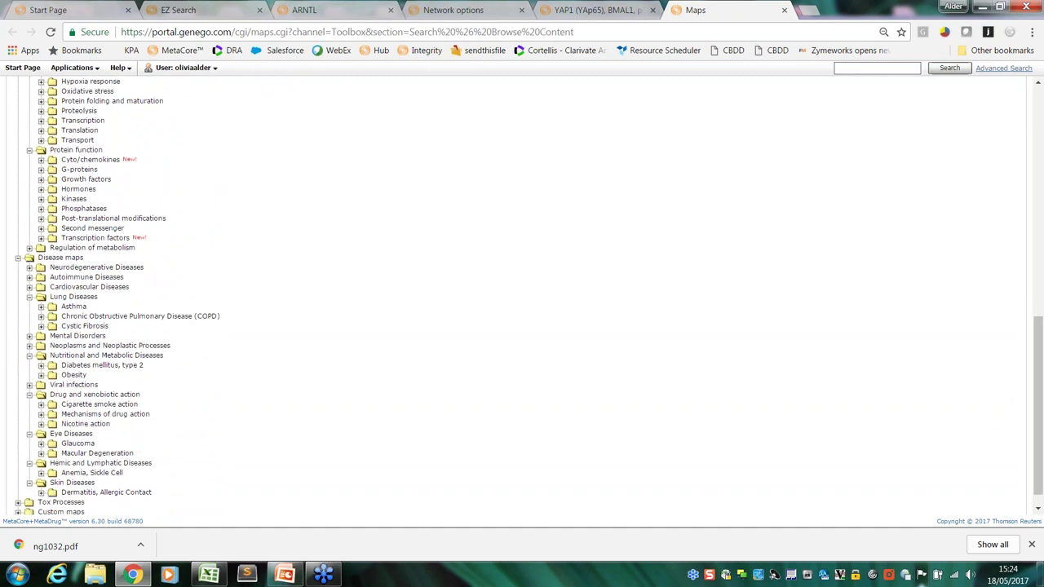
pyautogui.moveTo(1039, 391); pyautogui.dragTo(1039, 196)
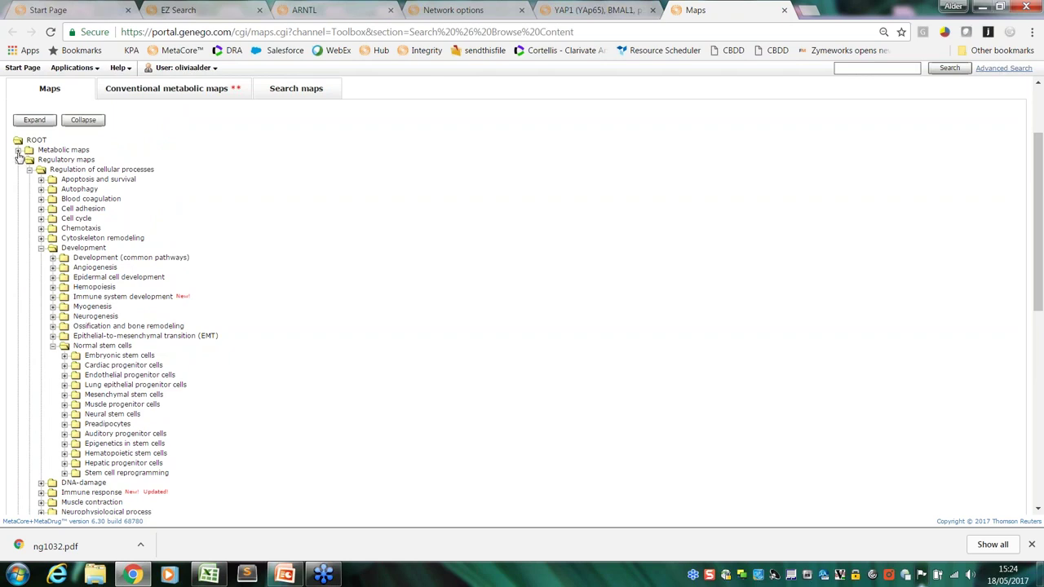
pyautogui.click(19, 151)
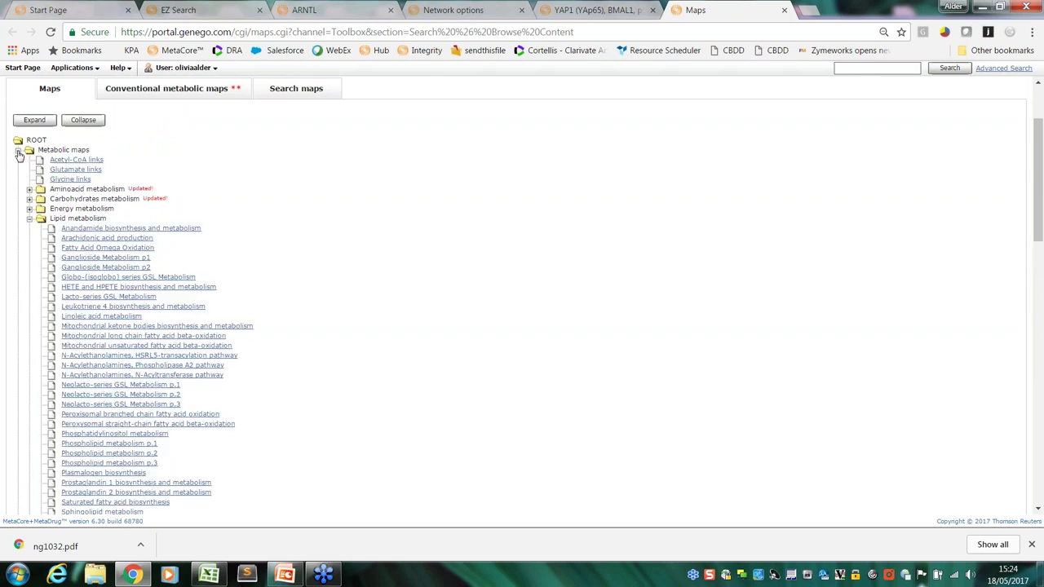
pyautogui.click(30, 218)
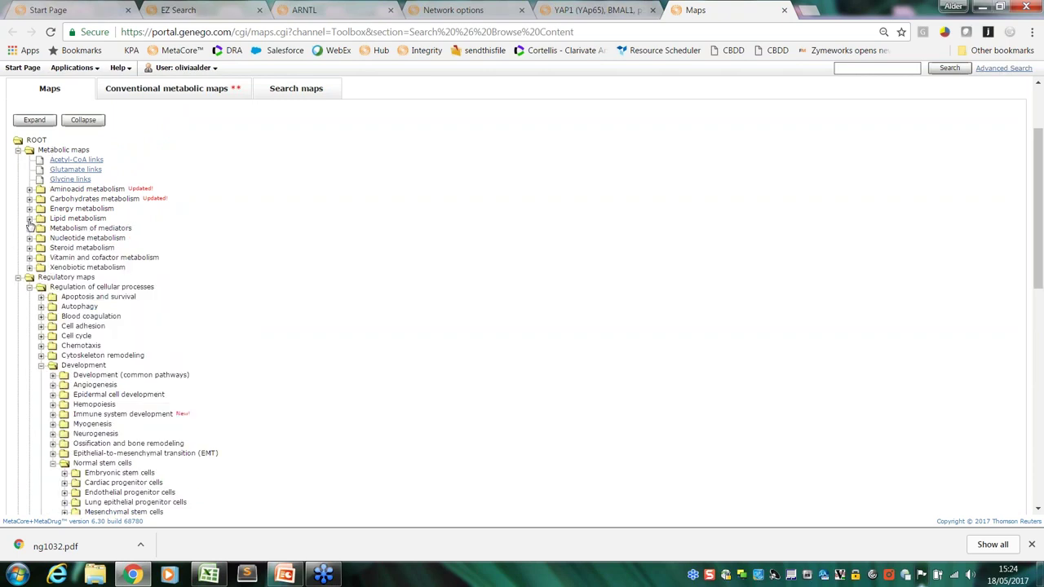
pyautogui.click(30, 218)
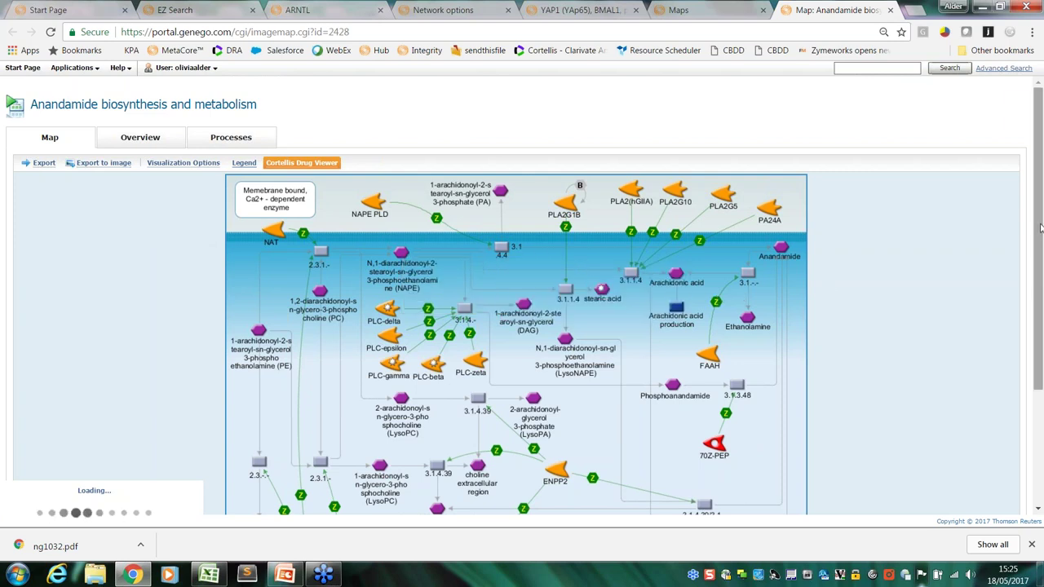
pyautogui.scroll(-1, 1042, 245)
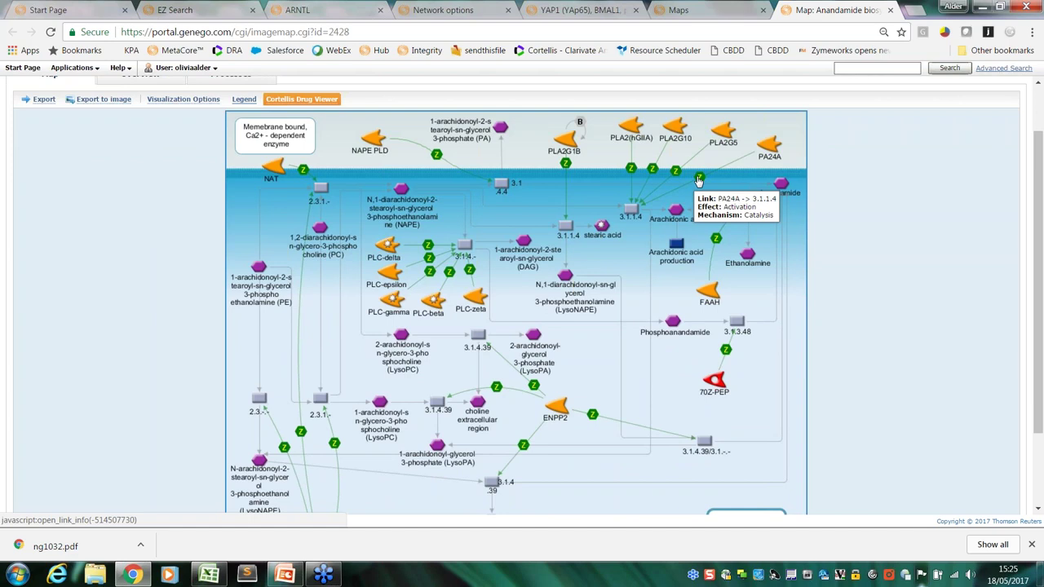
pyautogui.moveTo(762, 155)
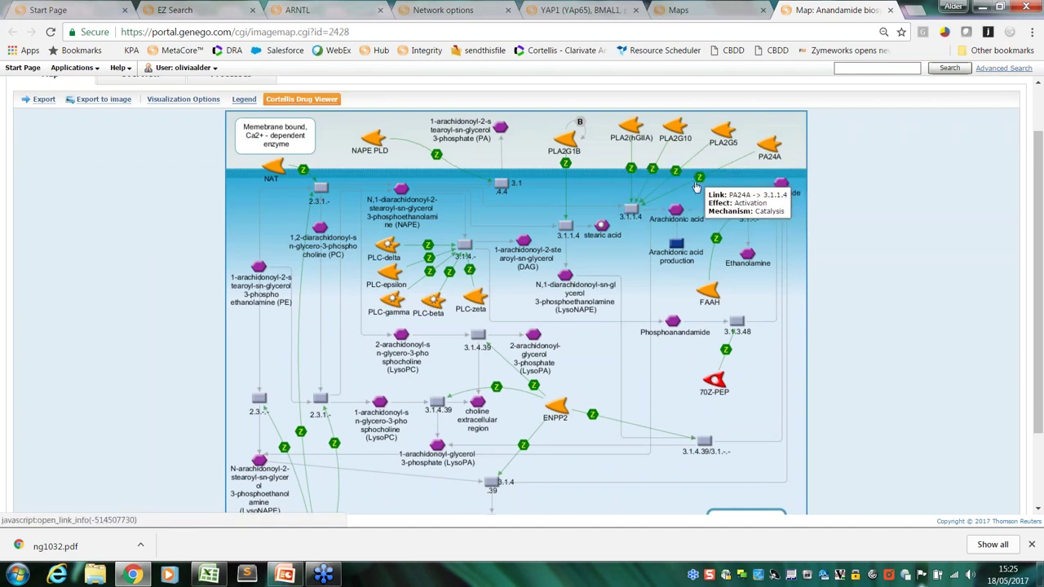
pyautogui.moveTo(633, 211)
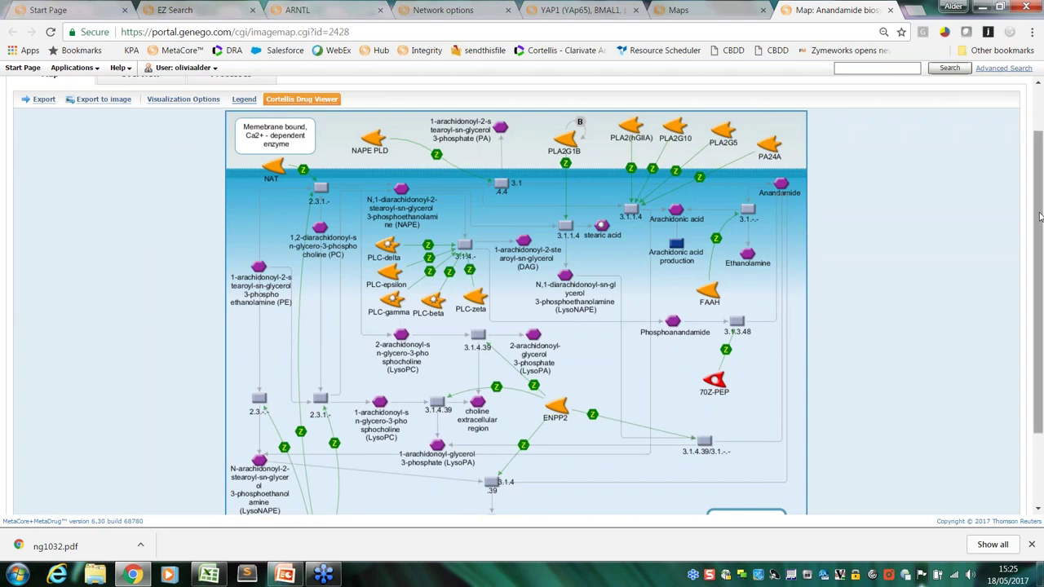
pyautogui.moveTo(1039, 216); pyautogui.dragTo(1041, 190)
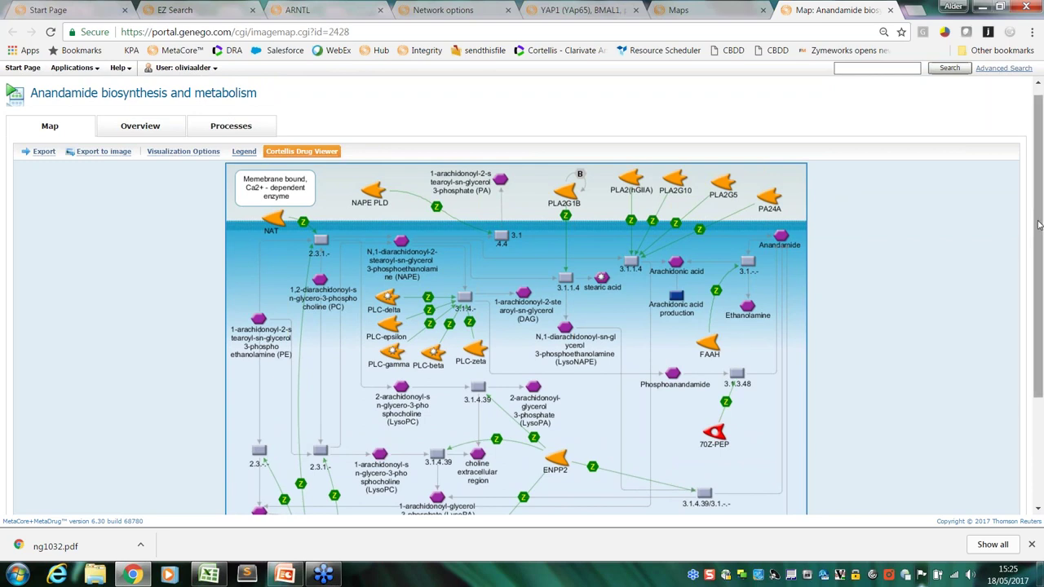
pyautogui.scroll(-1, 1039, 231)
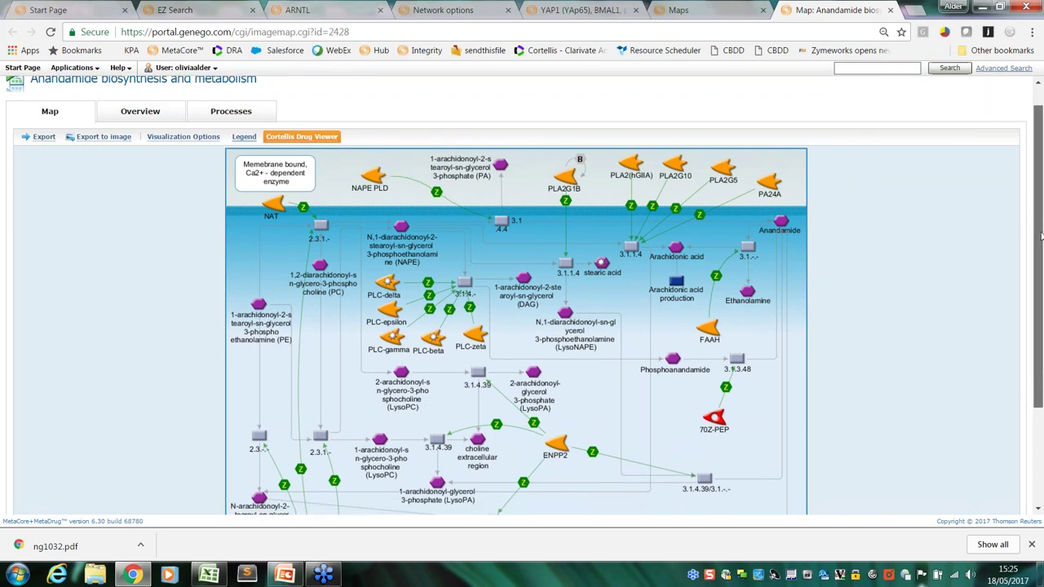
pyautogui.scroll(-1, 1041, 237)
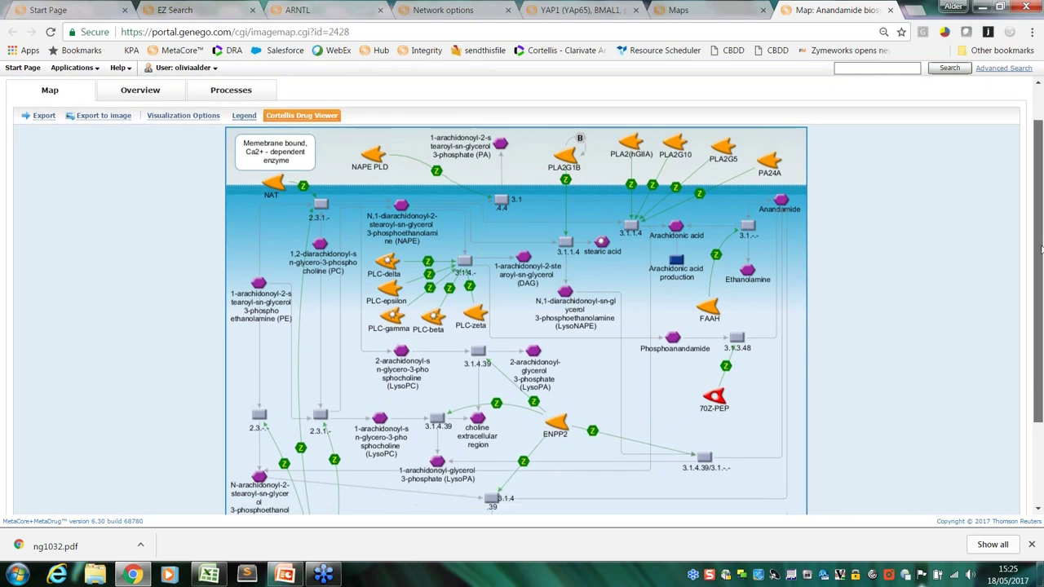
pyautogui.scroll(2, 1041, 239)
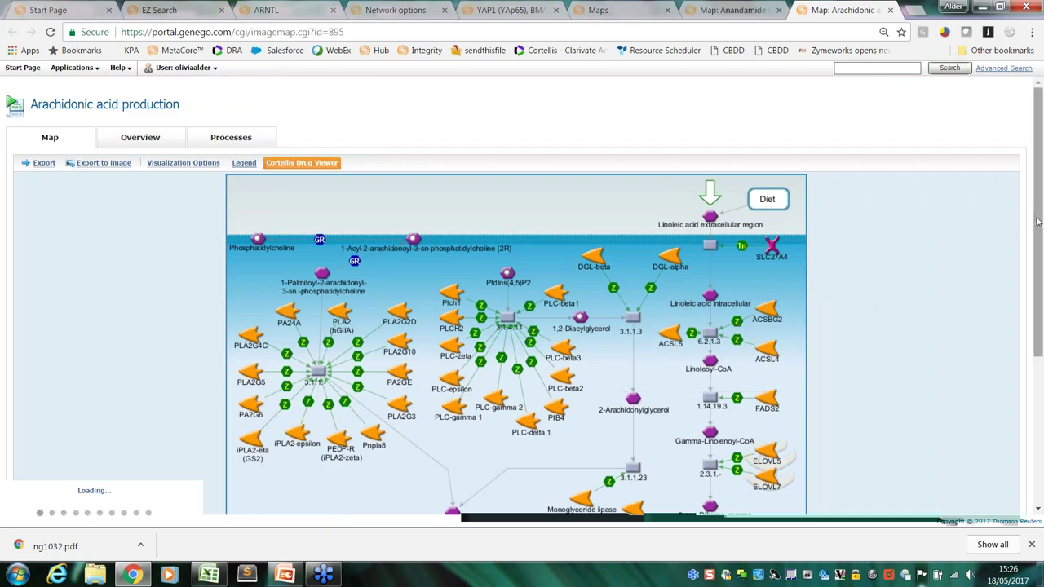
# Scroll down and back up through the Arachidonic acid production map
pyautogui.moveTo(1038, 226); pyautogui.dragTo(1023, 359)
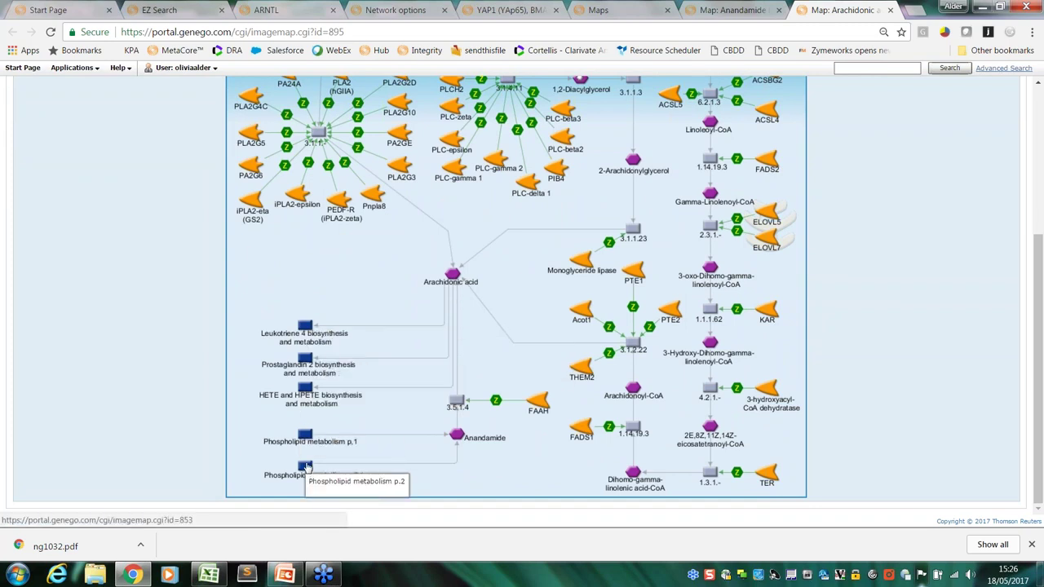
pyautogui.moveTo(1038, 313); pyautogui.dragTo(1029, 187)
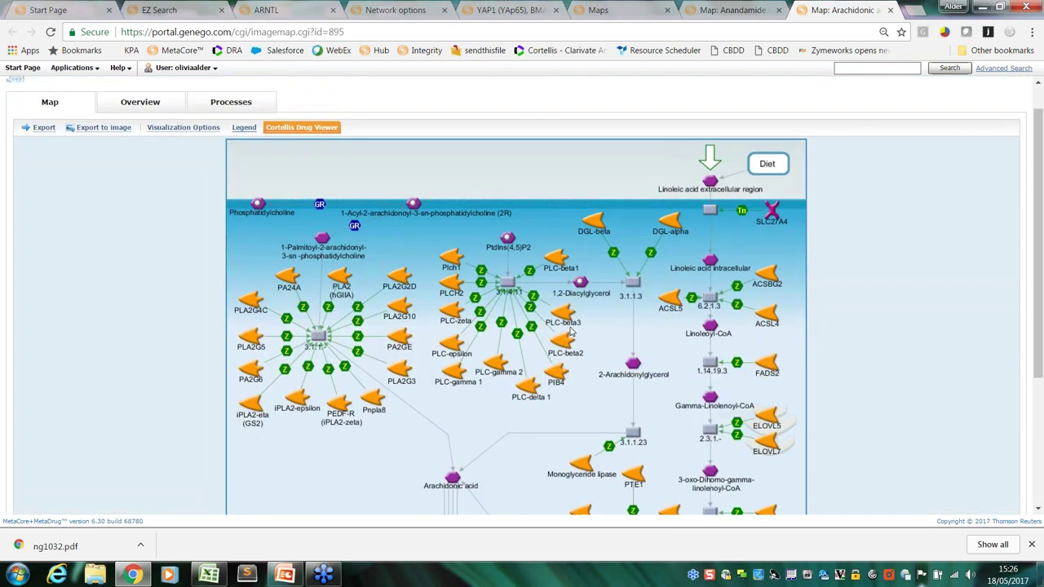
pyautogui.moveTo(534, 302)
# Open the map's Export dialog and review its export columns, including Integrity Biomarker Data
pyautogui.click(44, 129)
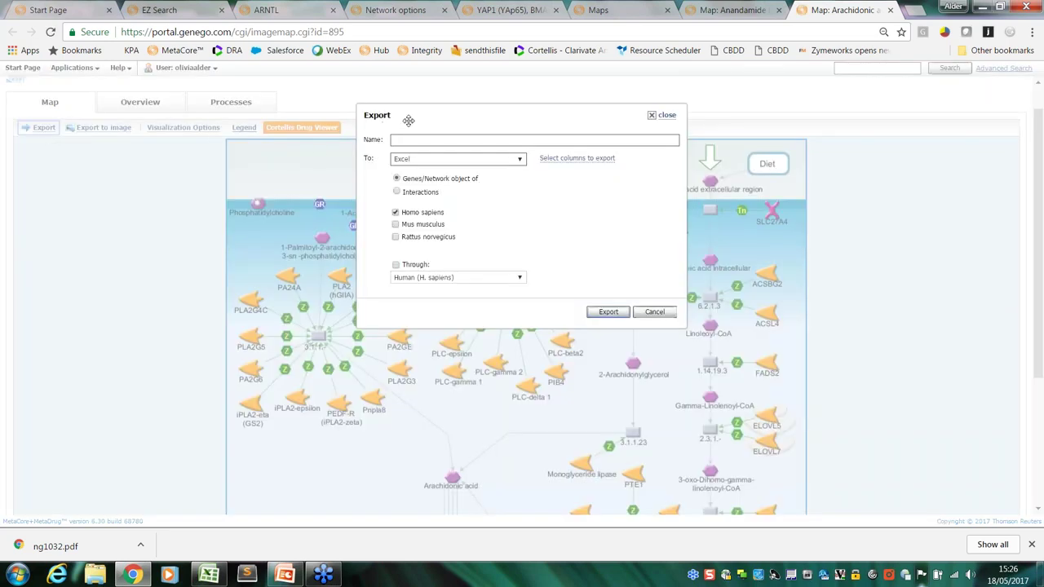
pyautogui.moveTo(392, 129); pyautogui.dragTo(65, 110)
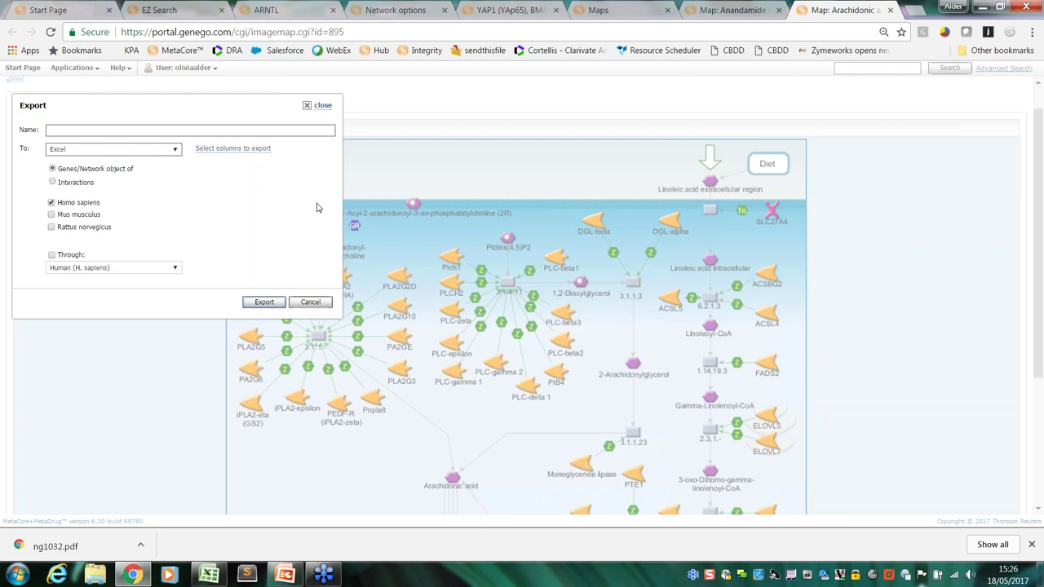
pyautogui.click(255, 148)
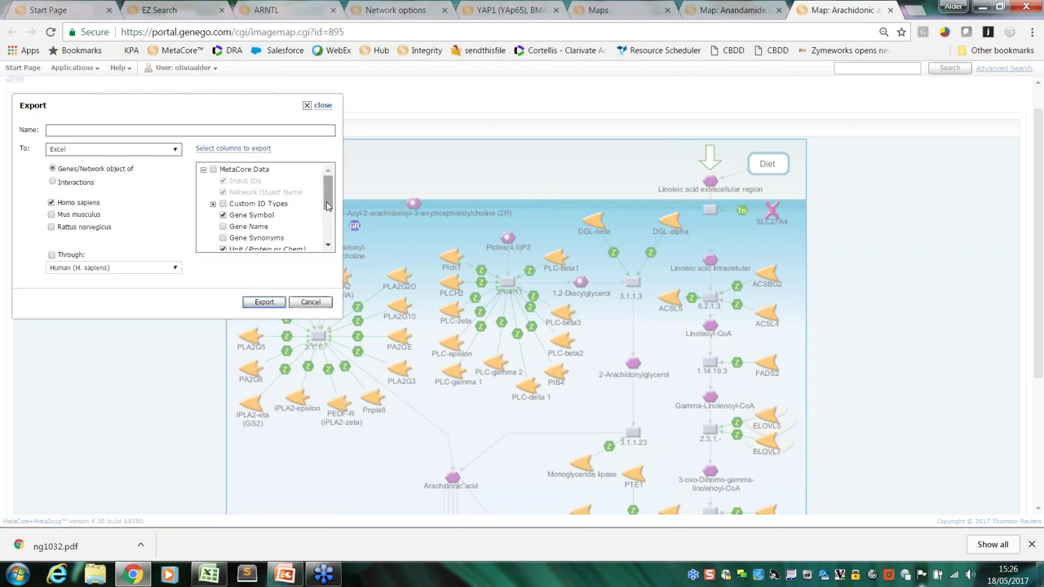
pyautogui.moveTo(327, 194); pyautogui.dragTo(324, 237)
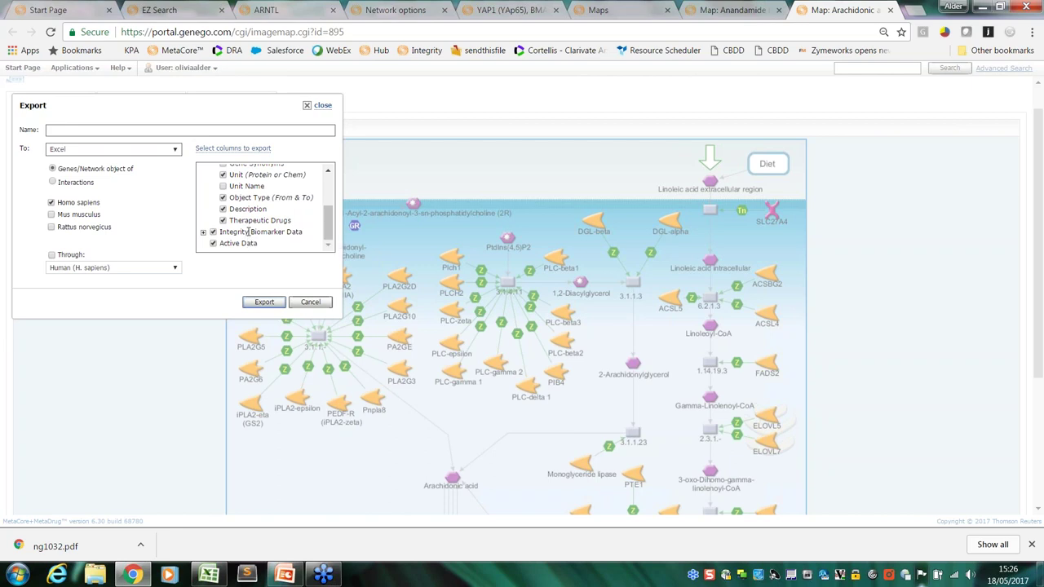
pyautogui.moveTo(249, 232); pyautogui.dragTo(221, 233)
# Name the export TEST_EXPORT and export the Homo sapiens genes to Excel
pyautogui.click(255, 132)
pyautogui.write('TEST')
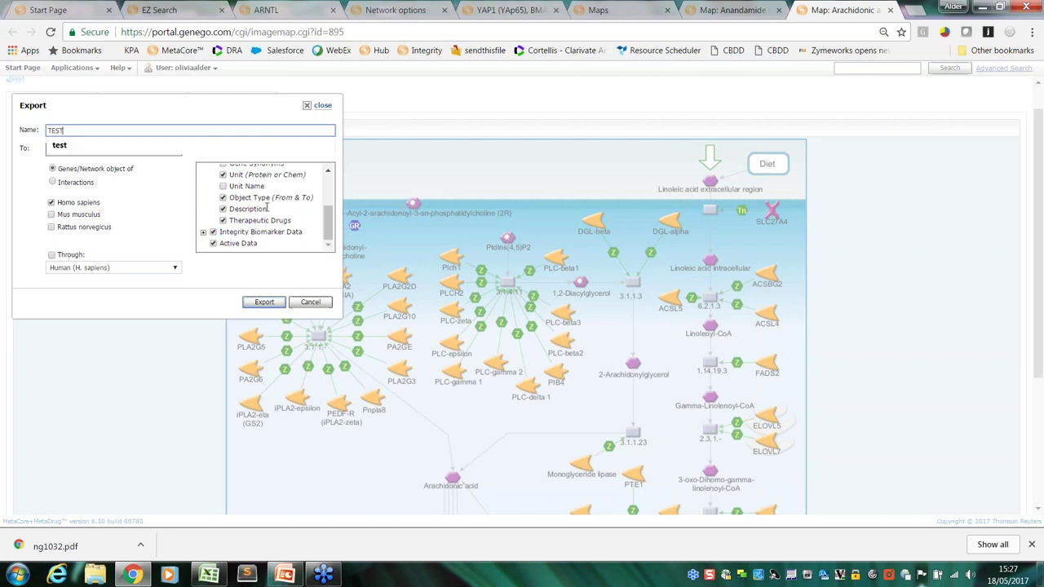
pyautogui.write('_EXPOS')
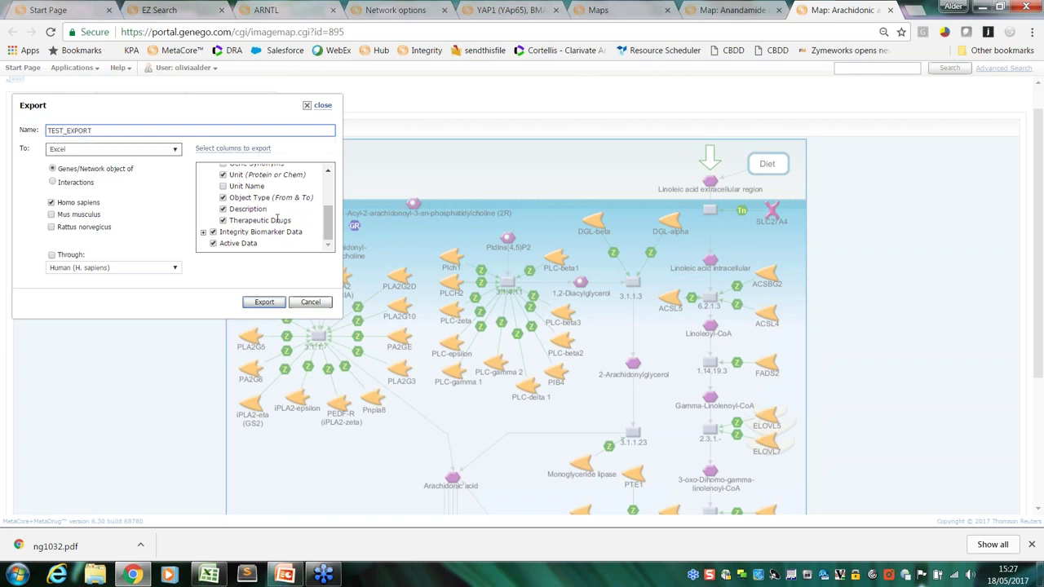
pyautogui.click(263, 303)
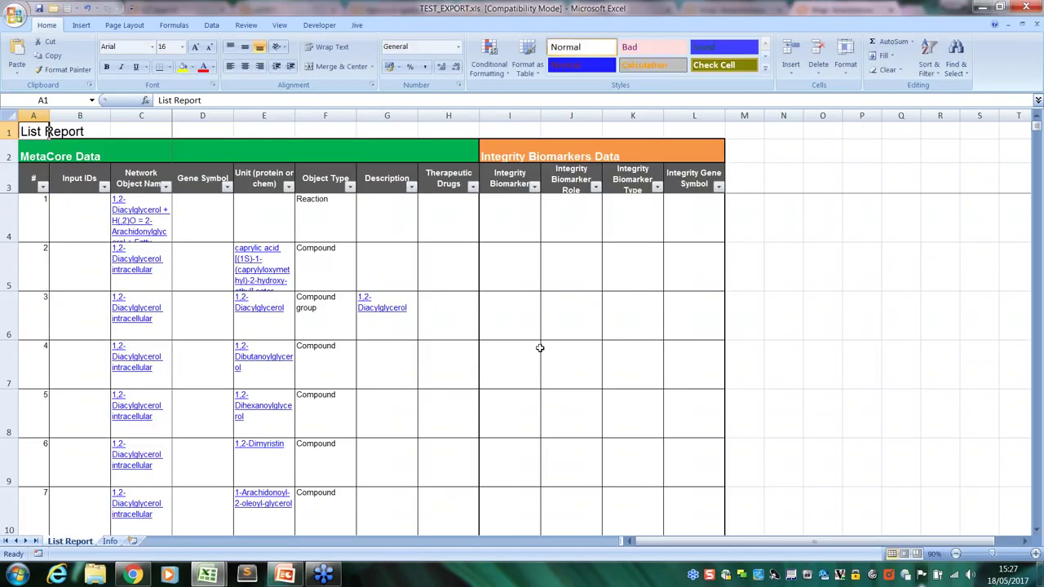
# Restore the Excel window, scroll the List Report, and inspect the biomarker role in cell J35
pyautogui.click(1000, 10)
pyautogui.moveTo(921, 29); pyautogui.dragTo(828, 22)
pyautogui.moveTo(940, 144); pyautogui.dragTo(943, 184)
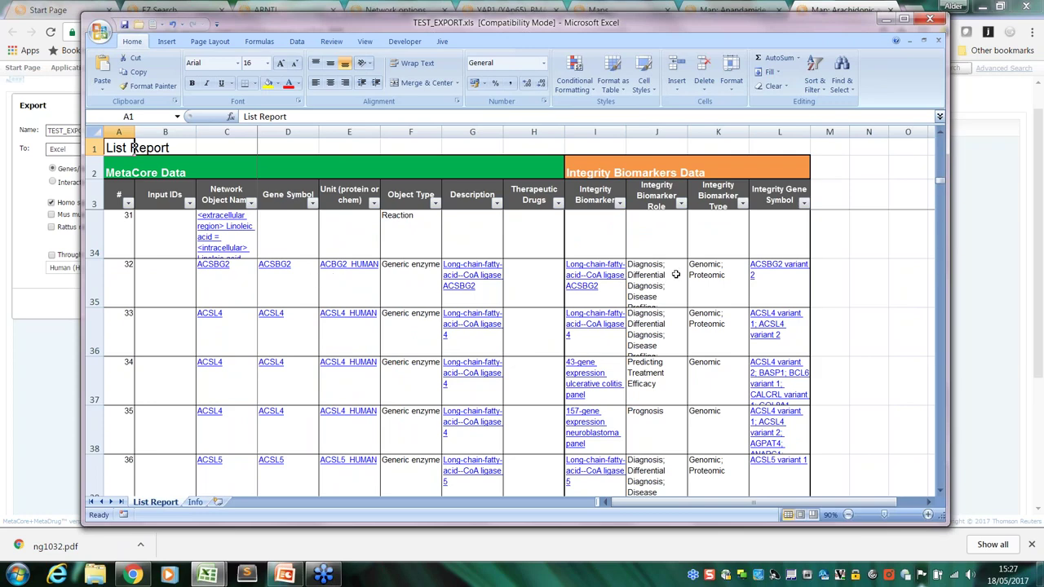
pyautogui.click(662, 295)
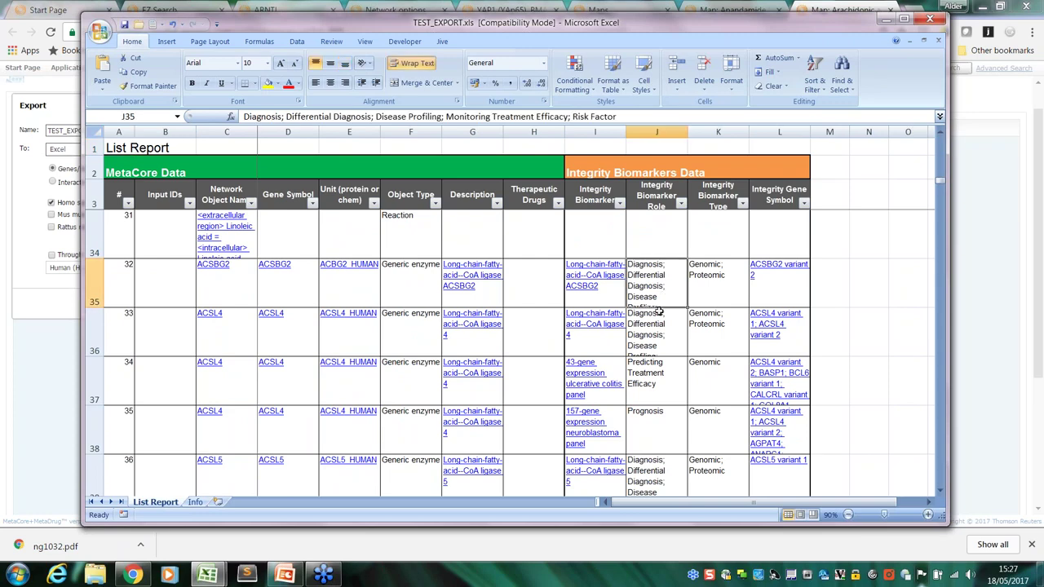
# Follow the 43-gene expression biomarker link, close the Integrity login page, and return to TEST_EXPORT
pyautogui.click(601, 396)
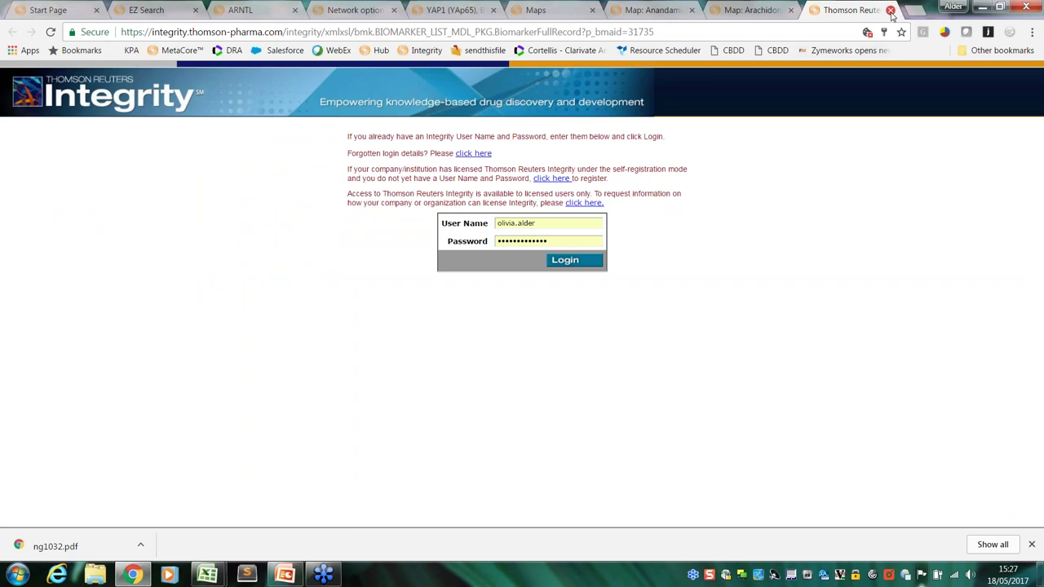
pyautogui.click(891, 10)
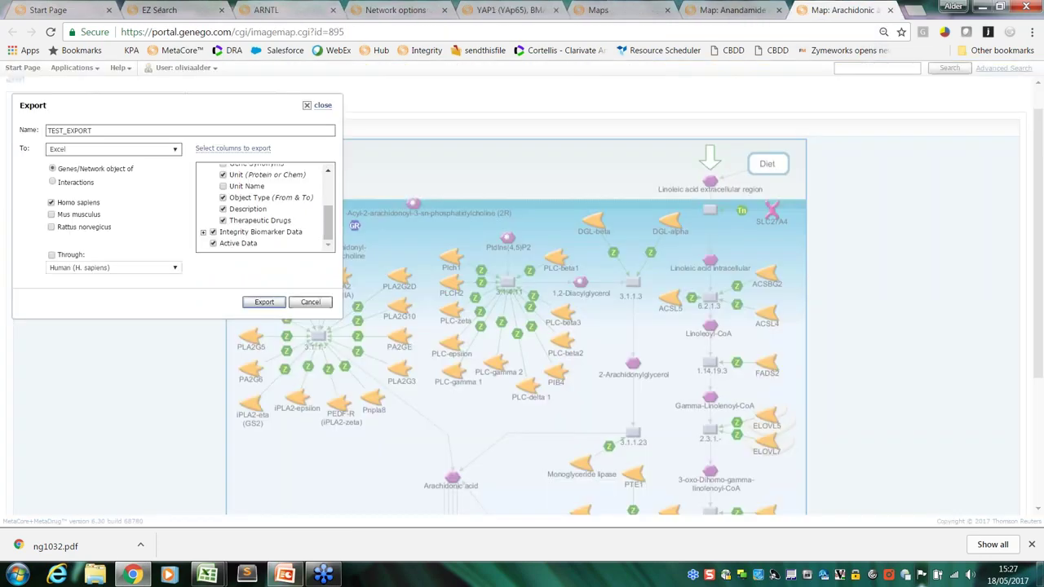
pyautogui.moveTo(209, 576)
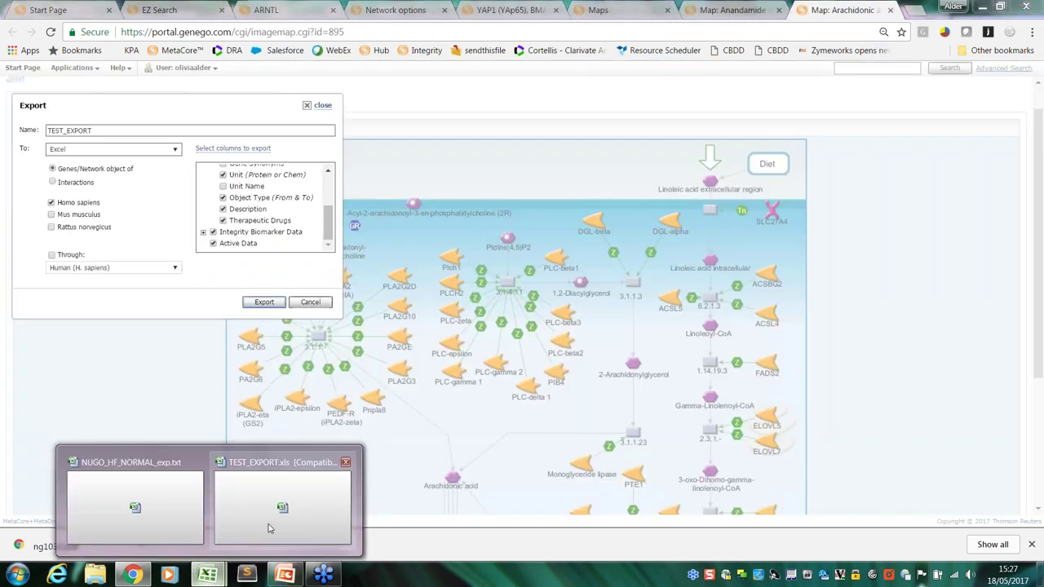
pyautogui.click(272, 528)
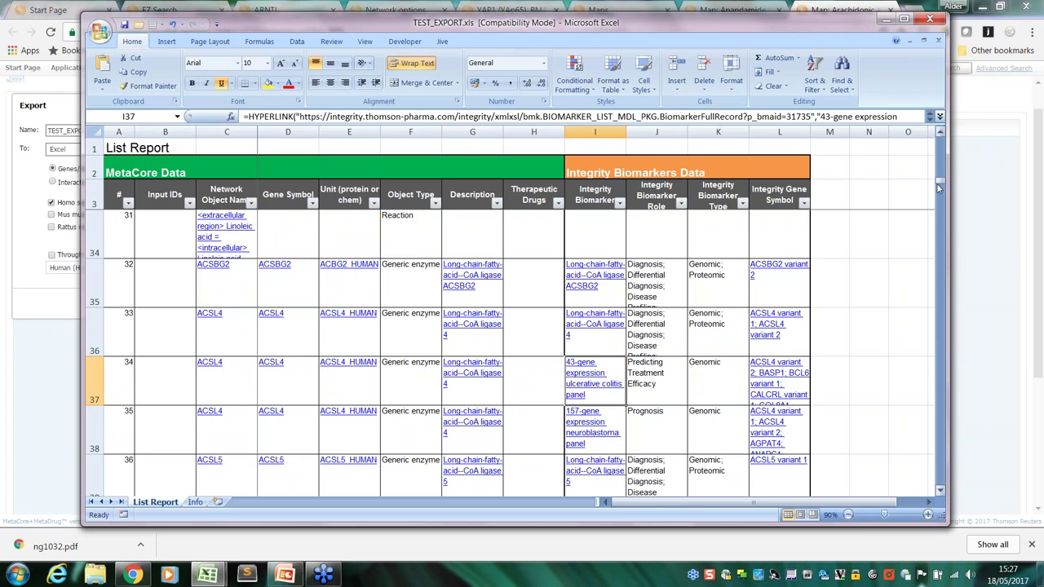
# Close the TEST_EXPORT workbook, answering the save prompt
pyautogui.moveTo(940, 183); pyautogui.dragTo(940, 187)
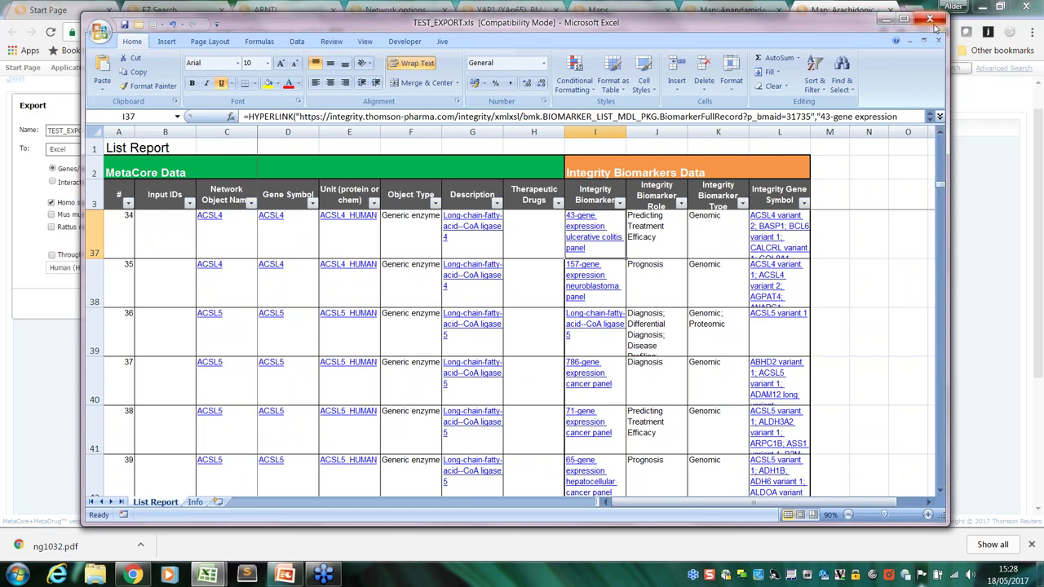
pyautogui.click(930, 18)
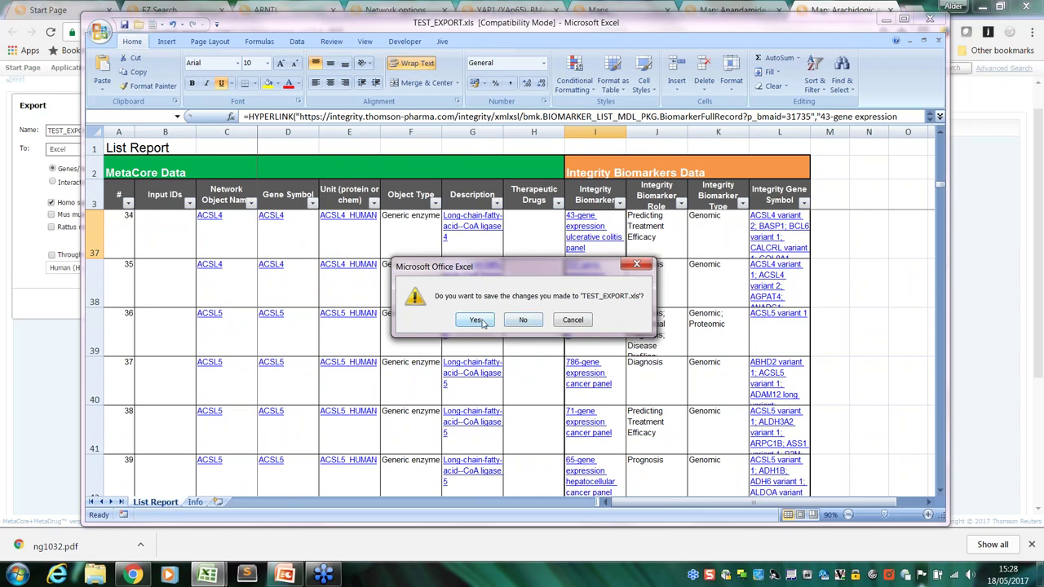
pyautogui.click(520, 325)
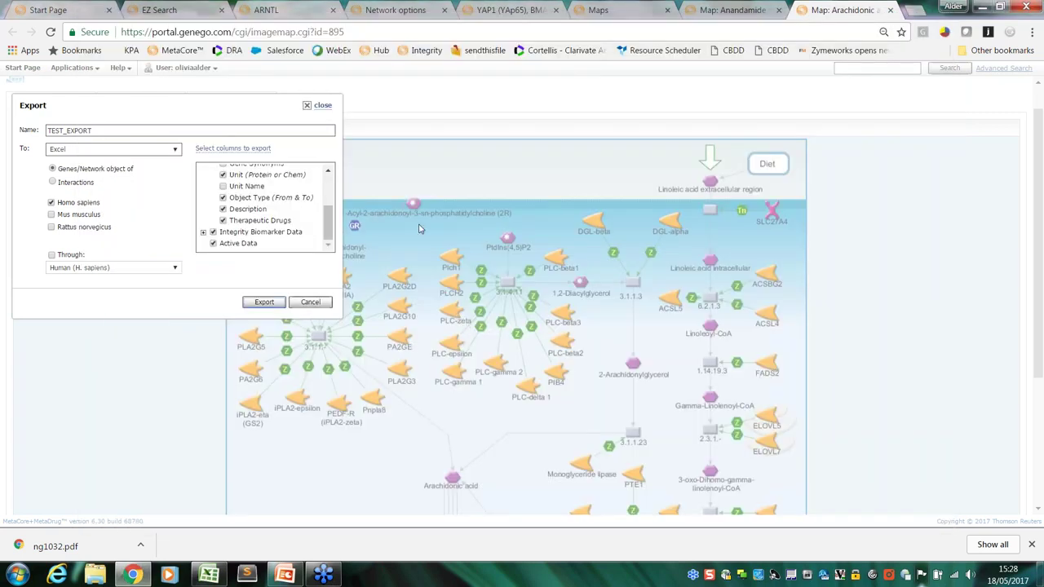
# Close the Export dialog and switch to the PowerPoint webinar deck
pyautogui.click(324, 106)
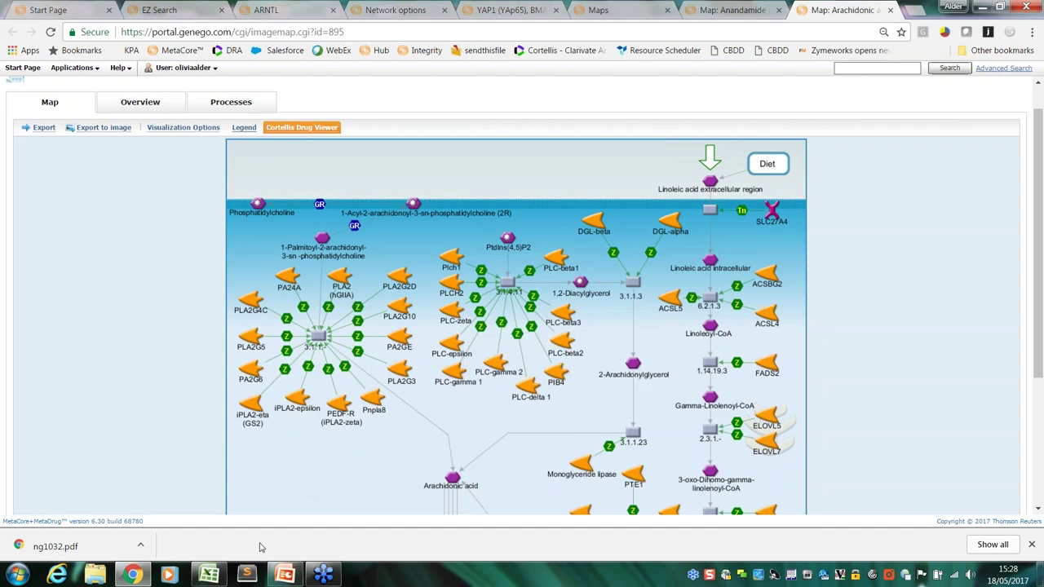
pyautogui.click(285, 576)
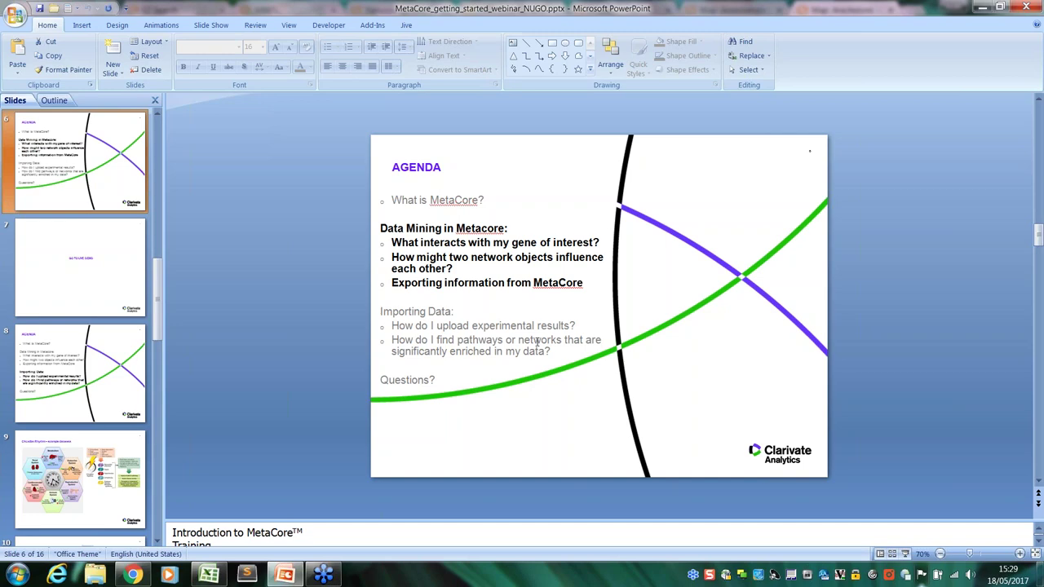
# Present from slide 9 (Circadian Rhythm) to slide 11 'GO TO LIVE DEMO', then exit the slideshow
pyautogui.click(66, 473)
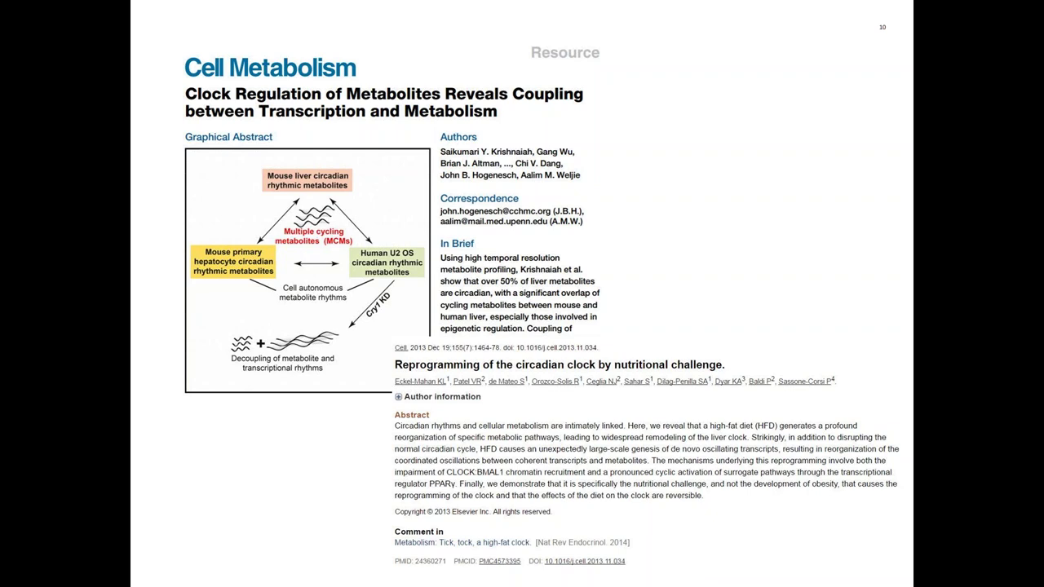
pyautogui.press('Right')
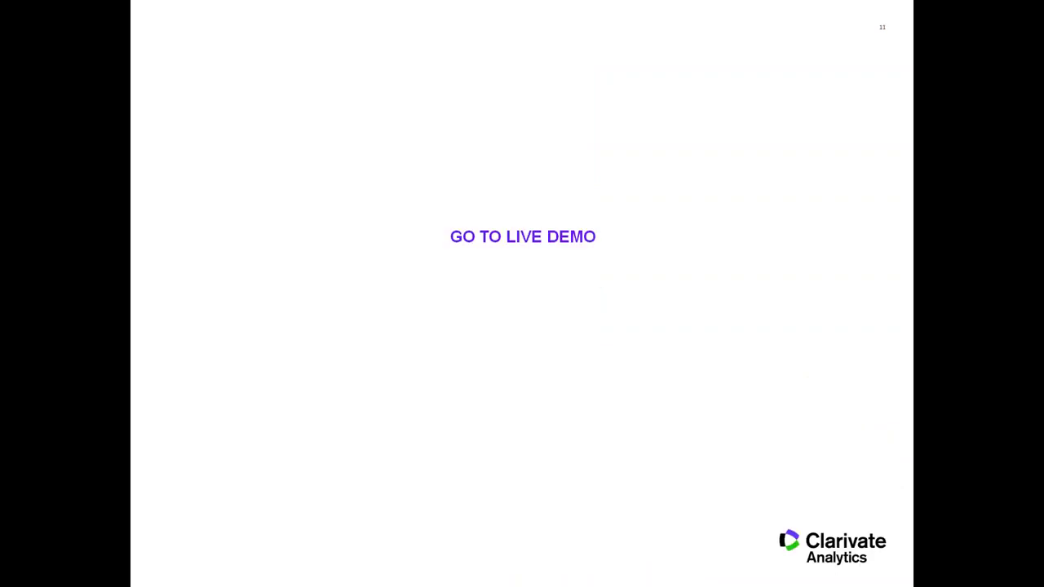
pyautogui.press('Escape')
# Back in Chrome, close the Arachidonic acid, Anandamide, YAP1, Network options, ARNTL and EZ Search tabs
pyautogui.click(133, 575)
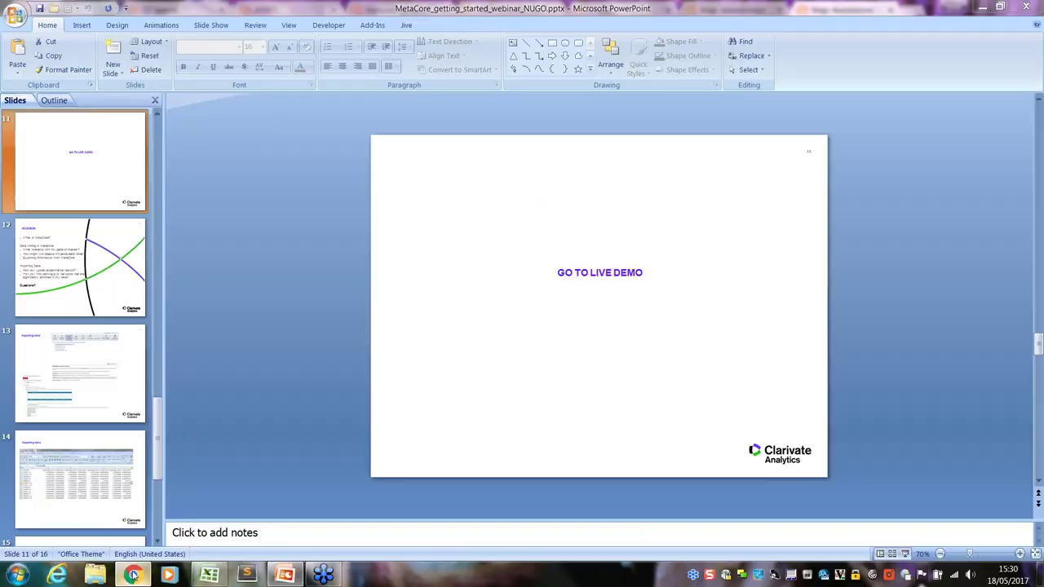
pyautogui.click(890, 10)
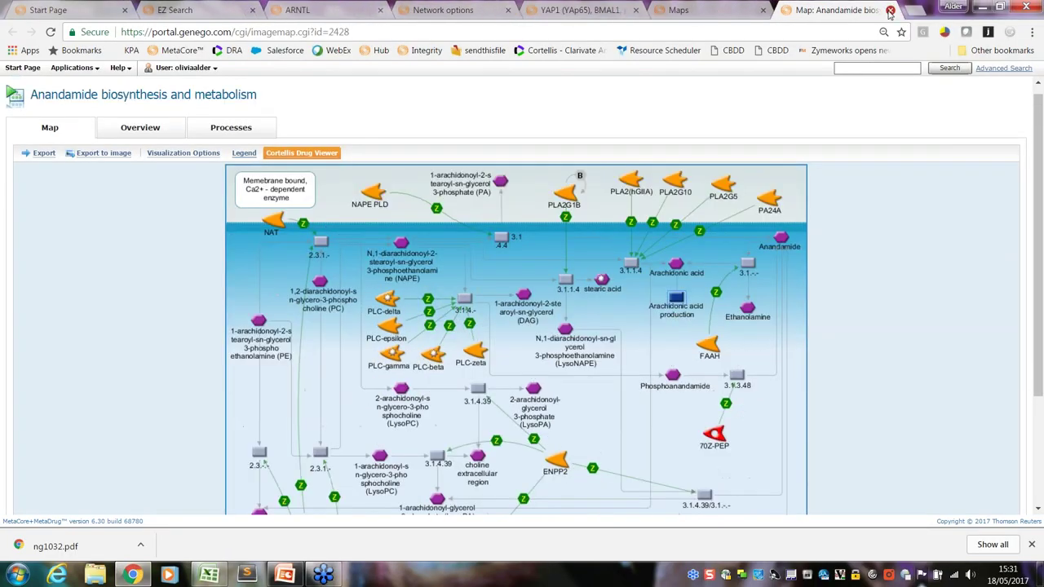
pyautogui.click(890, 10)
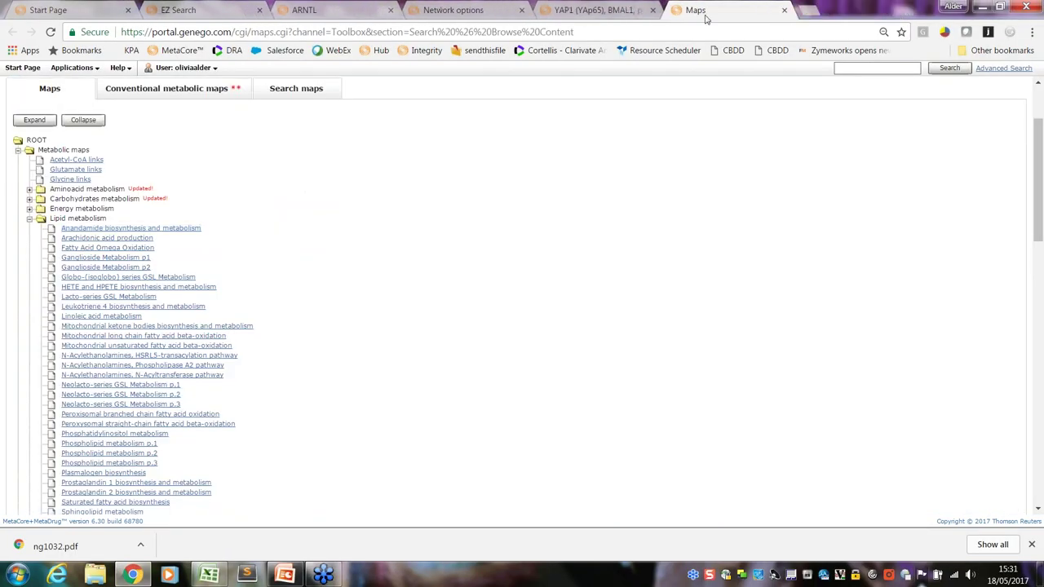
pyautogui.click(629, 7)
pyautogui.click(652, 10)
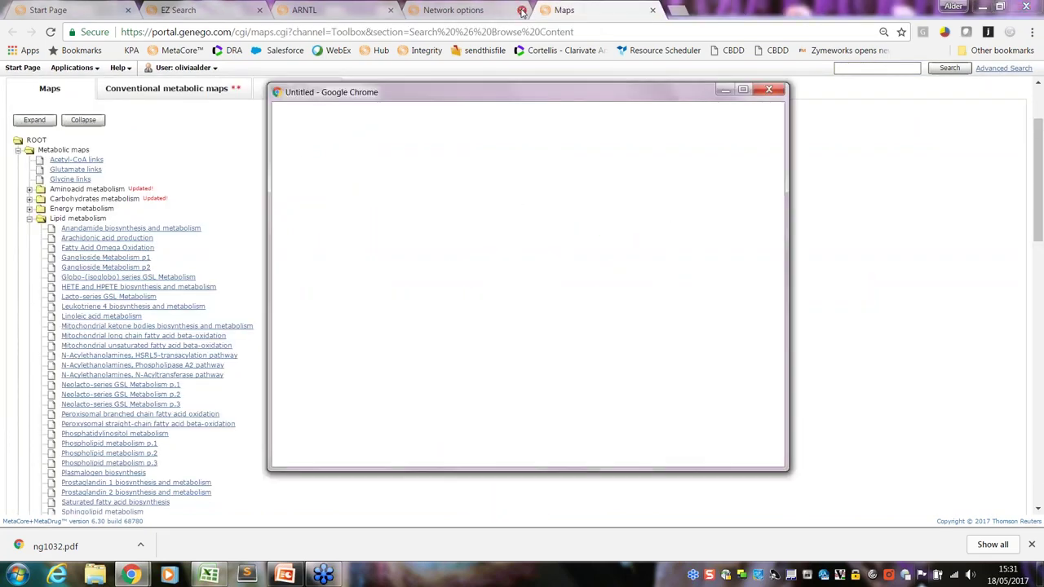
pyautogui.click(522, 11)
pyautogui.click(389, 10)
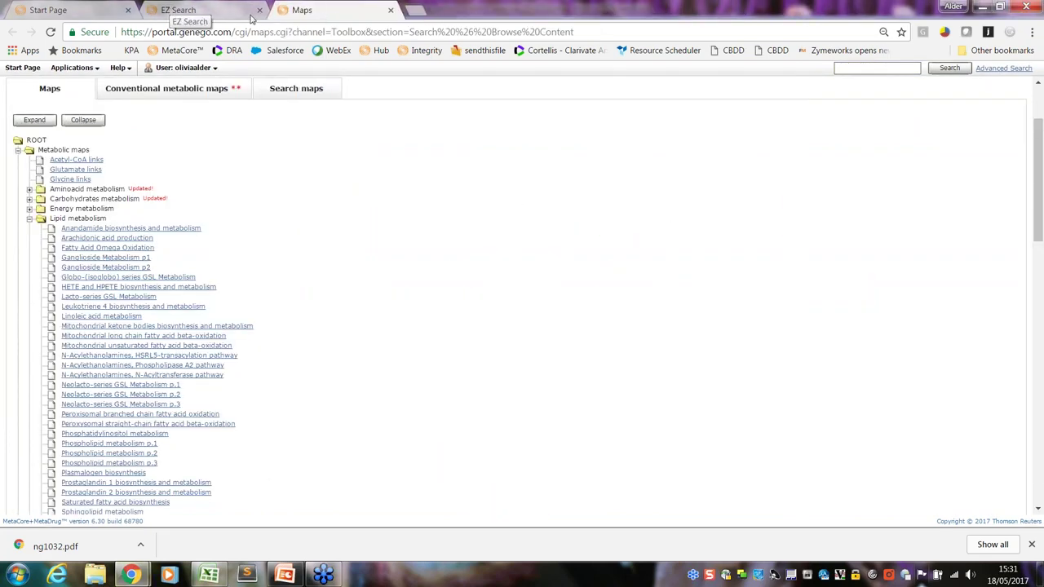
pyautogui.click(260, 10)
pyautogui.click(83, 11)
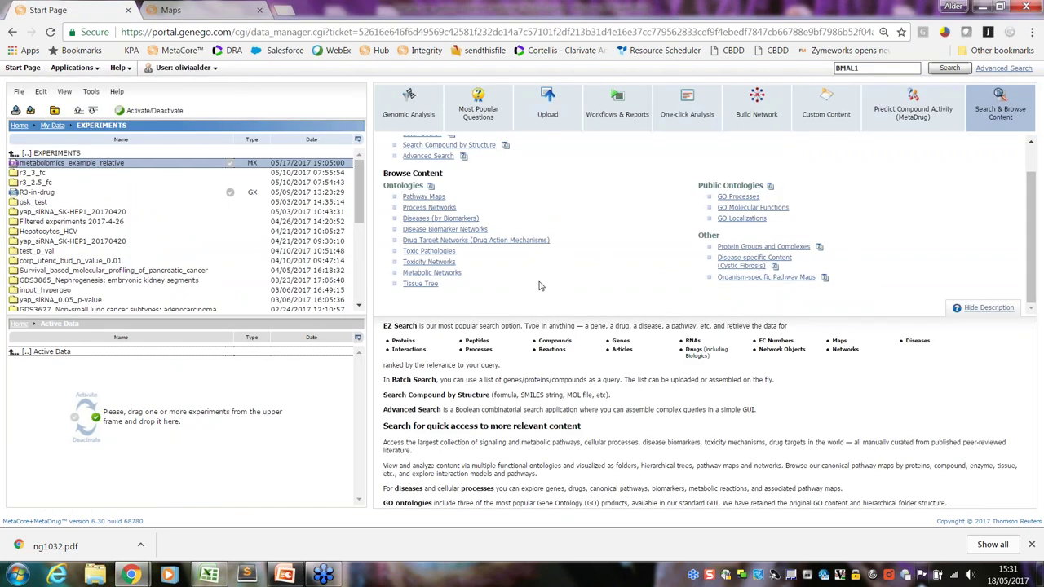
# Choose the general parser Upload option and review Step 1's data formats and supported identifier types
pyautogui.click(557, 108)
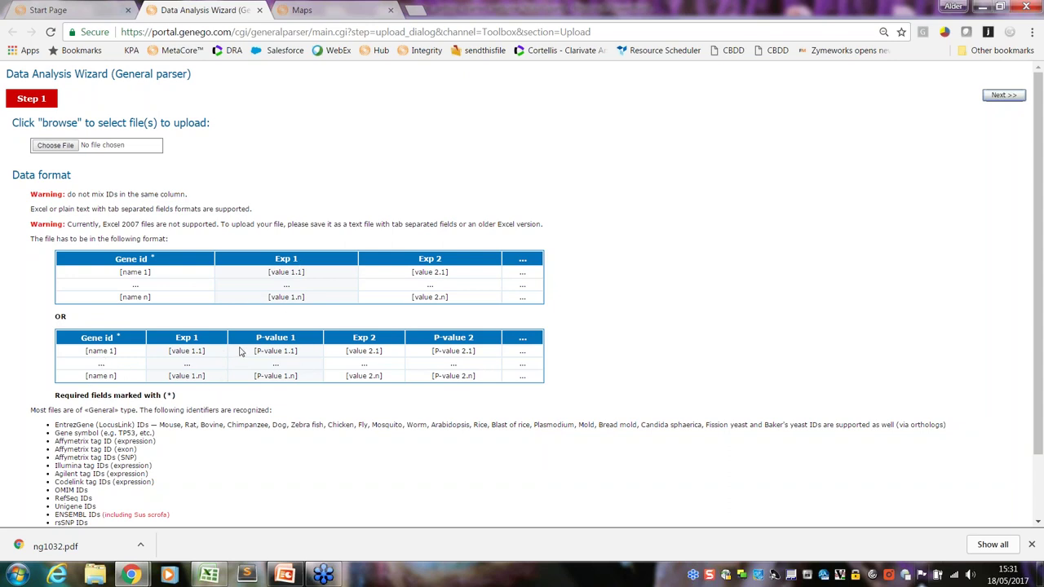
pyautogui.scroll(-1, 241, 350)
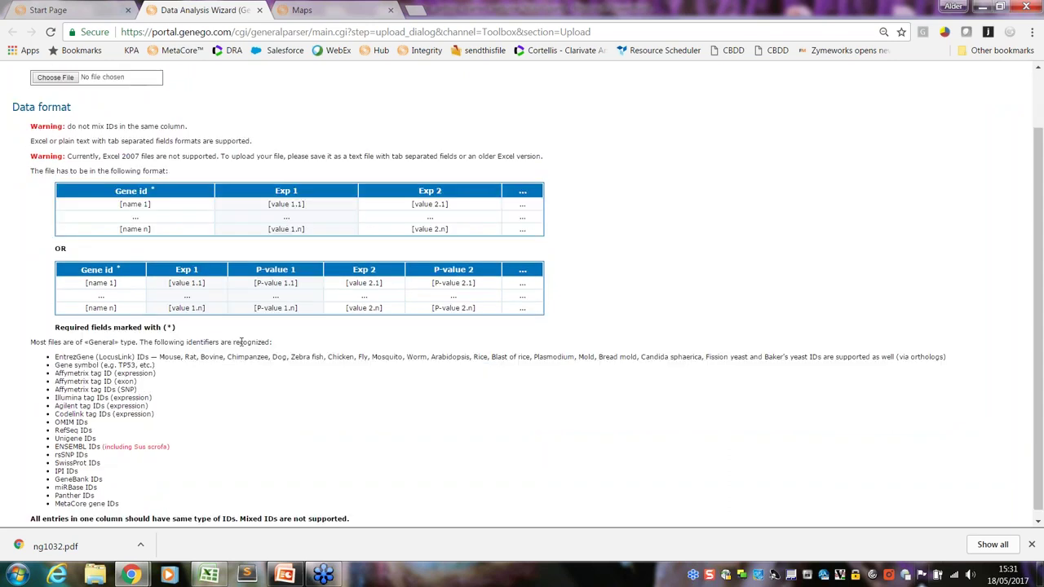
pyautogui.scroll(-1, 241, 343)
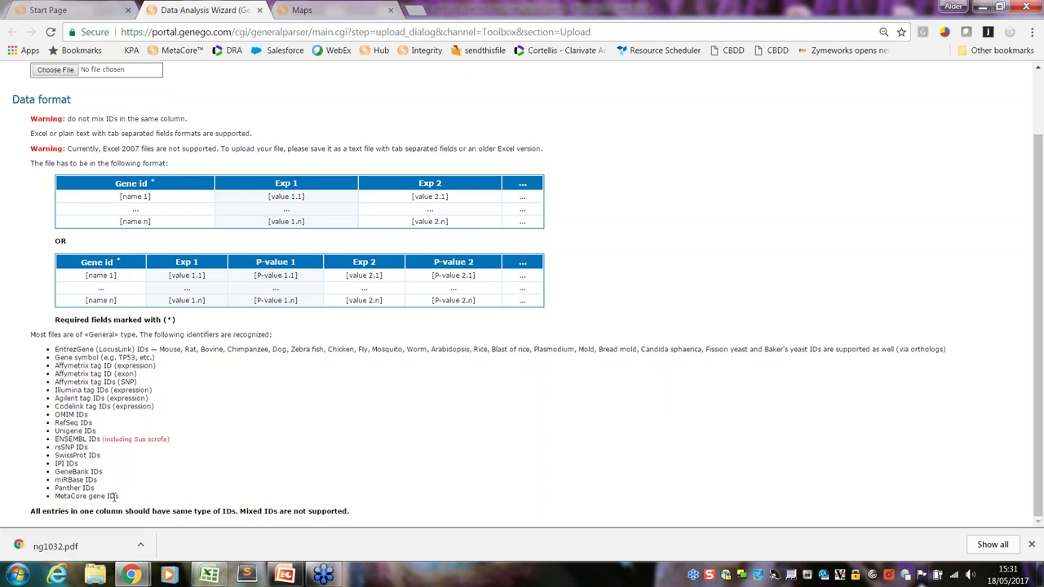
pyautogui.moveTo(119, 495); pyautogui.dragTo(55, 349)
pyautogui.click(179, 419)
pyautogui.scroll(1, 227, 424)
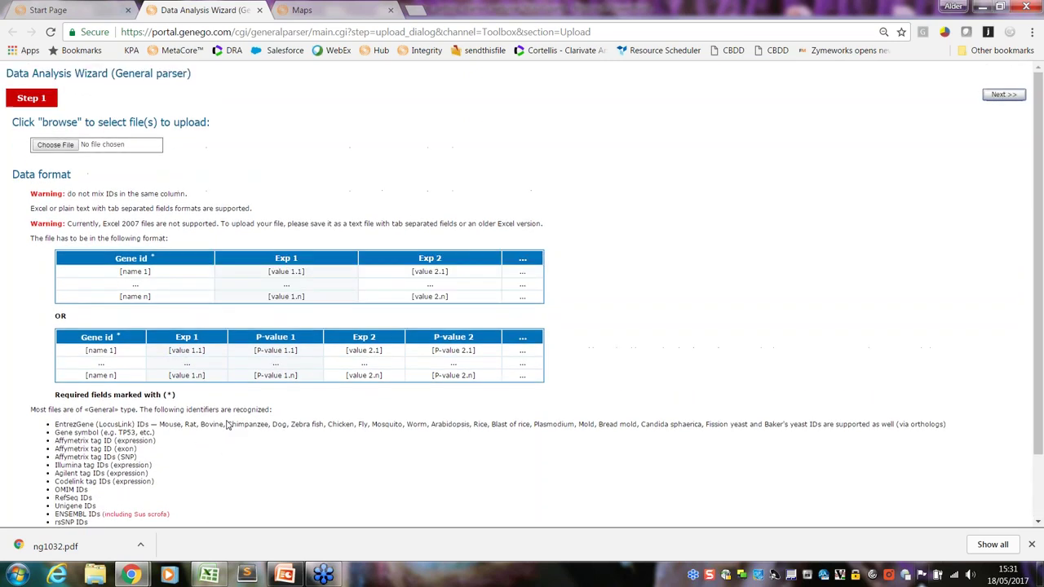
# Browse the Desktop via Choose File and open NUGO_HF_NORMAL_exp.txt for upload
pyautogui.click(54, 145)
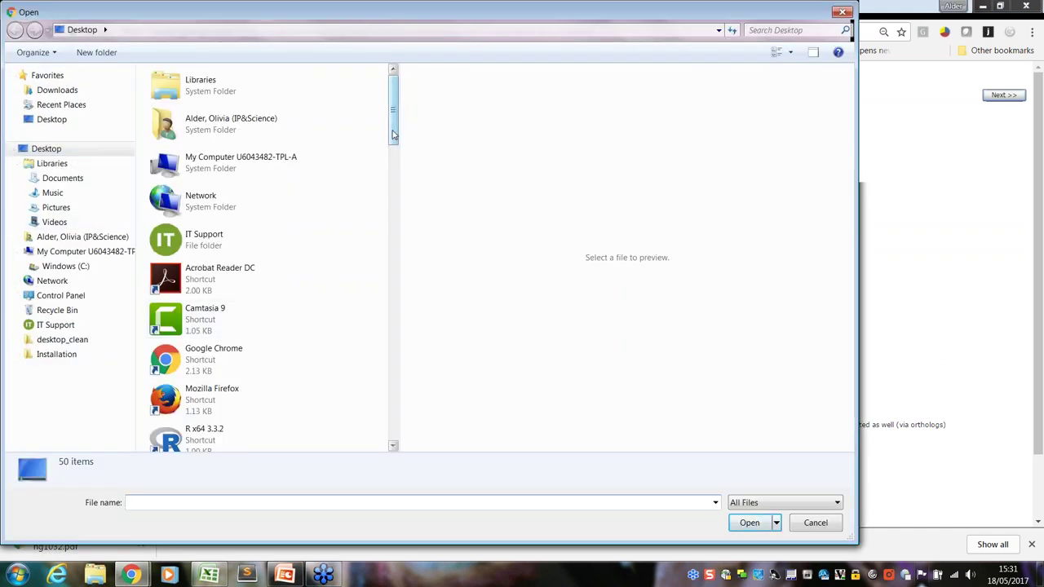
pyautogui.moveTo(392, 134); pyautogui.dragTo(366, 405)
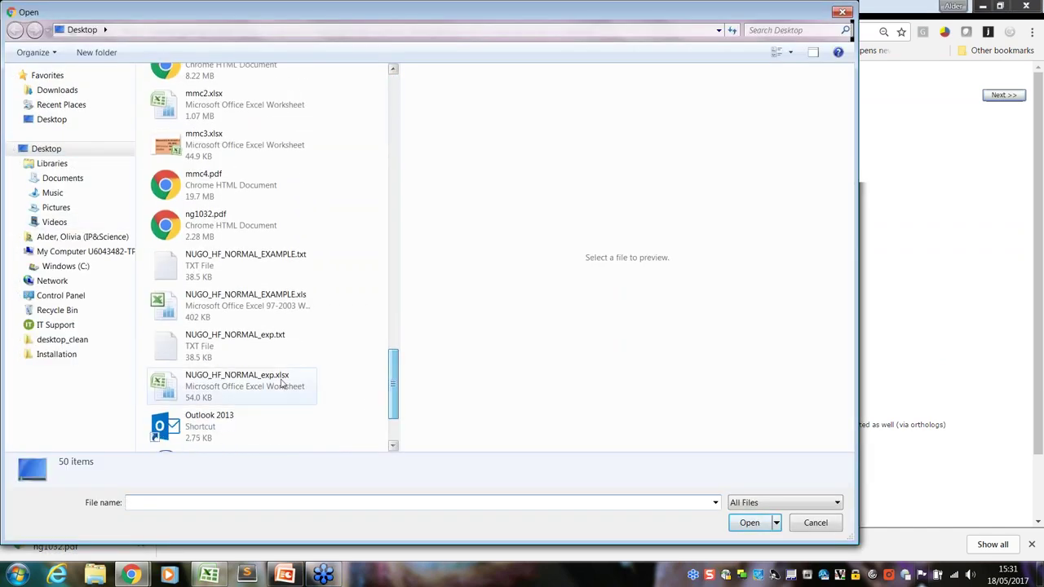
pyautogui.click(275, 346)
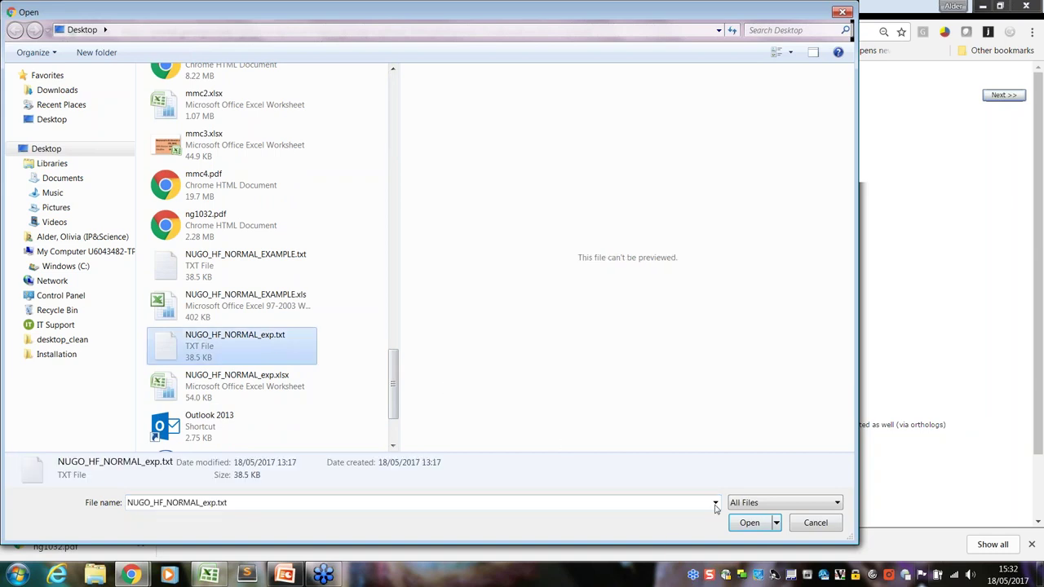
pyautogui.click(744, 526)
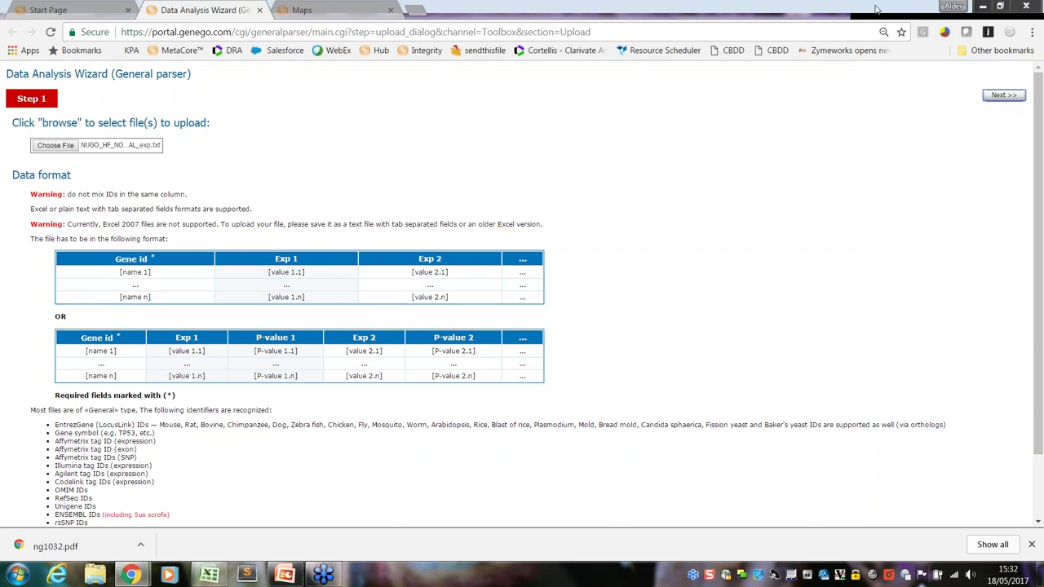
# Set the second data column's type to Fold-change in the upload wizard
pyautogui.click(1003, 94)
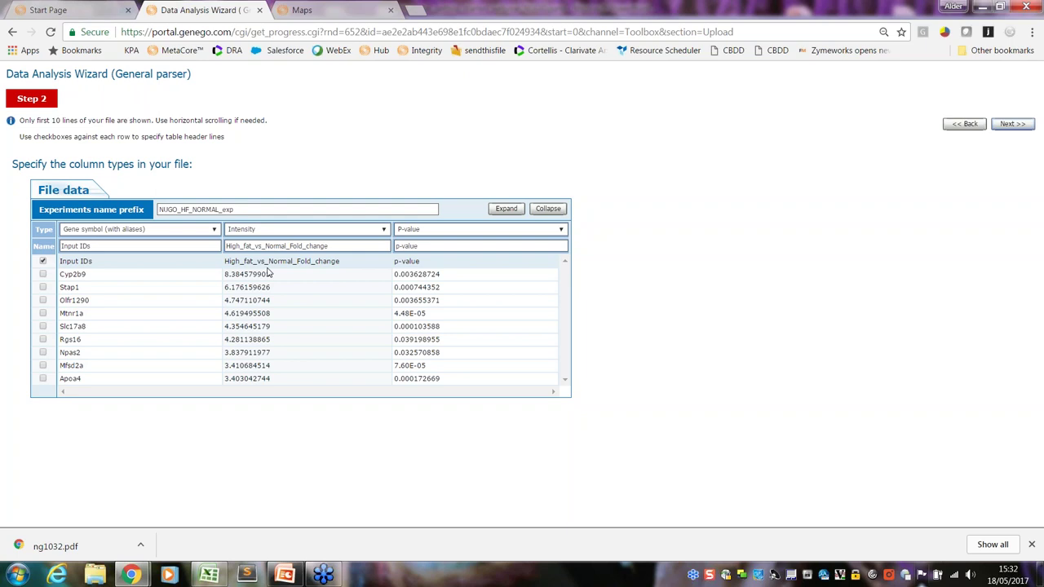
pyautogui.click(319, 233)
pyautogui.scroll(-3, 332, 303)
pyautogui.click(323, 383)
# Choose Mus musculus as the species and finish uploading NUGO_HF_NORMAL_exp
pyautogui.click(1010, 127)
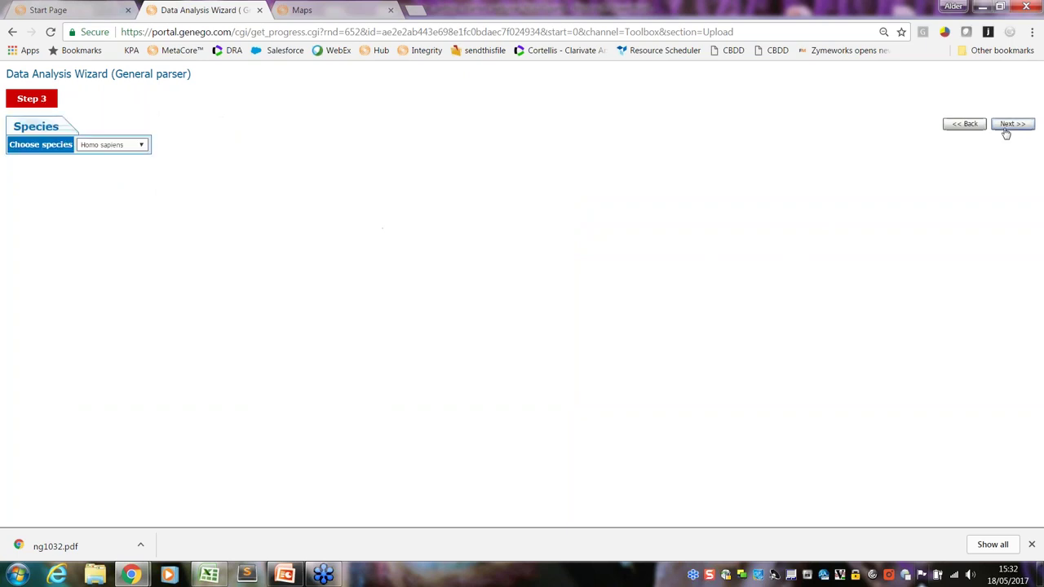
pyautogui.click(103, 146)
pyautogui.click(110, 163)
pyautogui.click(1011, 125)
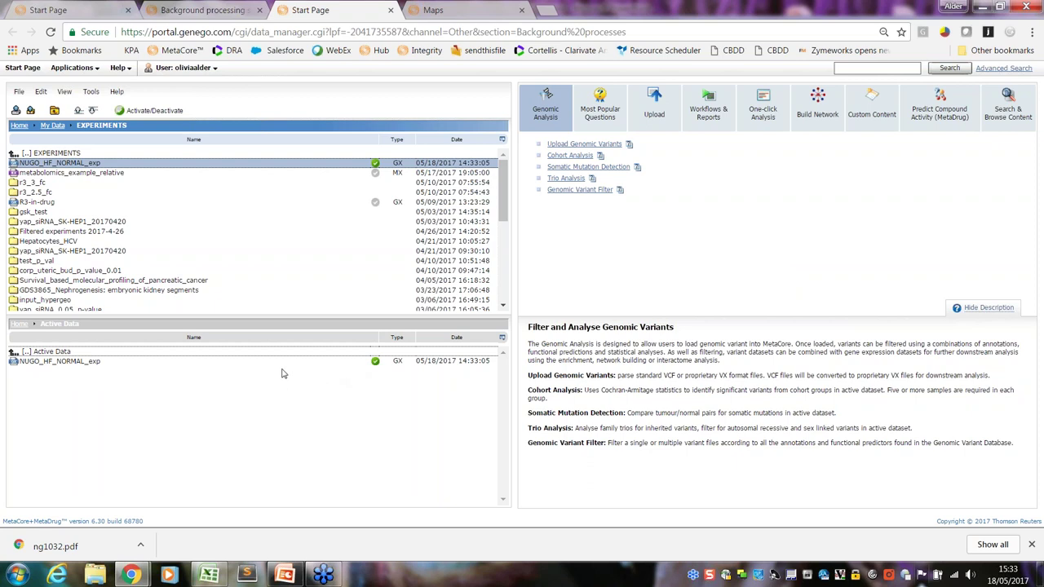
pyautogui.click(94, 92)
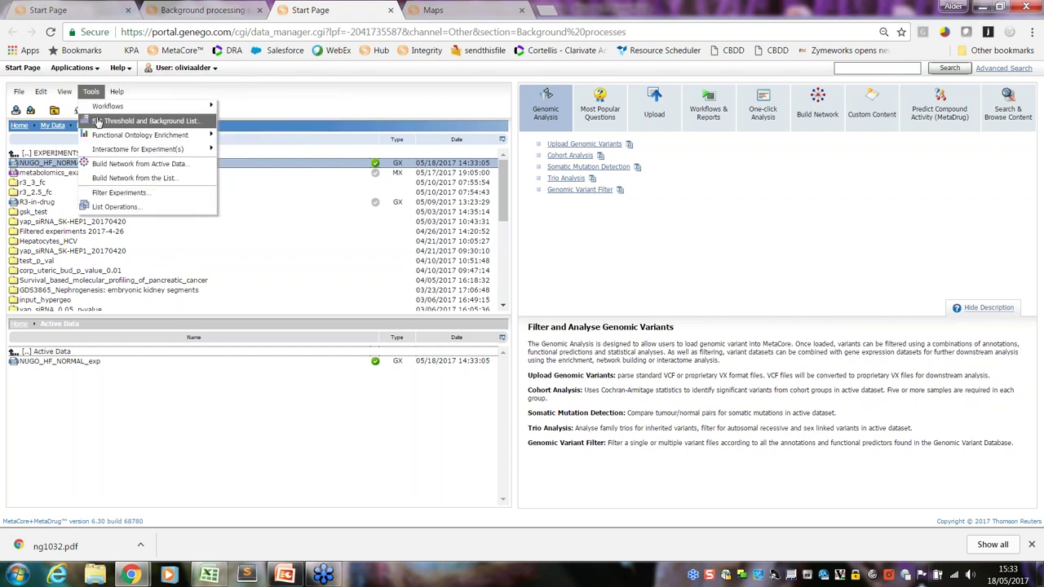
pyautogui.moveTo(72, 94)
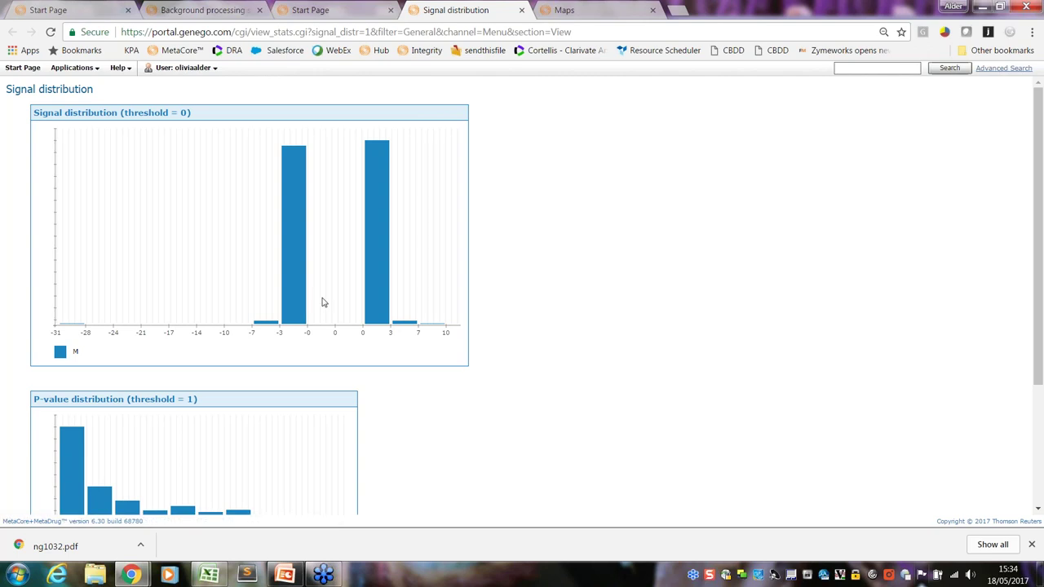
pyautogui.moveTo(302, 305)
pyautogui.click(291, 248)
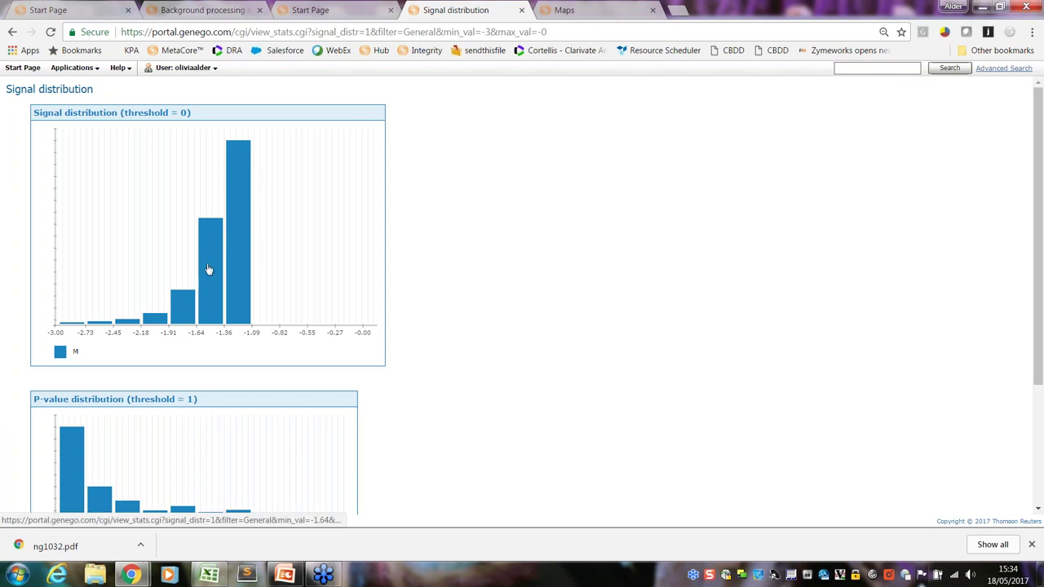
pyautogui.moveTo(207, 297)
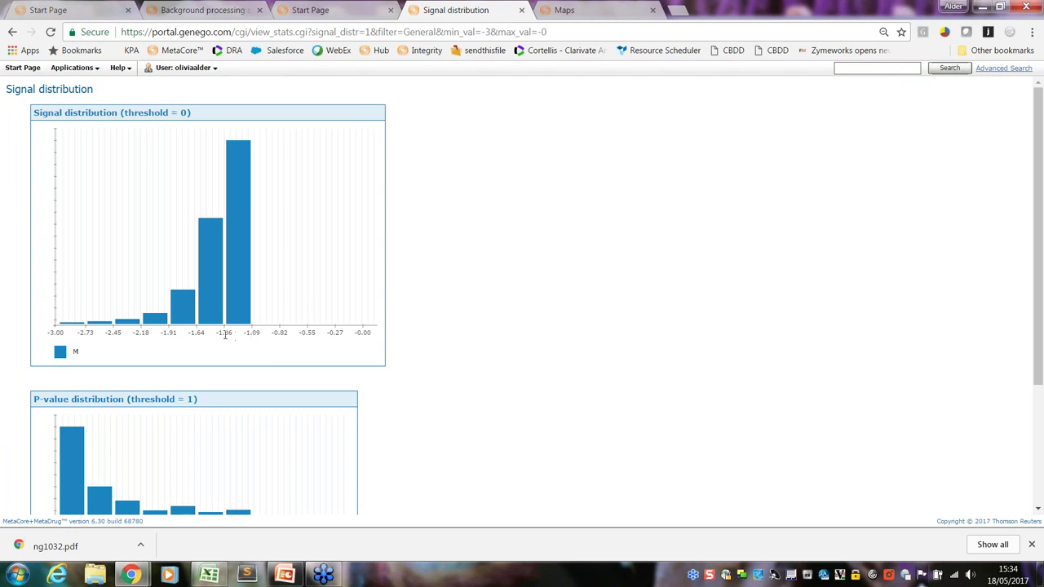
pyautogui.click(521, 10)
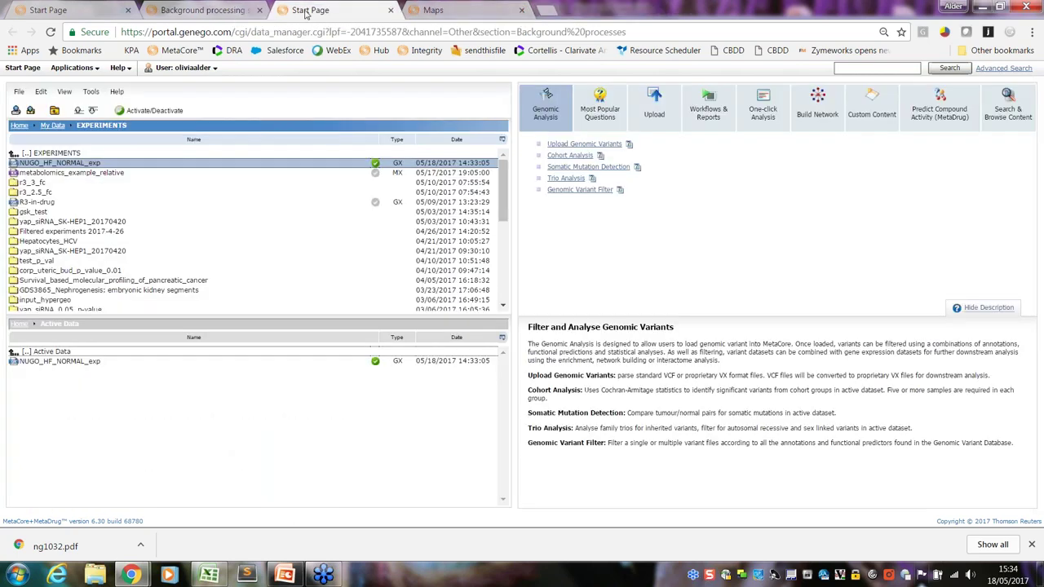
# Filter NUGO_HF_NORMAL_exp with fold-change thresholds -1.5 and 1.5 and p-value 0.05, then save it
pyautogui.click(94, 92)
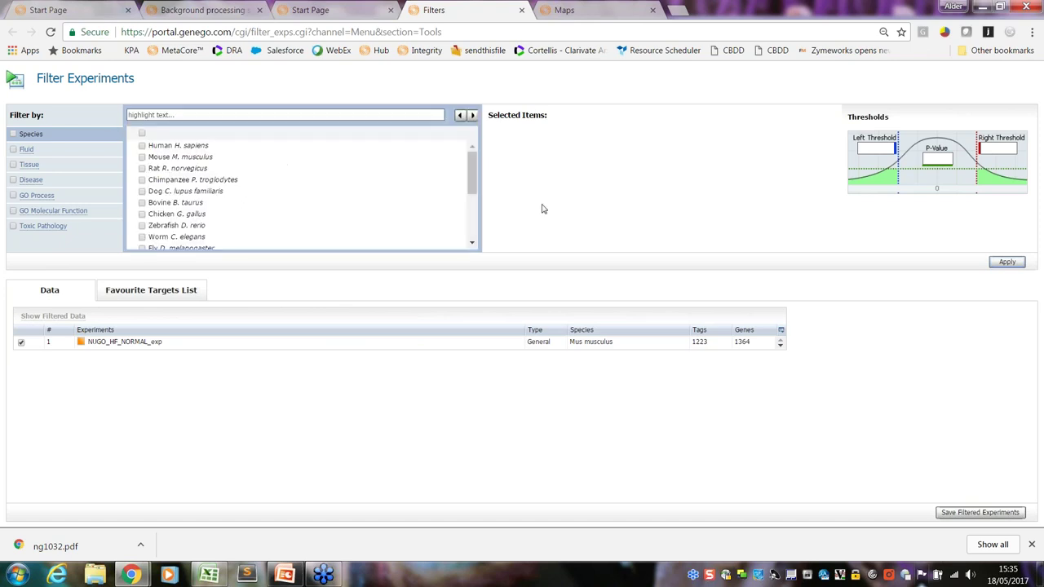
pyautogui.click(859, 148)
pyautogui.click(989, 149)
pyautogui.click(1007, 263)
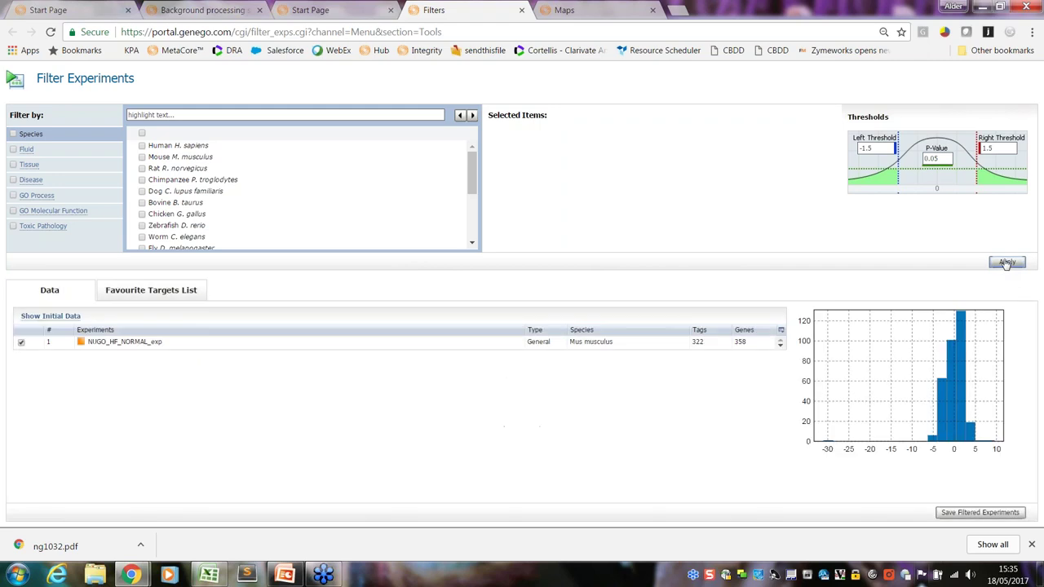
pyautogui.click(967, 518)
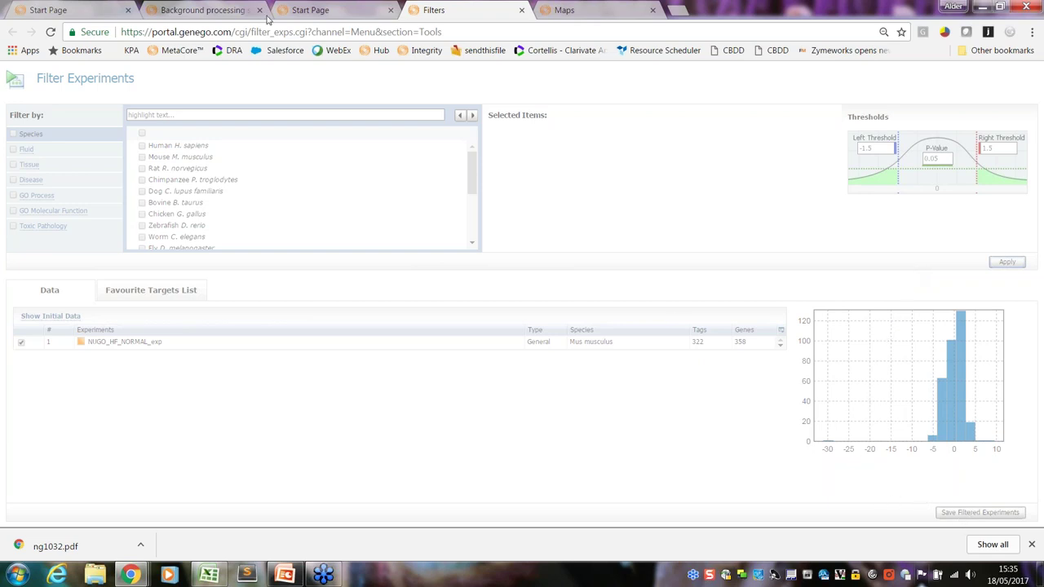
# Refresh the data manager's experiment list, then return to the Filter Experiments page
pyautogui.click(350, 10)
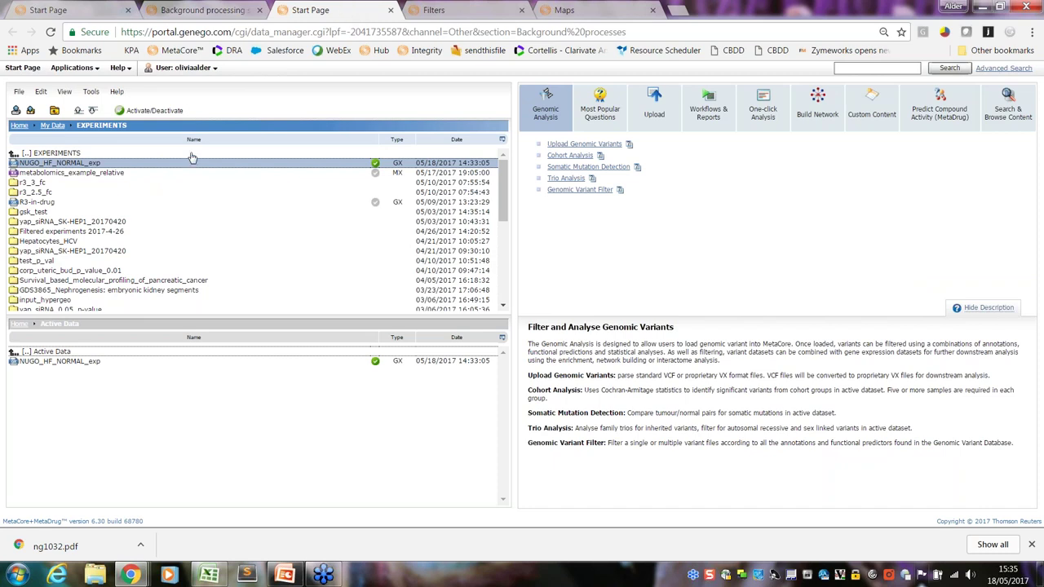
pyautogui.click(50, 33)
pyautogui.moveTo(503, 208); pyautogui.dragTo(508, 279)
pyautogui.click(460, 11)
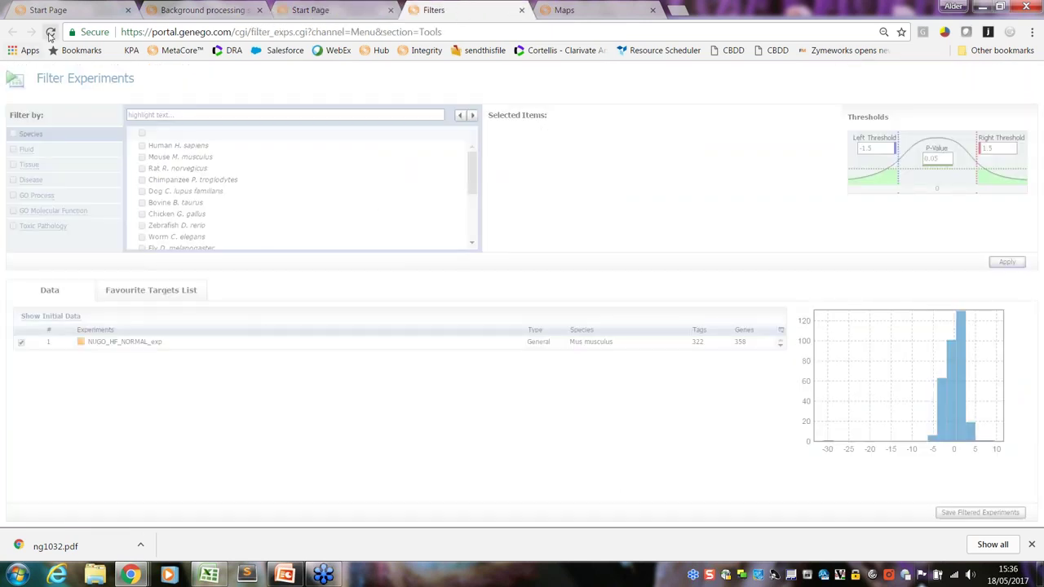
# Reload the Filter Experiments page and reapply the fold-change and p-value thresholds
pyautogui.click(49, 33)
pyautogui.click(50, 33)
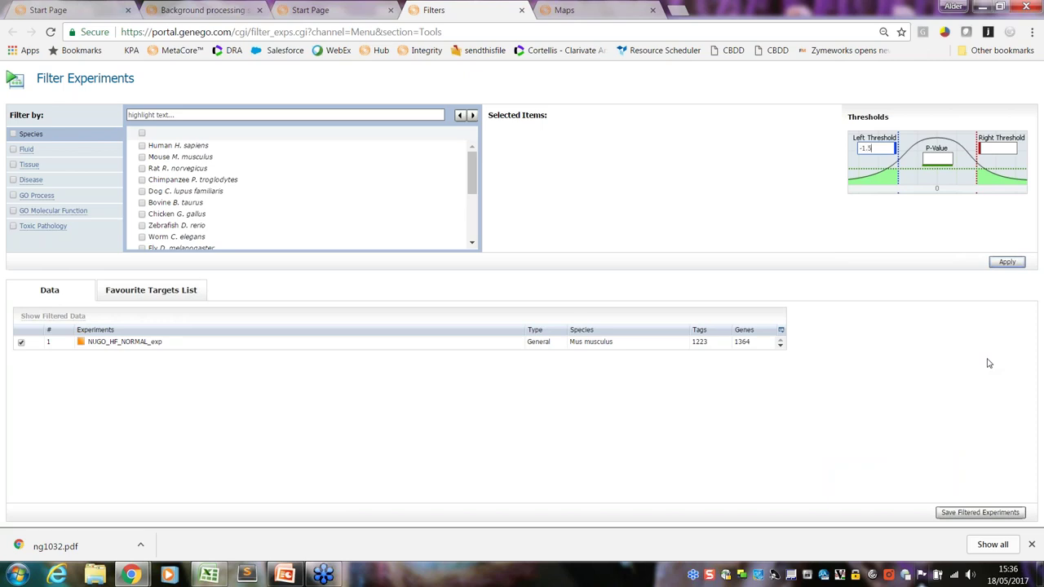
pyautogui.press('Tab')
pyautogui.write('1')
pyautogui.press('Tab')
pyautogui.moveTo(1009, 584)
pyautogui.click(1007, 263)
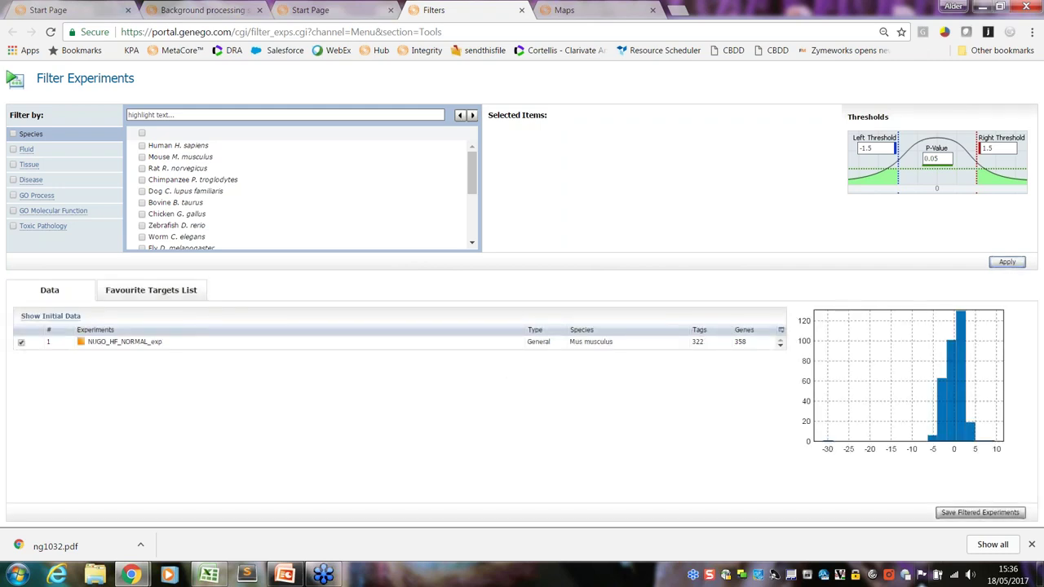
# Save the filtered experiment as NUGO_HF_NORMAL_exp_FF in a new NUGO_DEMO folder
pyautogui.click(983, 513)
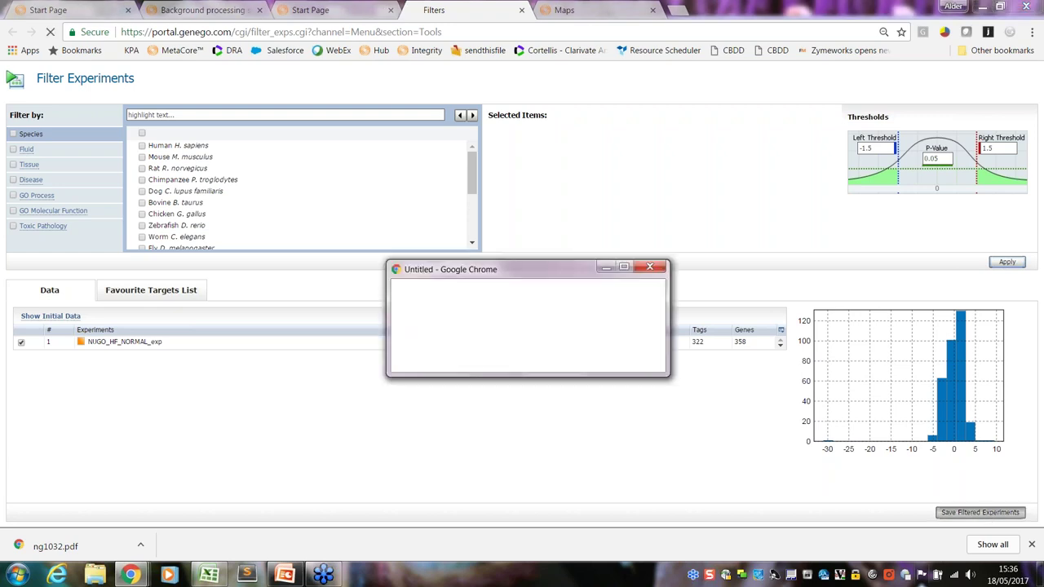
pyautogui.hotkey('ctrl', 'shift', 'Left')
pyautogui.hotkey('ctrl', 'shift', 'Left')
pyautogui.hotkey('ctrl', 'shift', 'Left')
pyautogui.hotkey('ctrl', 'shift', 'Left')
pyautogui.hotkey('ctrl', 'shift', 'Left')
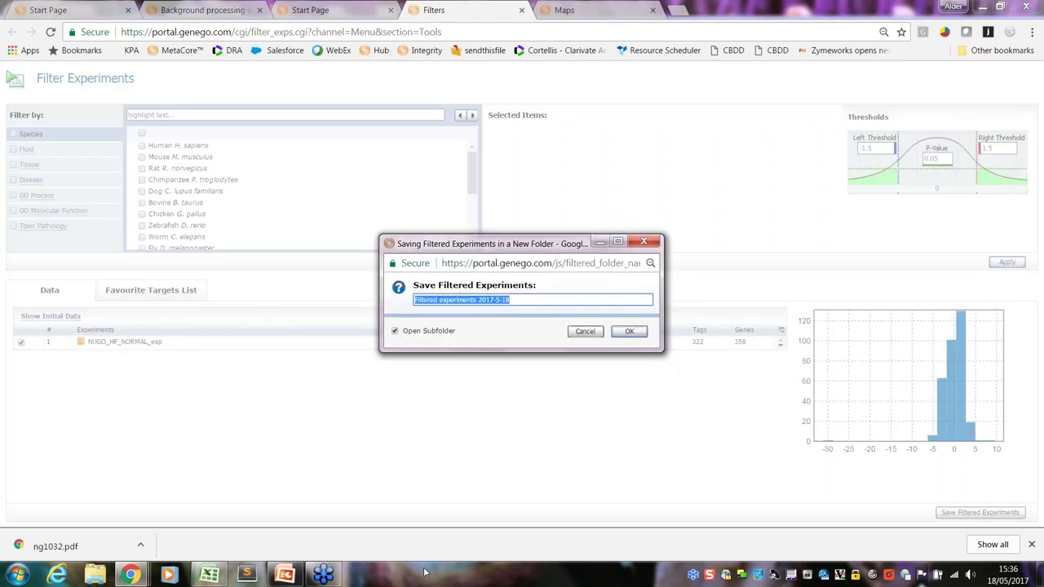
pyautogui.click(576, 300)
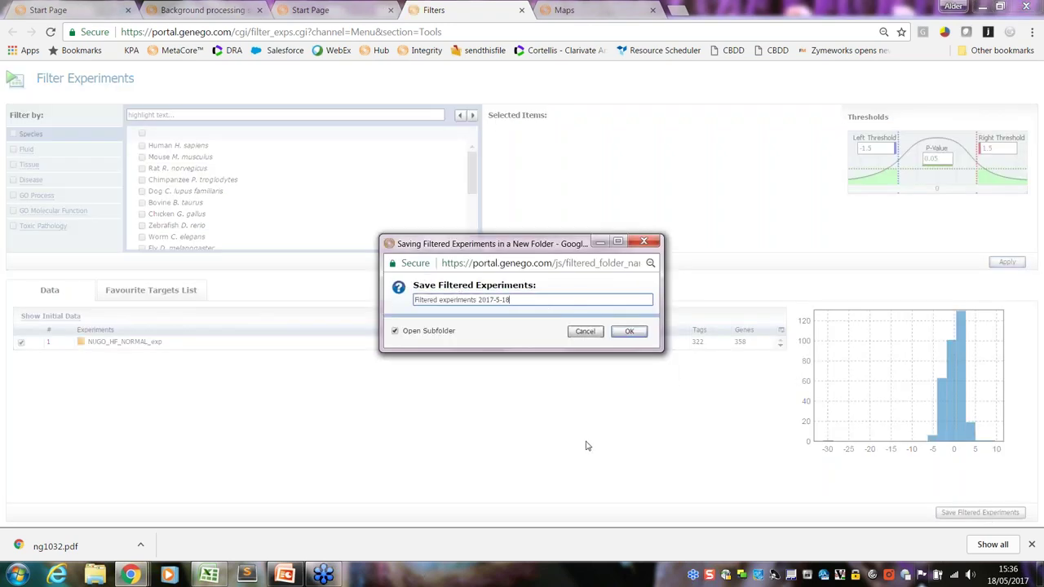
pyautogui.press('BackSpace')
pyautogui.press('BackSpace')
pyautogui.press('BackSpace')
pyautogui.press('BackSpace')
pyautogui.press('BackSpace')
pyautogui.press('BackSpace')
pyautogui.press('BackSpace')
pyautogui.press('BackSpace')
pyautogui.press('BackSpace')
pyautogui.press('BackSpace')
pyautogui.press('BackSpace')
pyautogui.press('BackSpace')
pyautogui.press('BackSpace')
pyautogui.press('BackSpace')
pyautogui.press('BackSpace')
pyautogui.press('BackSpace')
pyautogui.press('BackSpace')
pyautogui.press('BackSpace')
pyautogui.press('BackSpace')
pyautogui.press('BackSpace')
pyautogui.write('NUG')
pyautogui.click(630, 331)
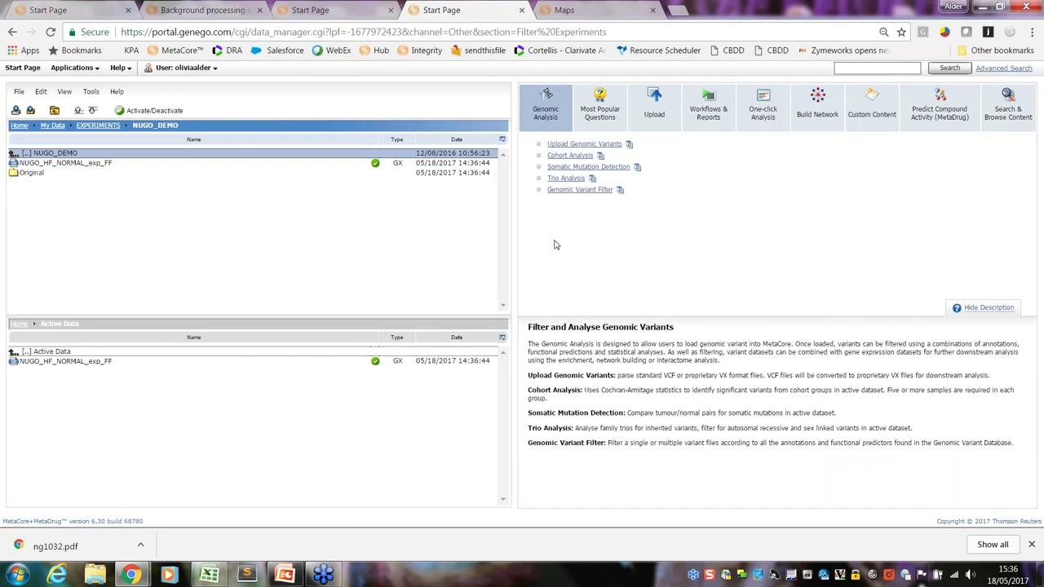
pyautogui.click(113, 167)
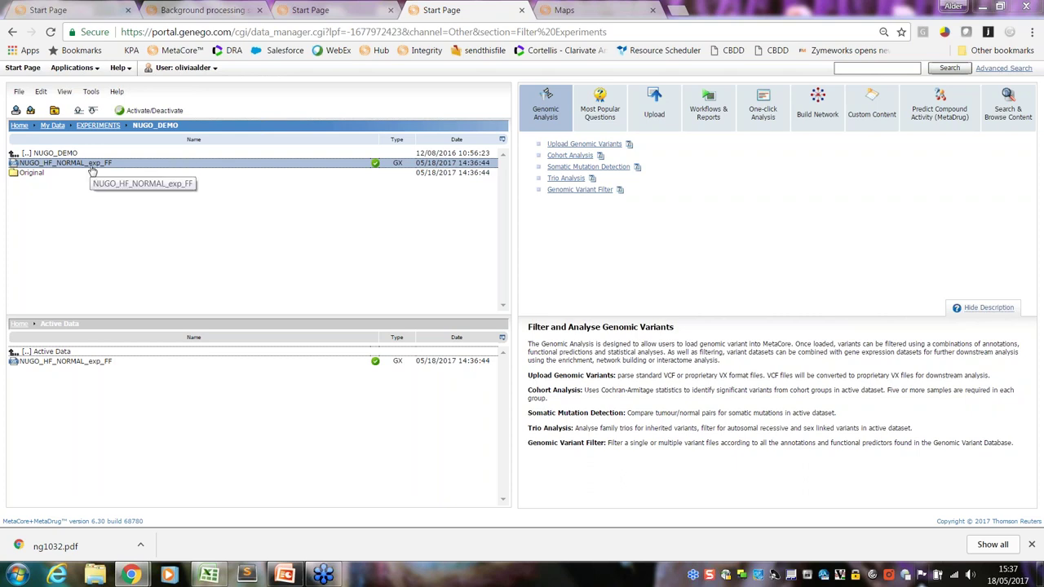
pyautogui.doubleClick(36, 173)
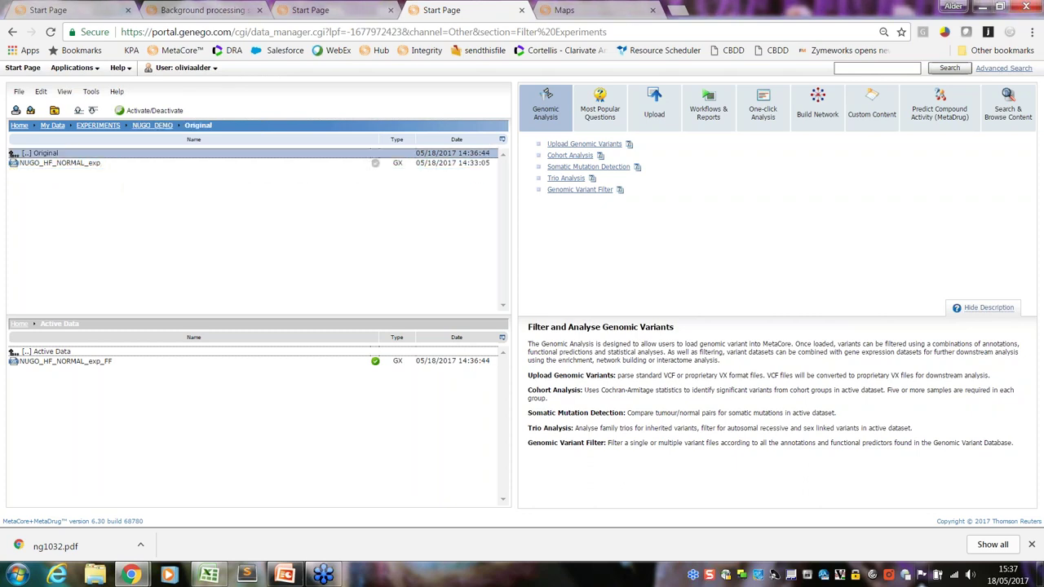
pyautogui.click(152, 125)
pyautogui.click(100, 166)
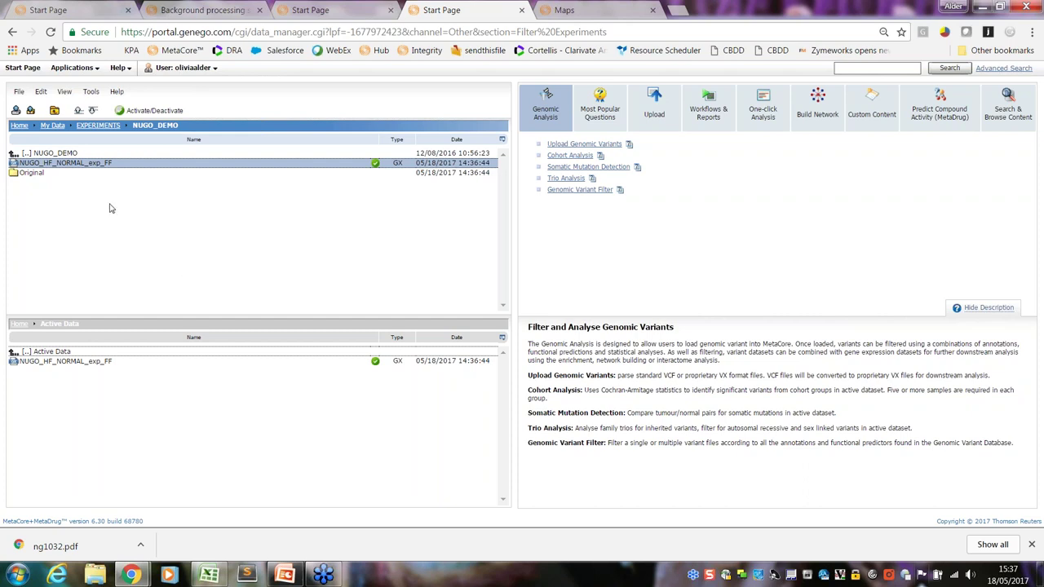
# Choose Affy / MOE430A as the background list in Set Threshold and Background List
pyautogui.click(91, 96)
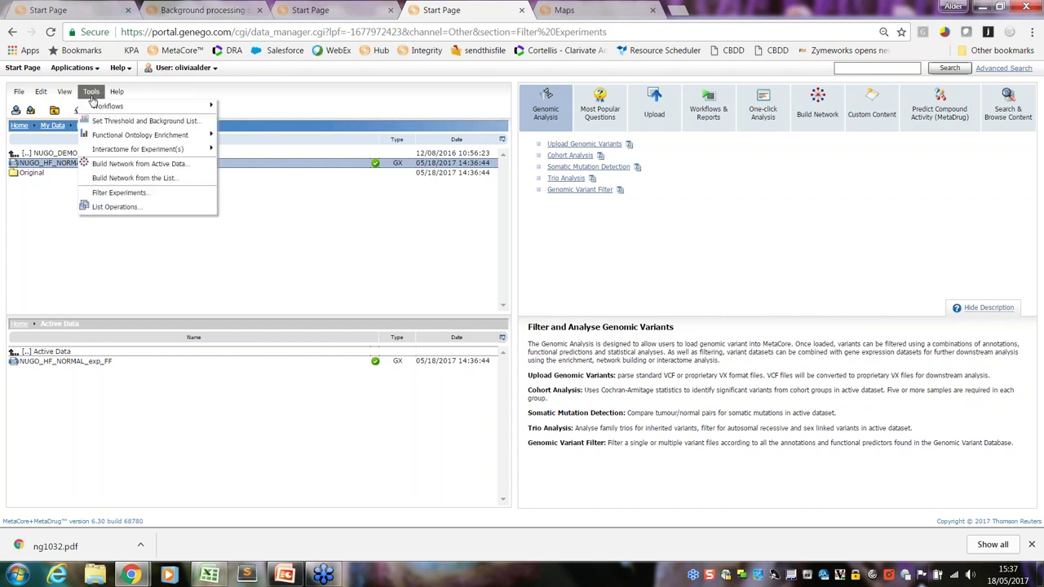
pyautogui.click(117, 124)
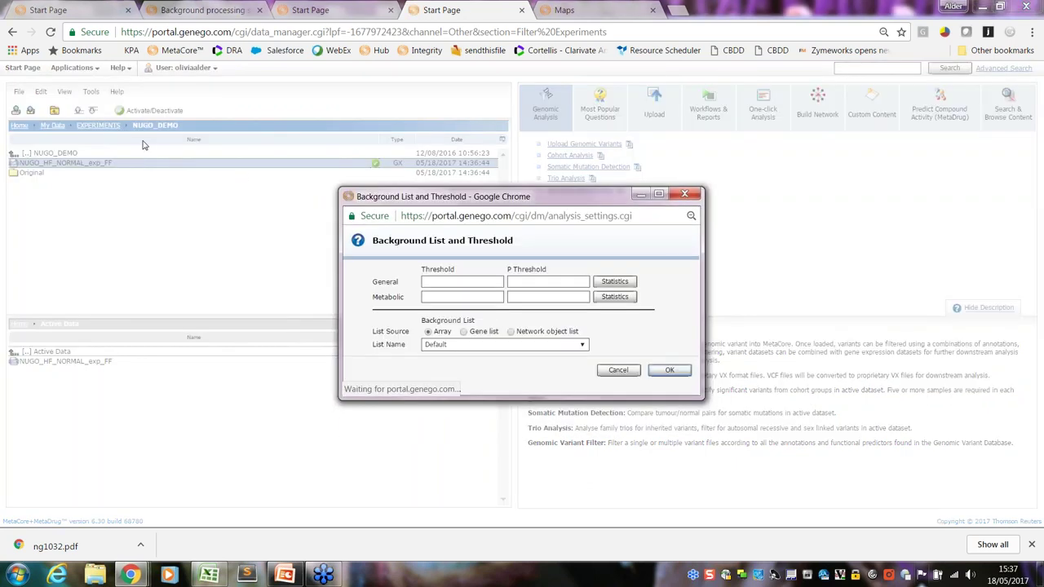
pyautogui.moveTo(376, 198); pyautogui.dragTo(355, 207)
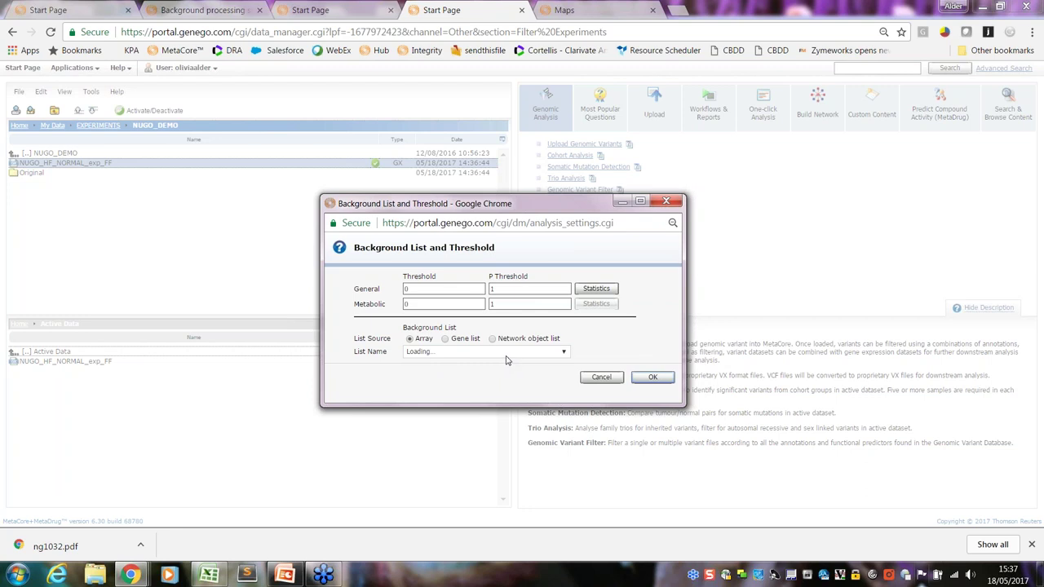
pyautogui.click(565, 356)
pyautogui.moveTo(653, 378); pyautogui.dragTo(651, 394)
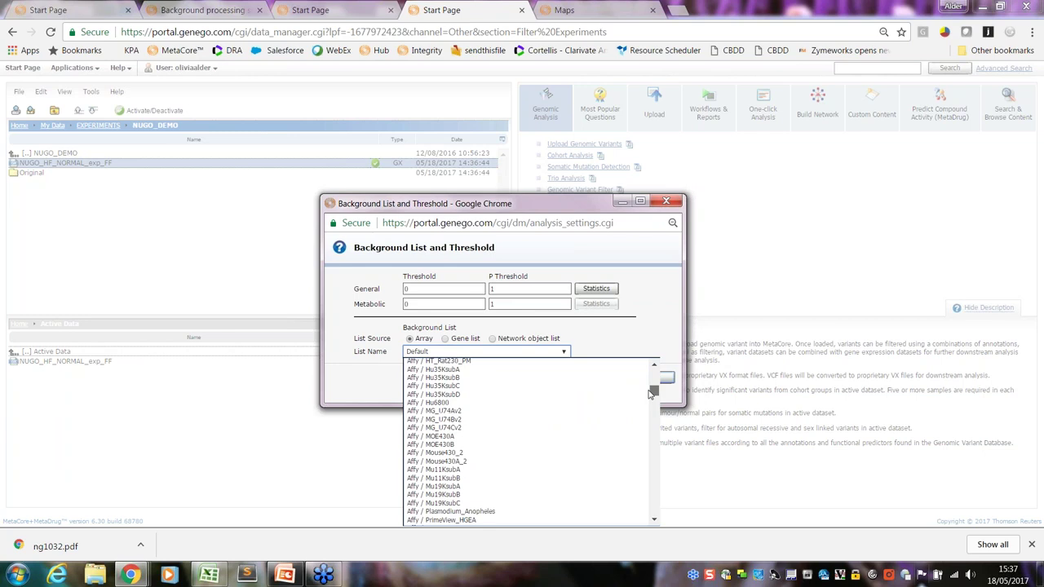
pyautogui.moveTo(650, 393)
pyautogui.mouseDown()
pyautogui.moveTo(645, 415)
pyautogui.moveTo(634, 388)
pyautogui.mouseUp()
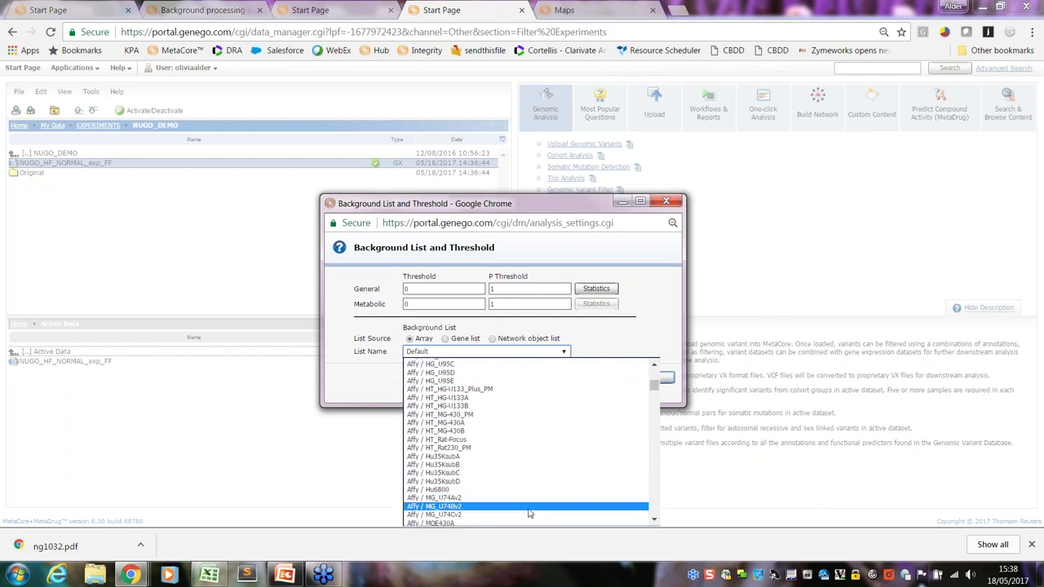
pyautogui.moveTo(654, 390)
pyautogui.mouseDown()
pyautogui.moveTo(654, 377)
pyautogui.moveTo(659, 398)
pyautogui.mouseUp()
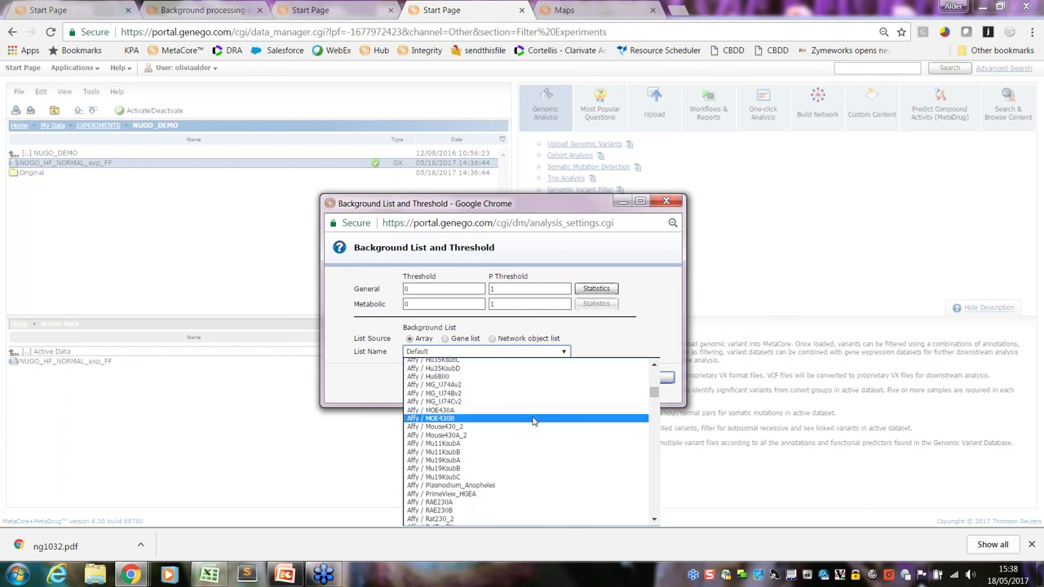
pyautogui.press('Escape')
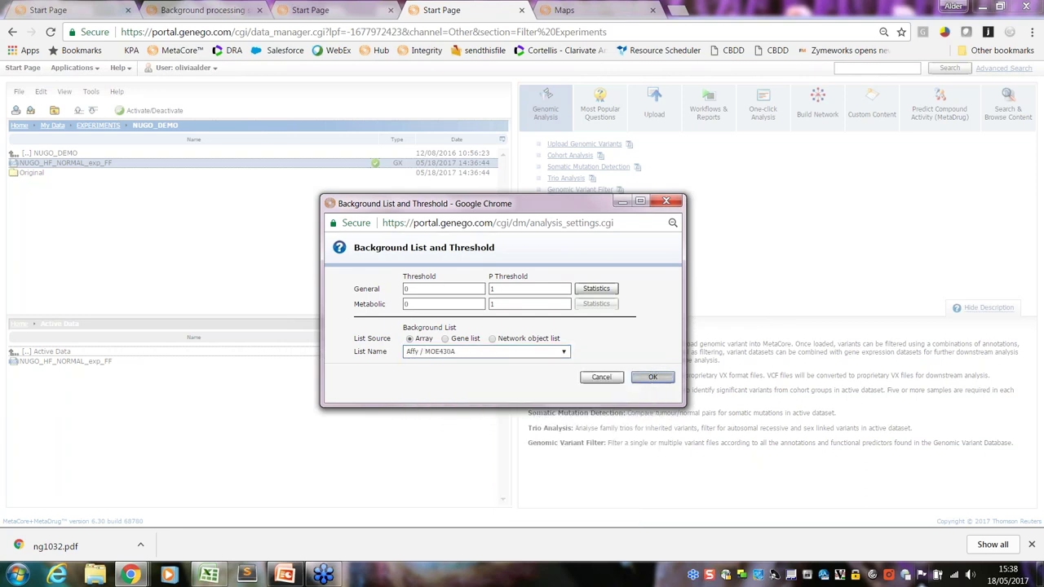
pyautogui.click(649, 378)
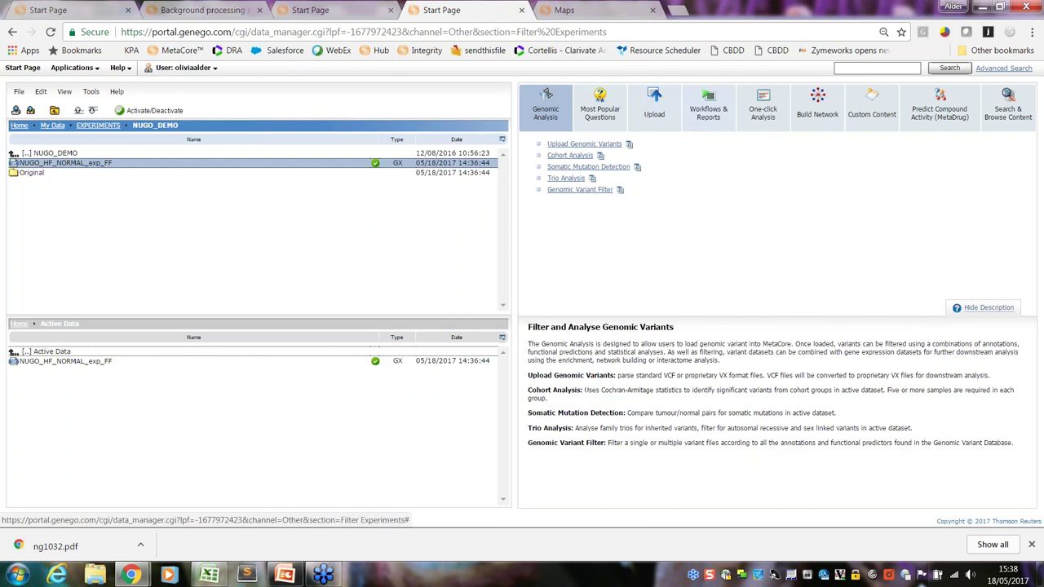
# Launch the Enrichment Analysis Workflow using the active NUGO_HF_NORMAL_exp_FF experiment
pyautogui.click(708, 106)
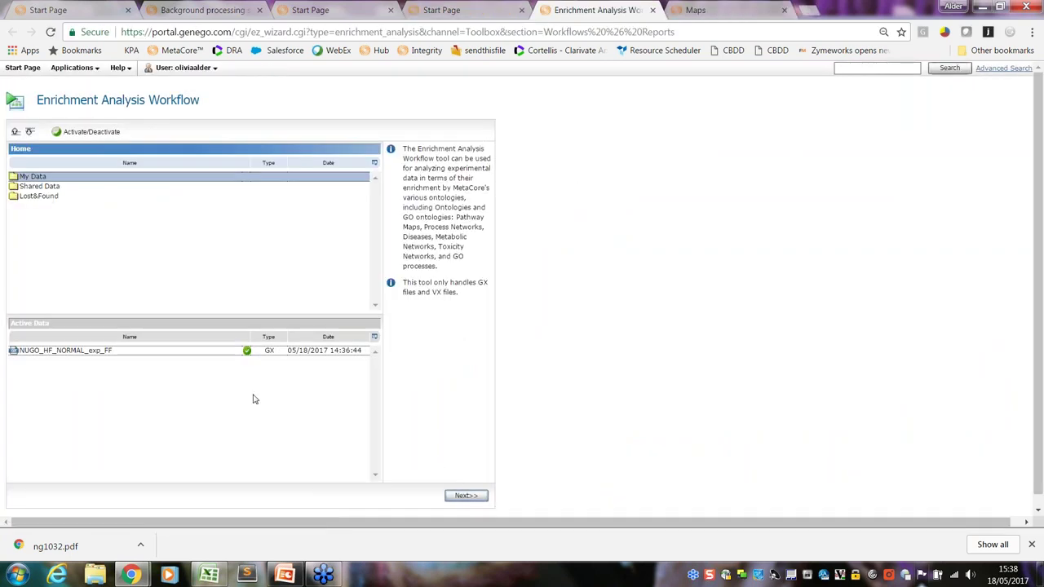
pyautogui.click(466, 496)
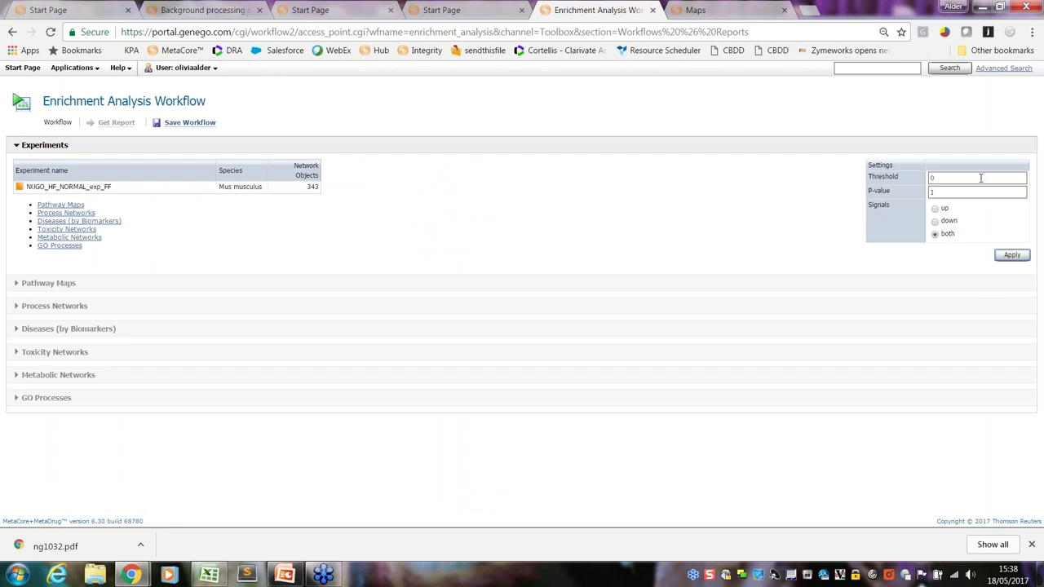
# Run enrichment with threshold 0 and p-value 1, then scroll through the ranked result categories
pyautogui.click(1010, 257)
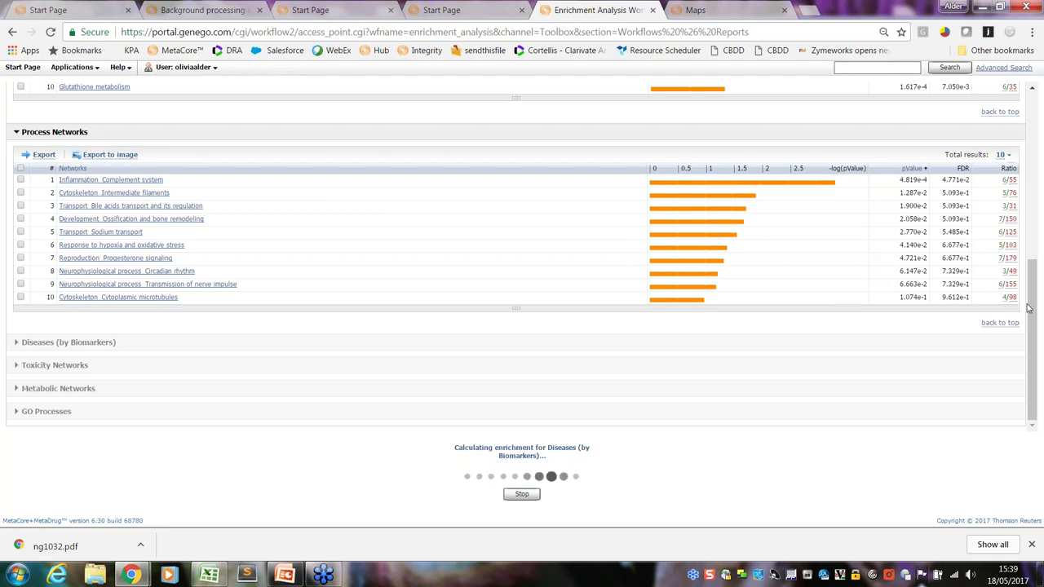
pyautogui.moveTo(1040, 292); pyautogui.dragTo(1042, 185)
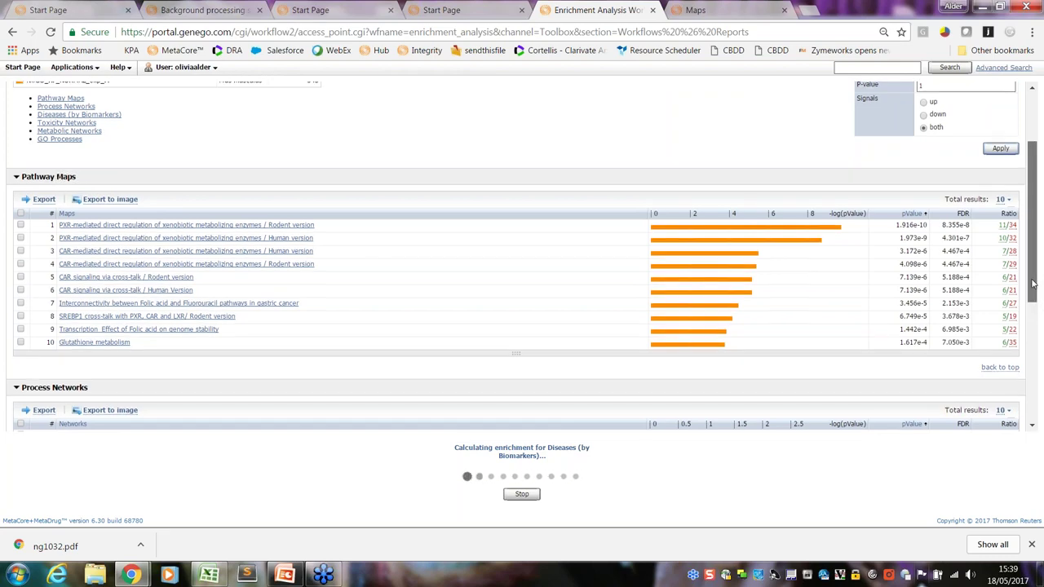
pyautogui.scroll(-1, 1032, 319)
pyautogui.scroll(-3, 1034, 361)
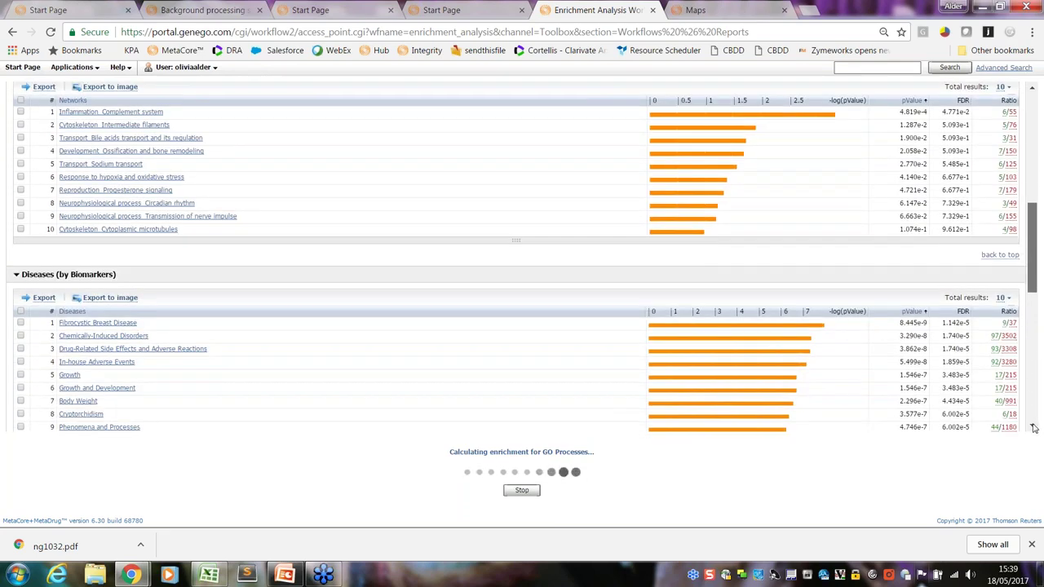
pyautogui.scroll(-2, 1032, 432)
pyautogui.scroll(6, 1037, 456)
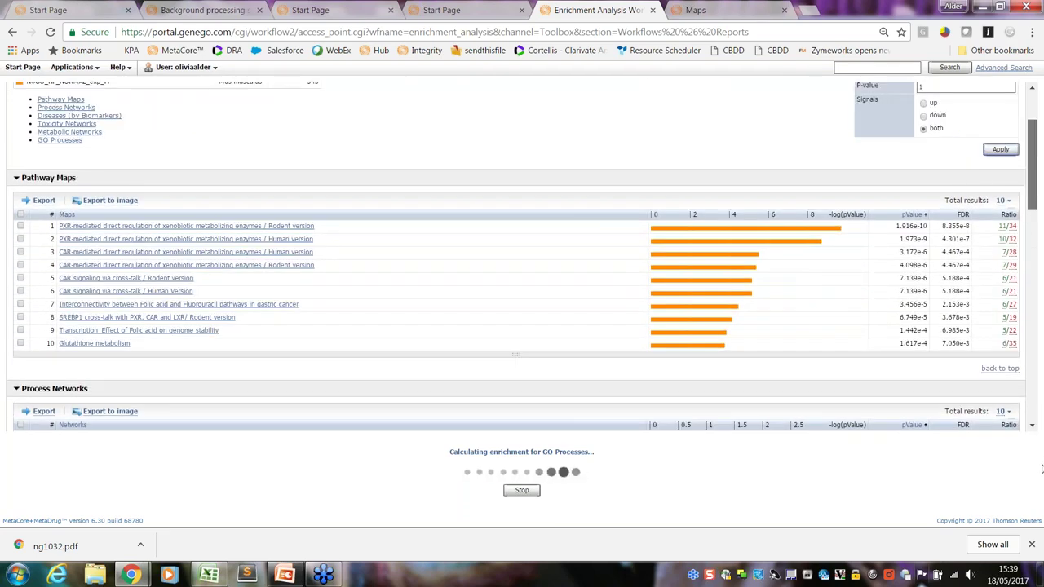
pyautogui.scroll(-5, 1039, 461)
pyautogui.scroll(-3, 1040, 408)
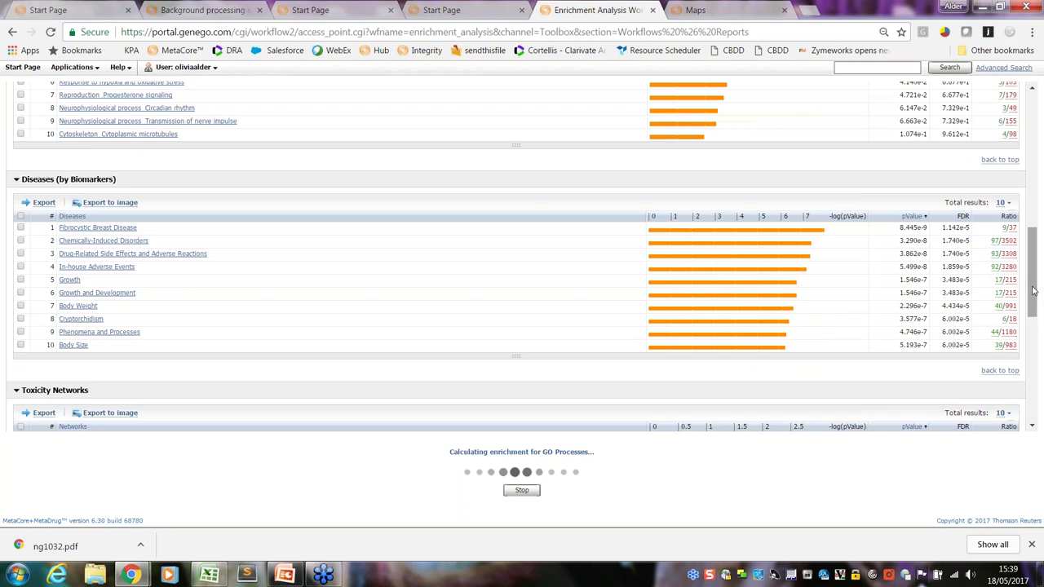
pyautogui.scroll(-3, 1040, 359)
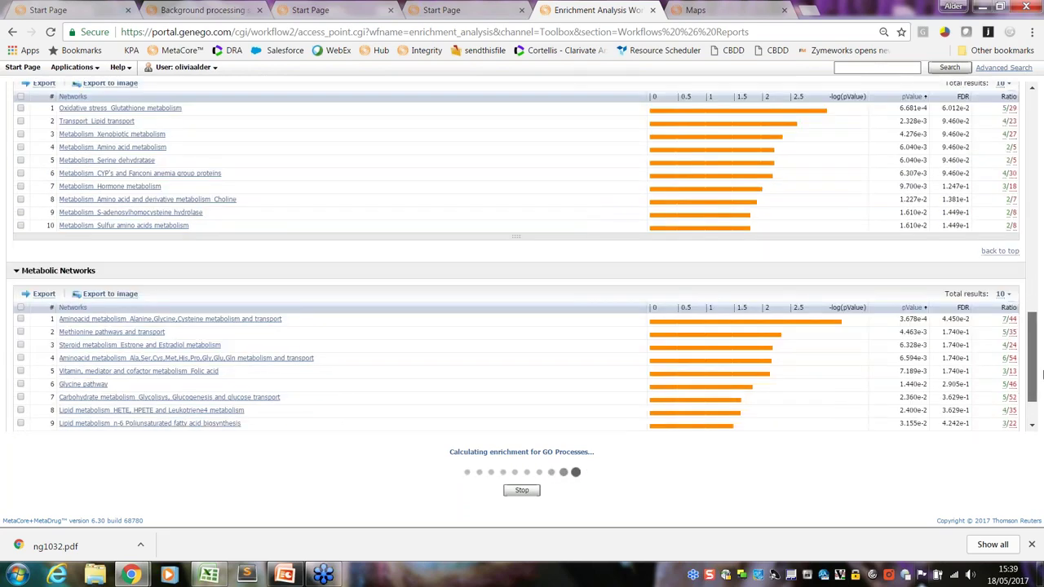
pyautogui.scroll(2, 1040, 375)
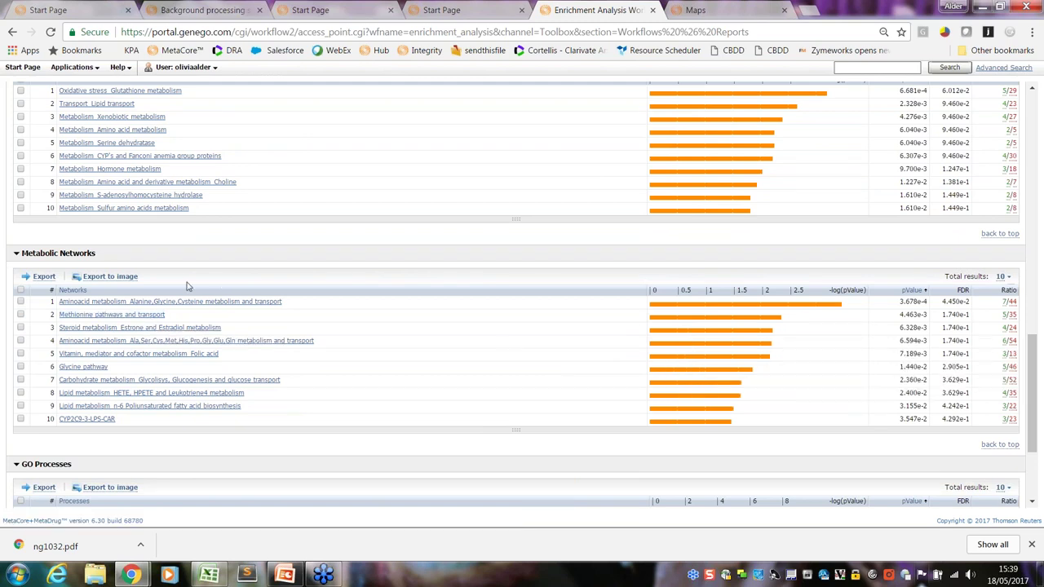
pyautogui.click(144, 321)
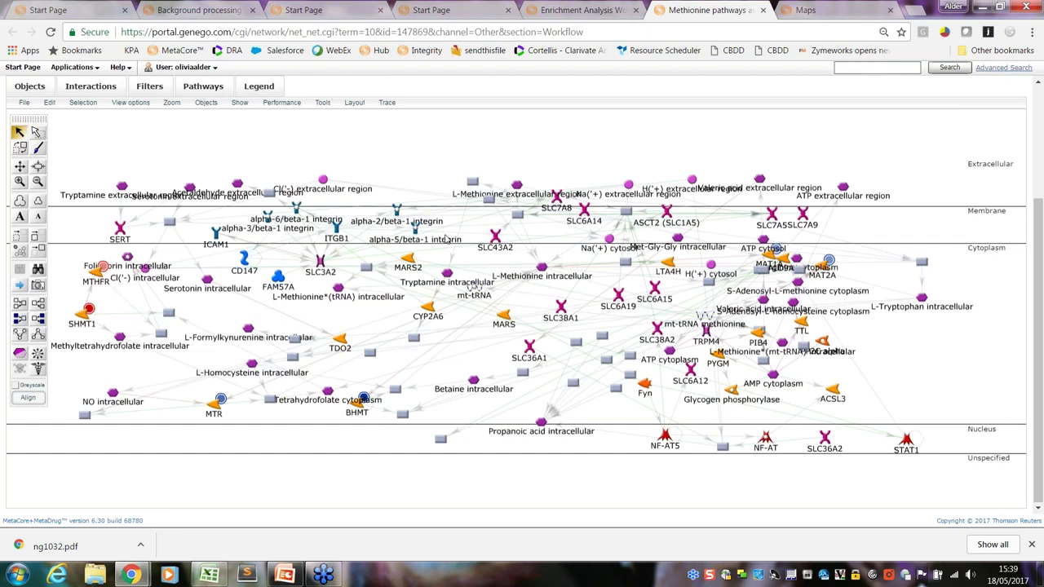
pyautogui.moveTo(832, 274); pyautogui.dragTo(856, 275)
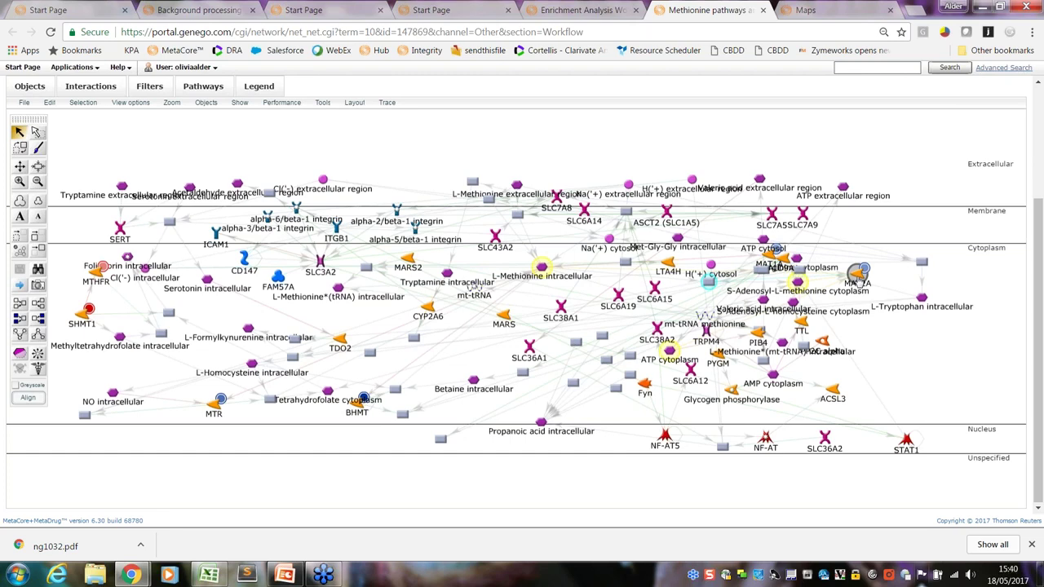
pyautogui.moveTo(856, 275); pyautogui.dragTo(858, 275)
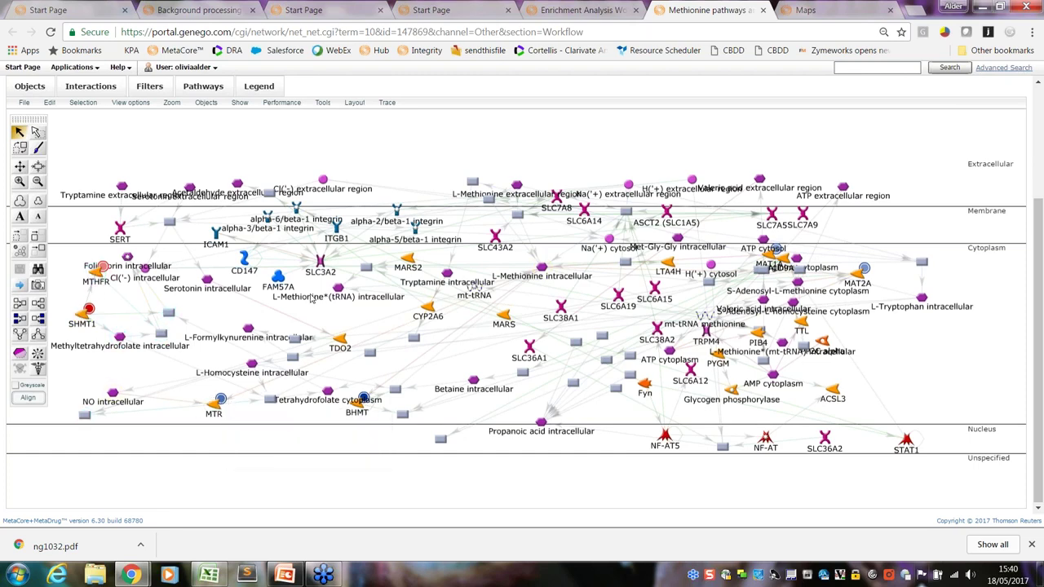
pyautogui.moveTo(321, 260); pyautogui.dragTo(311, 243)
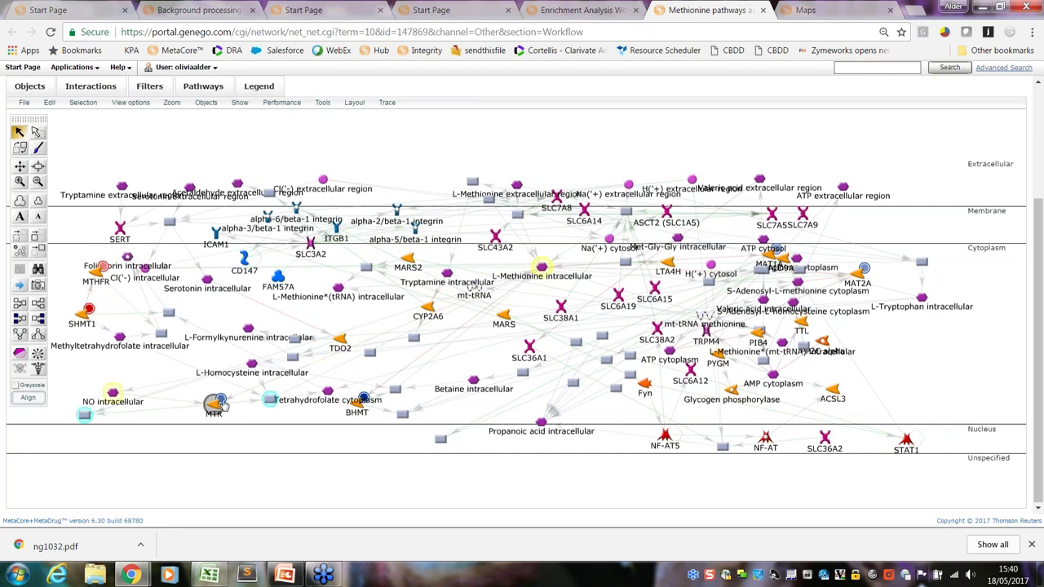
pyautogui.moveTo(863, 267); pyautogui.dragTo(881, 279)
pyautogui.moveTo(773, 253); pyautogui.dragTo(895, 282)
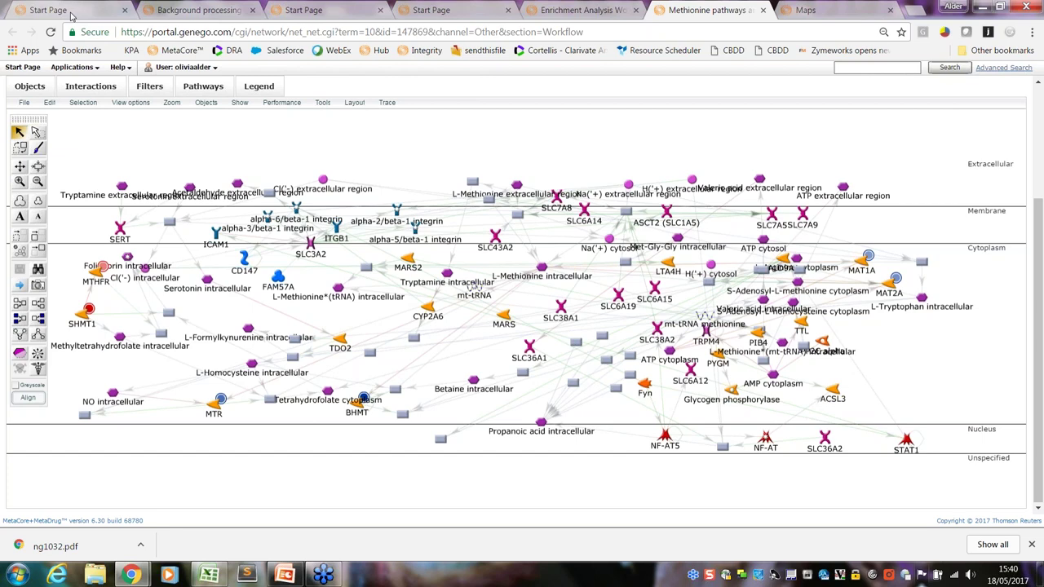
# Activate the metabolomics_example_relative experiment from the data manager pages
pyautogui.click(70, 14)
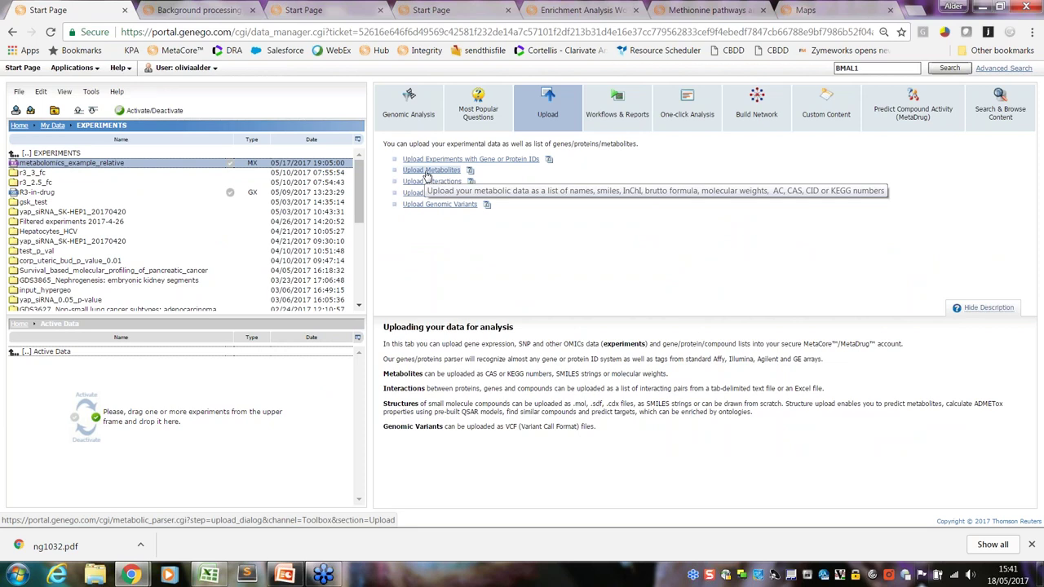
pyautogui.click(429, 173)
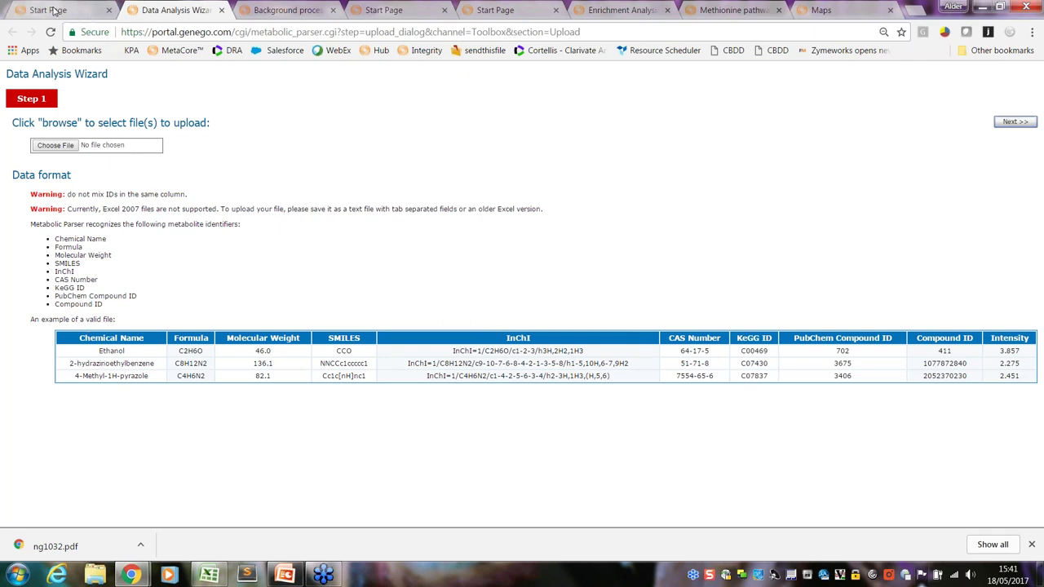
pyautogui.click(53, 11)
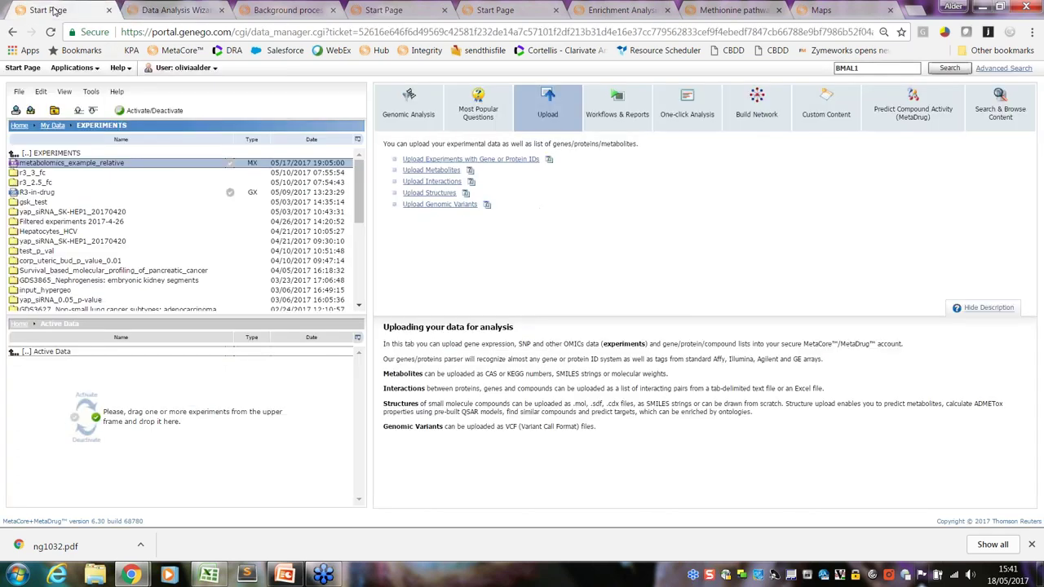
pyautogui.click(230, 165)
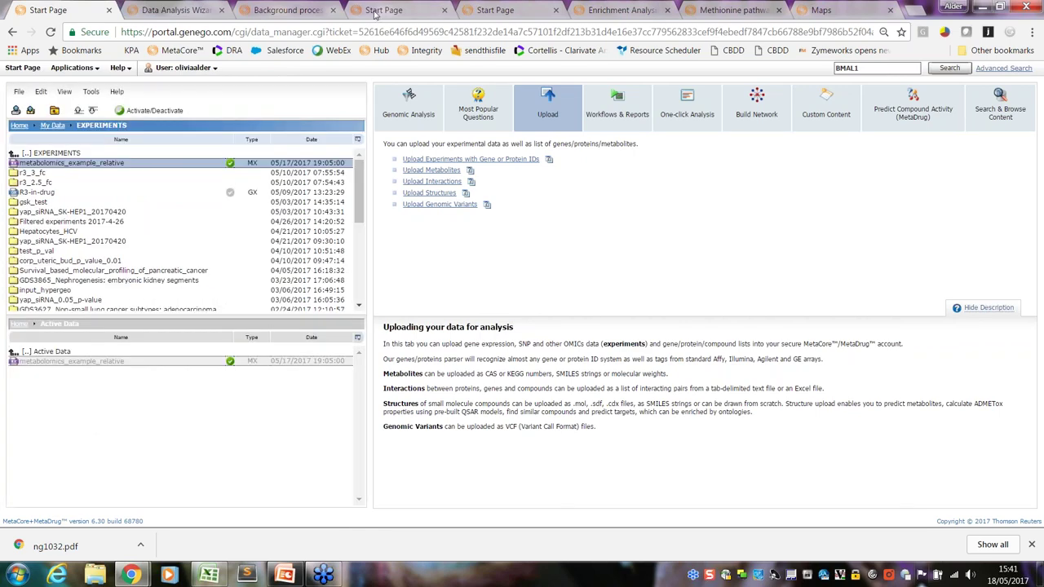
pyautogui.click(375, 11)
pyautogui.click(374, 174)
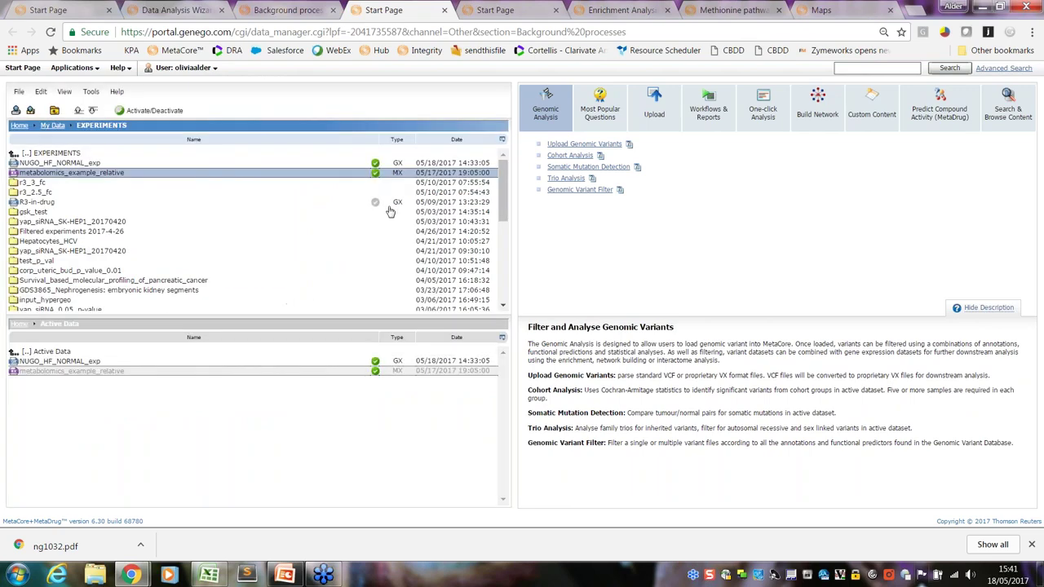
pyautogui.click(492, 17)
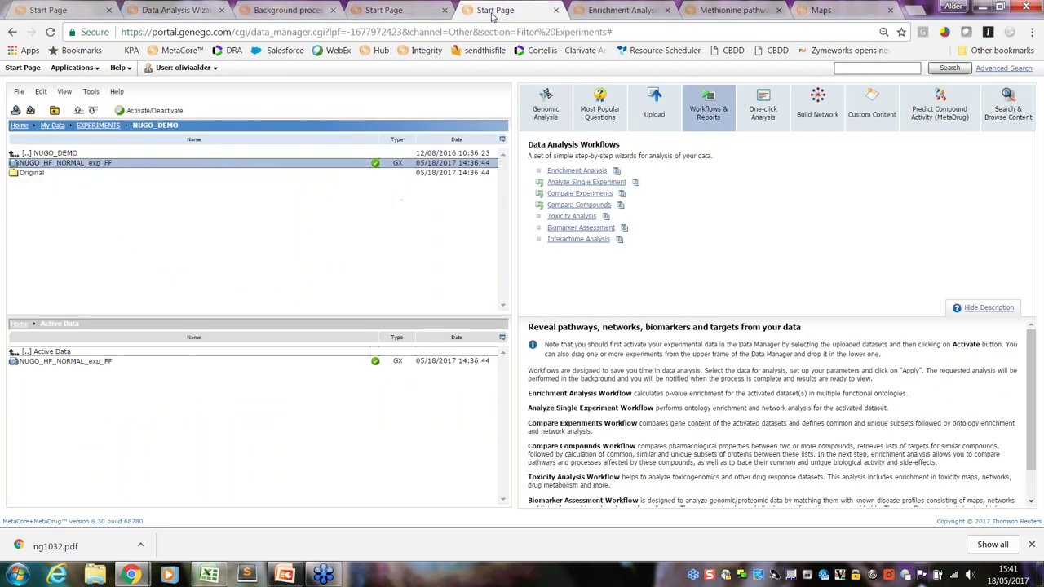
# Close the extra Start Page and reload the Methionine pathways network map
pyautogui.click(555, 11)
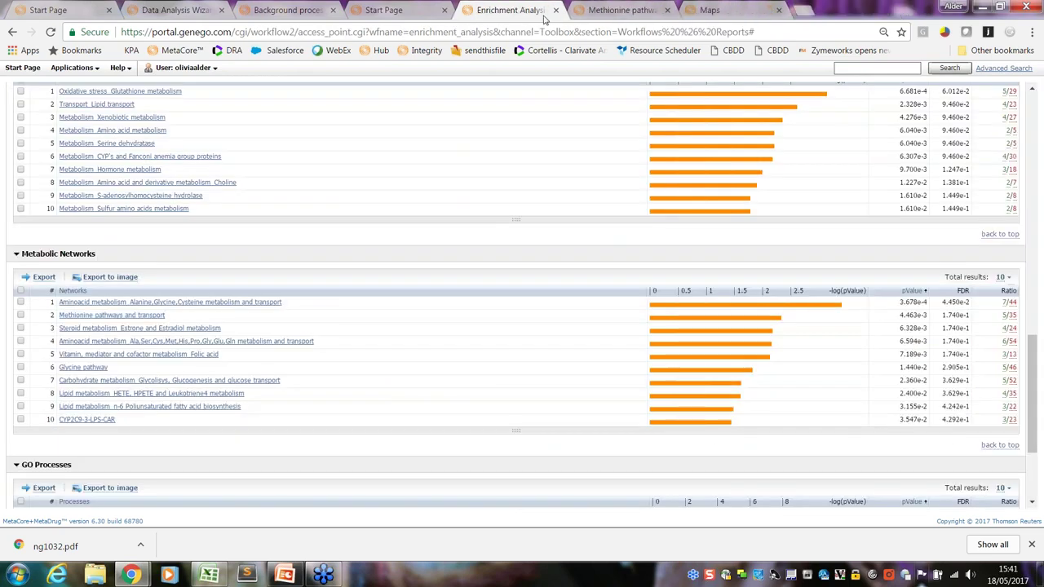
pyautogui.scroll(5, 1031, 391)
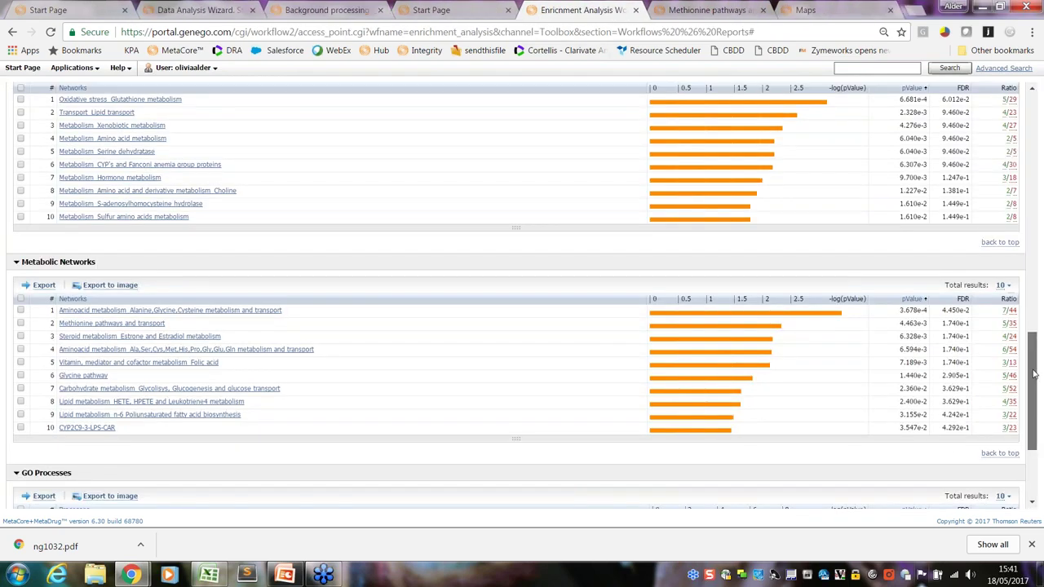
pyautogui.click(687, 17)
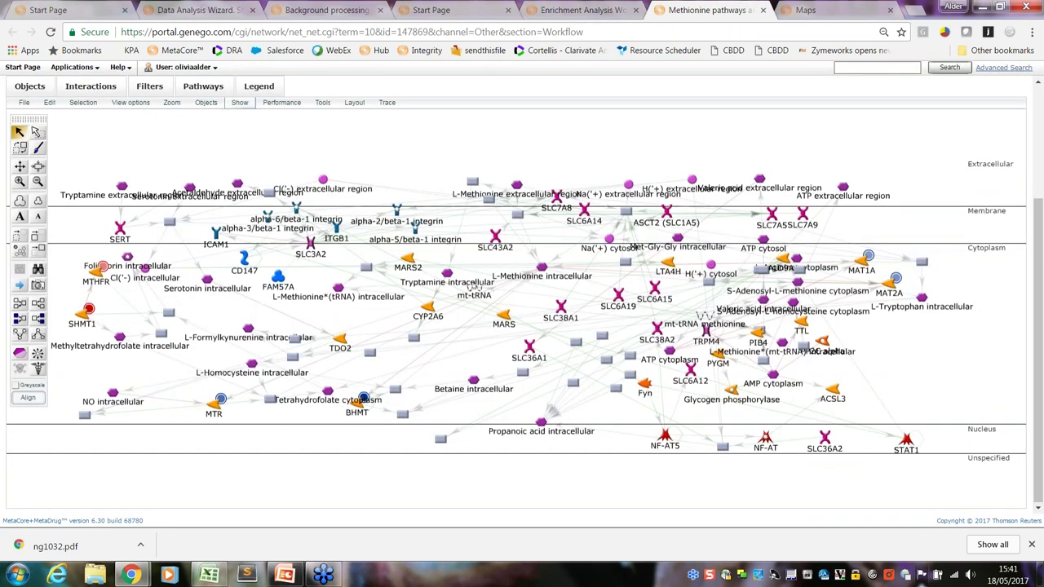
pyautogui.click(50, 32)
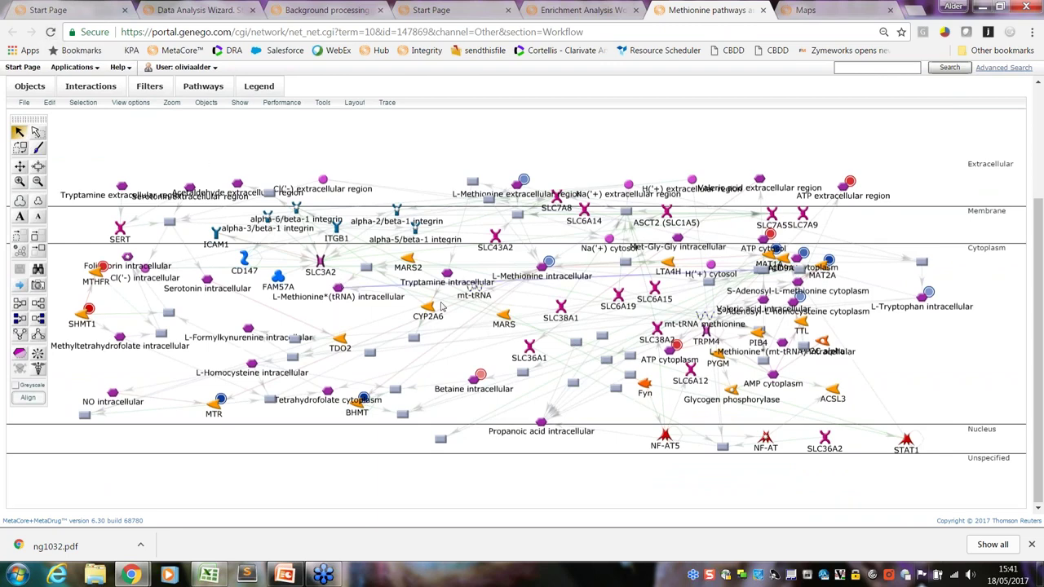
# Nudge the L-Methionine intracellular, ATP extracellular region and L-Tryptophan intracellular nodes into new positions
pyautogui.moveTo(547, 277); pyautogui.dragTo(550, 285)
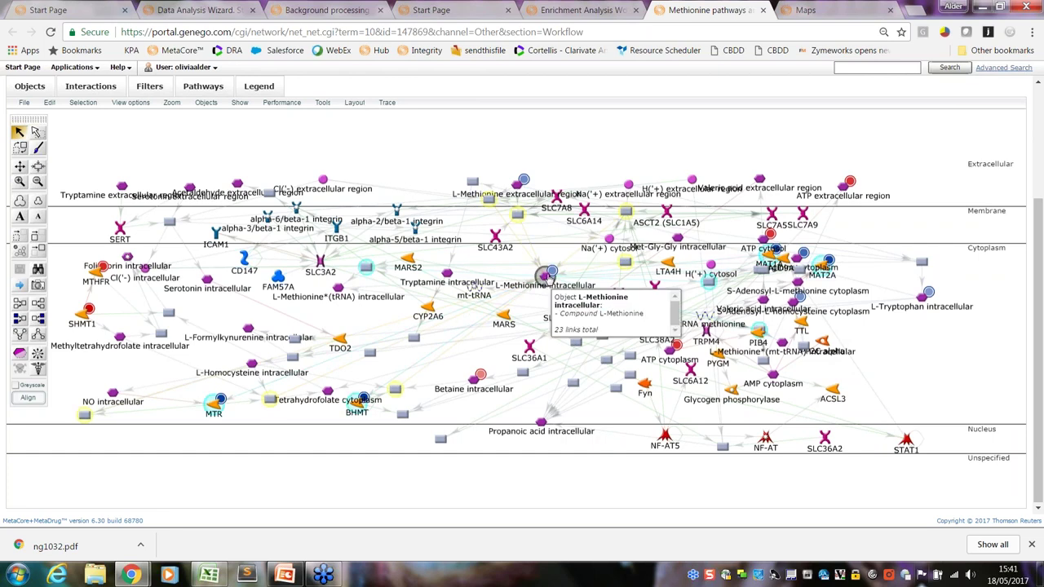
pyautogui.moveTo(547, 278)
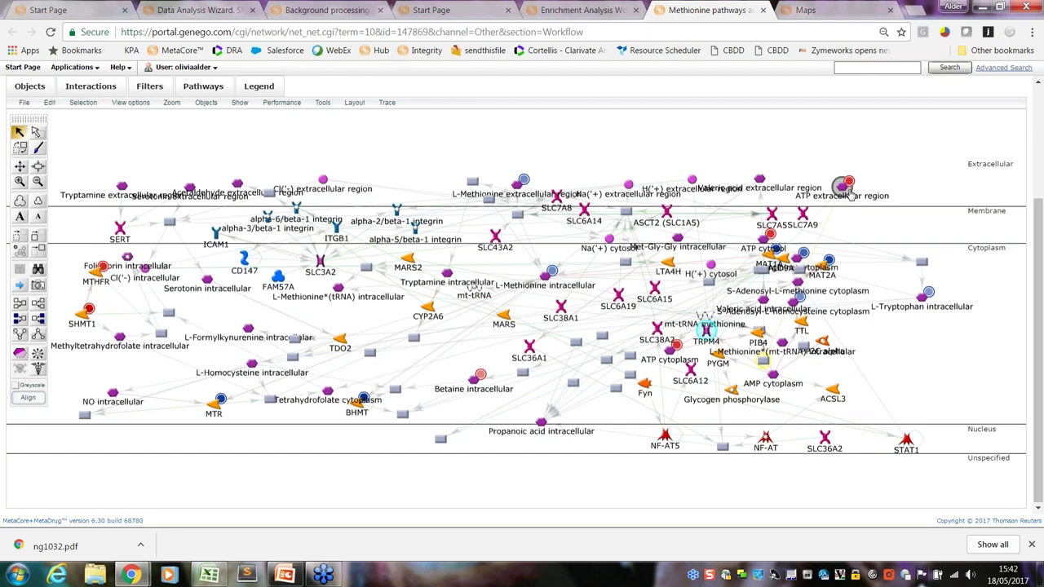
pyautogui.moveTo(849, 182); pyautogui.dragTo(863, 182)
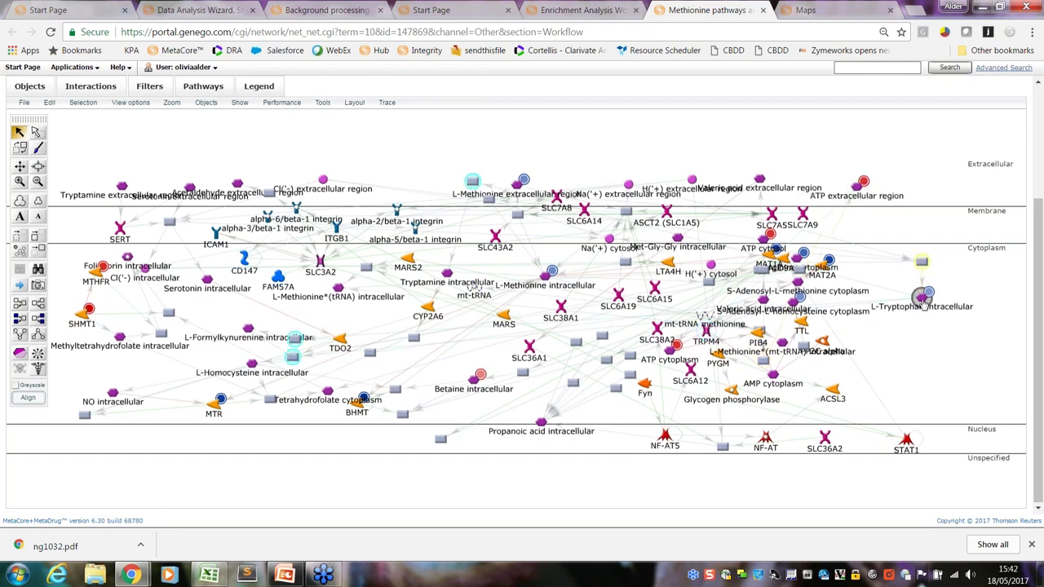
pyautogui.moveTo(930, 307); pyautogui.dragTo(951, 309)
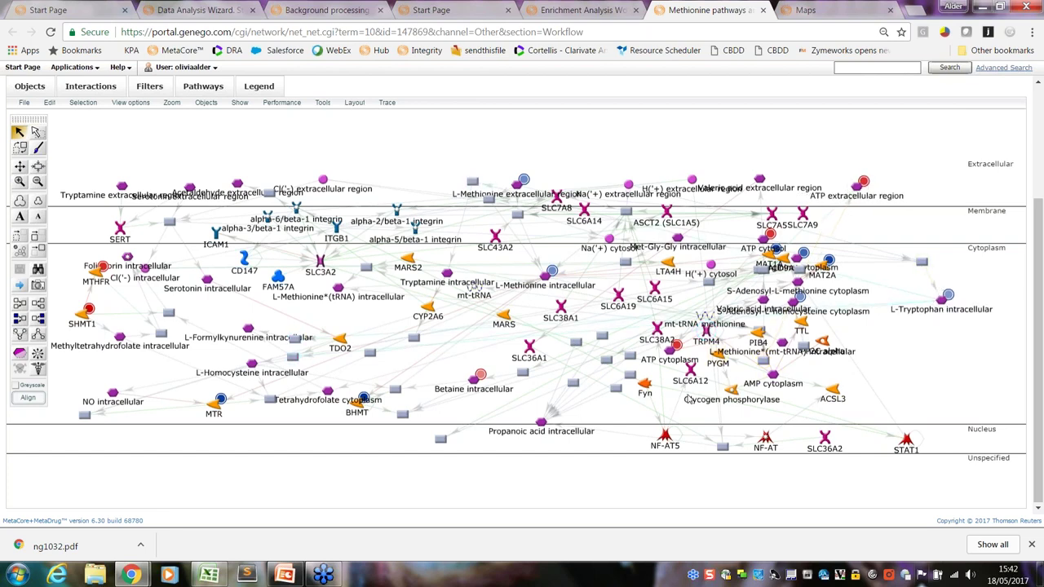
# Select every object downstream of the L-Methionine intracellular node and check MAT2A's details
pyautogui.rightClick(544, 277)
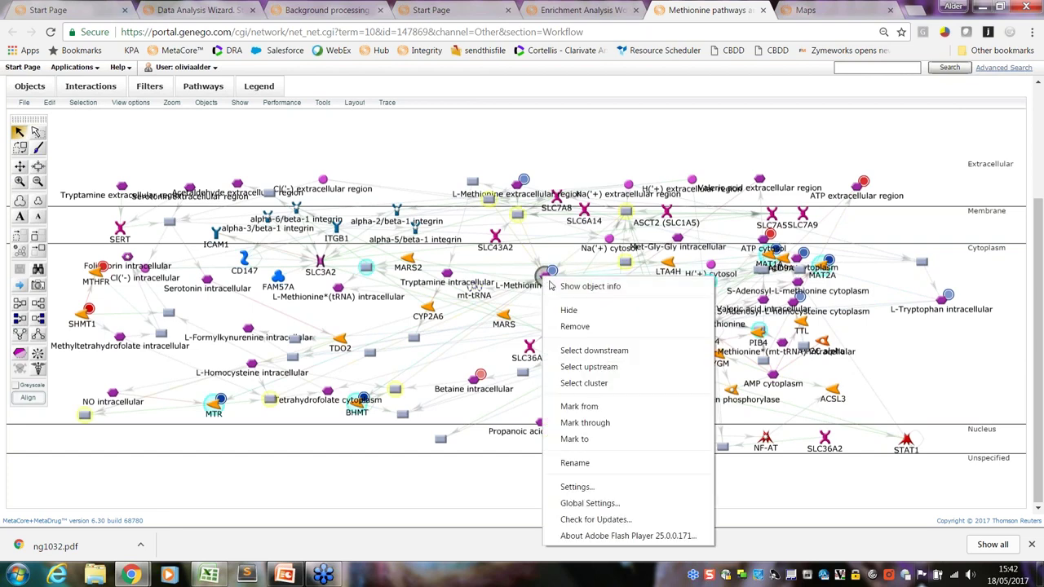
pyautogui.click(583, 356)
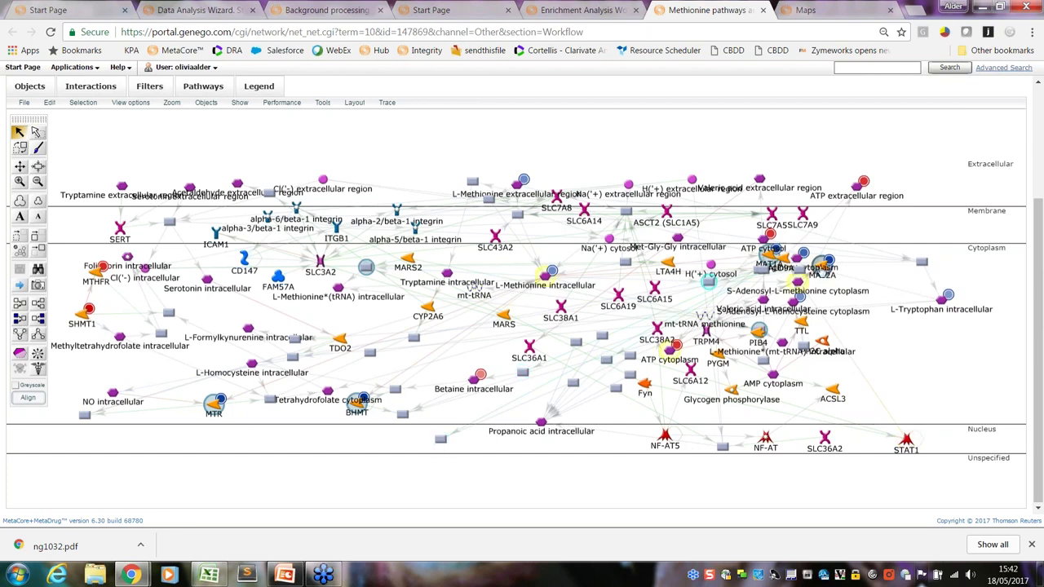
pyautogui.moveTo(822, 265)
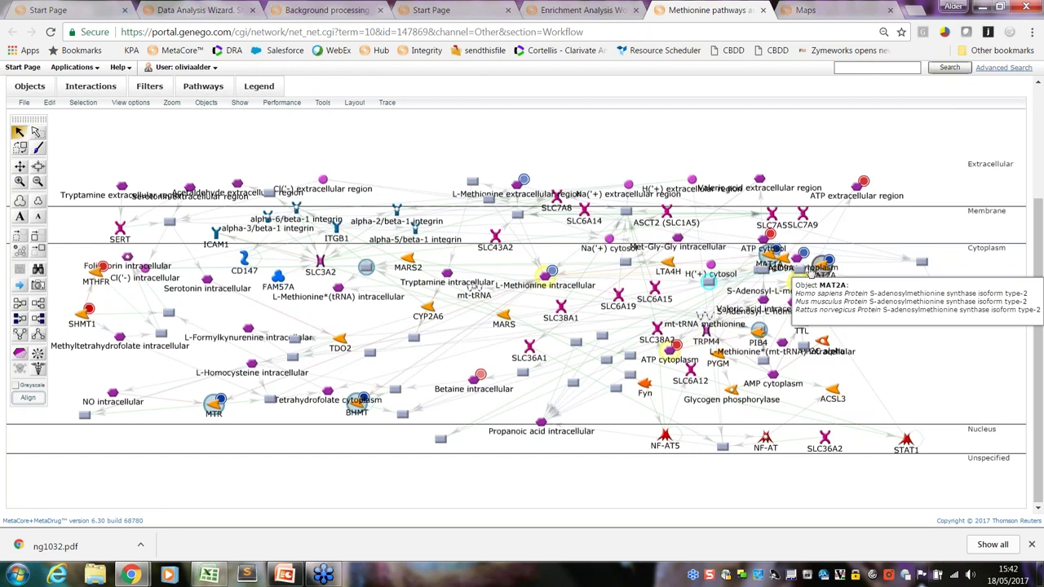
# Back in the enrichment results, list the 5/35 matched objects for Methionine pathways and transport
pyautogui.click(584, 10)
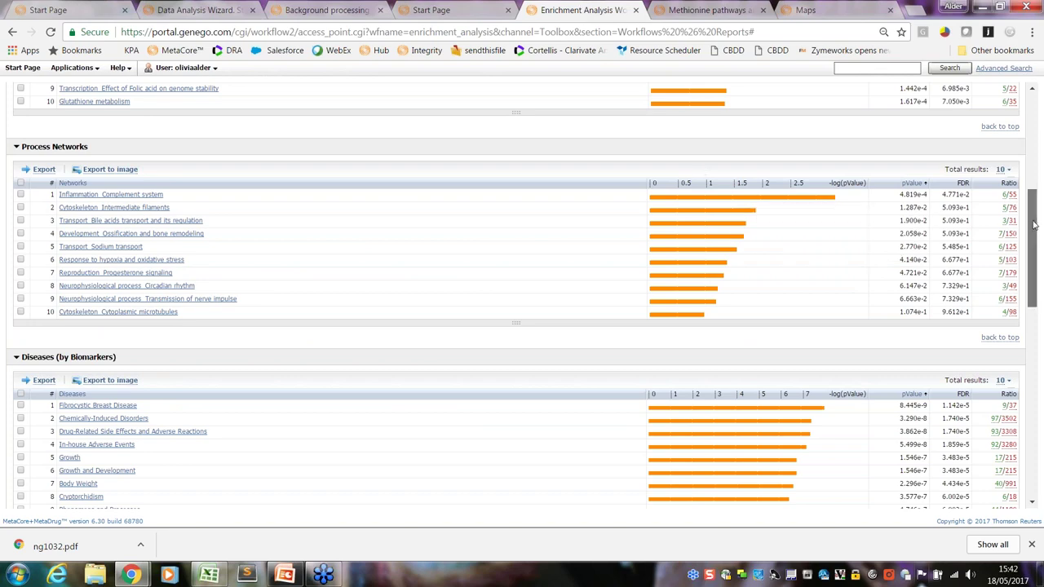
pyautogui.moveTo(1034, 230); pyautogui.dragTo(1029, 419)
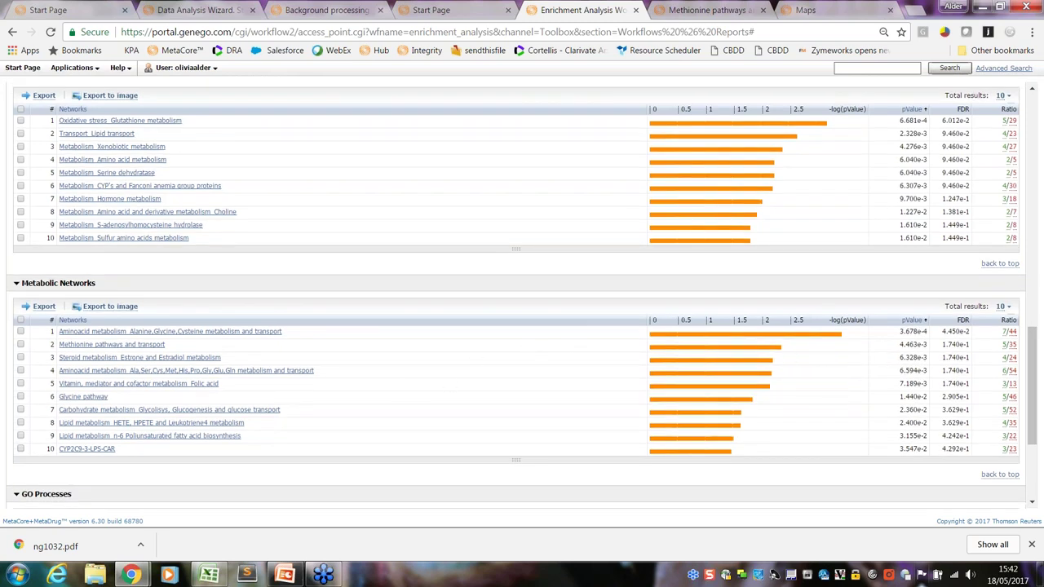
pyautogui.click(1006, 344)
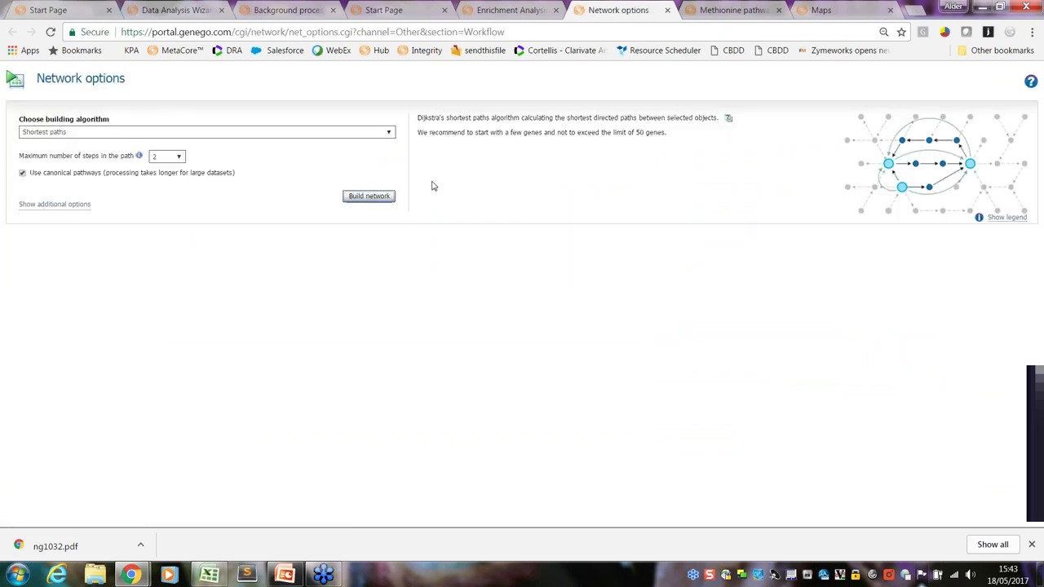
# Build a network with the Expand by one interaction algorithm in both directions
pyautogui.click(389, 133)
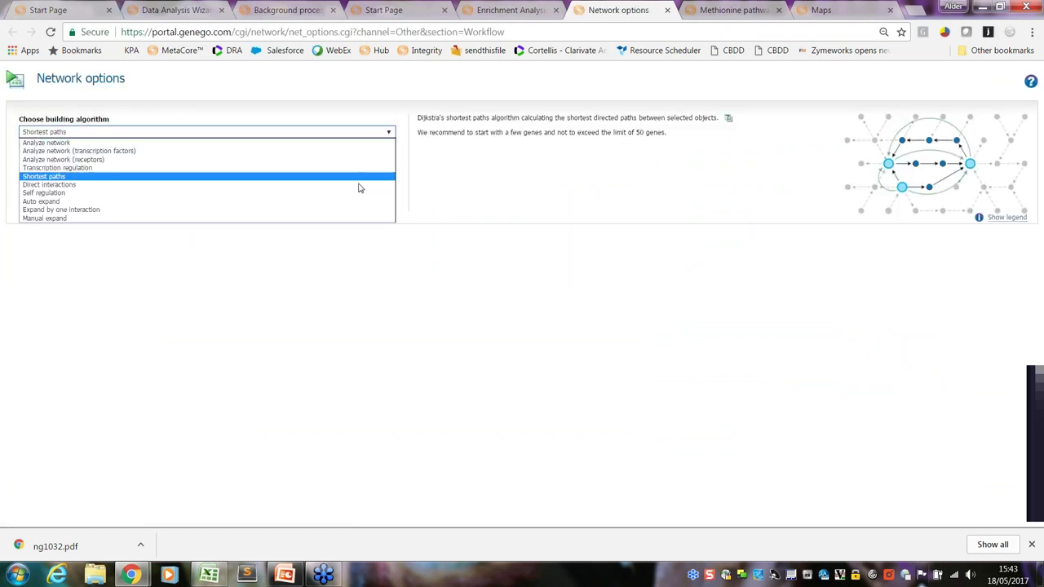
pyautogui.click(353, 210)
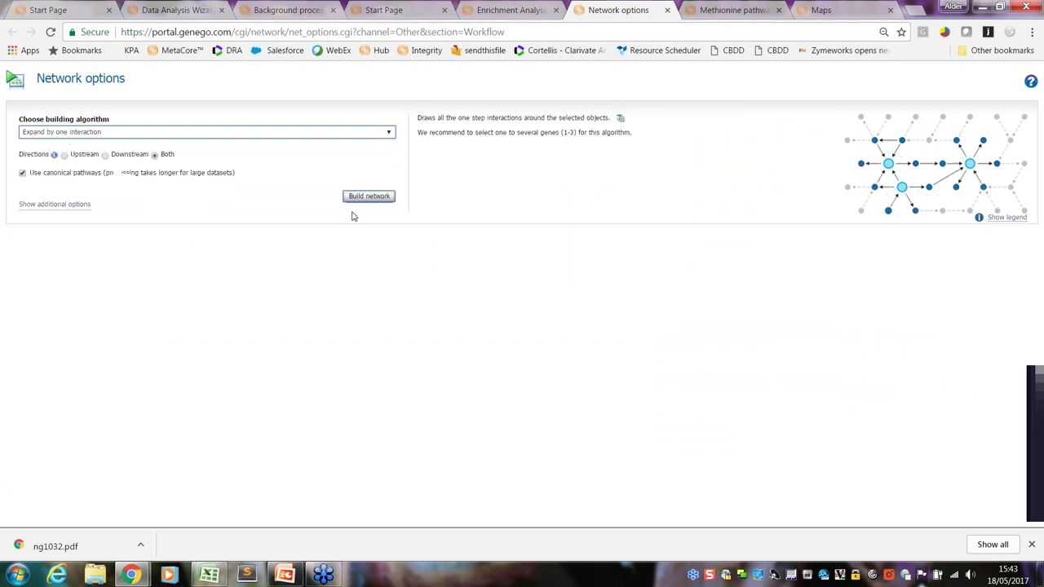
pyautogui.click(101, 160)
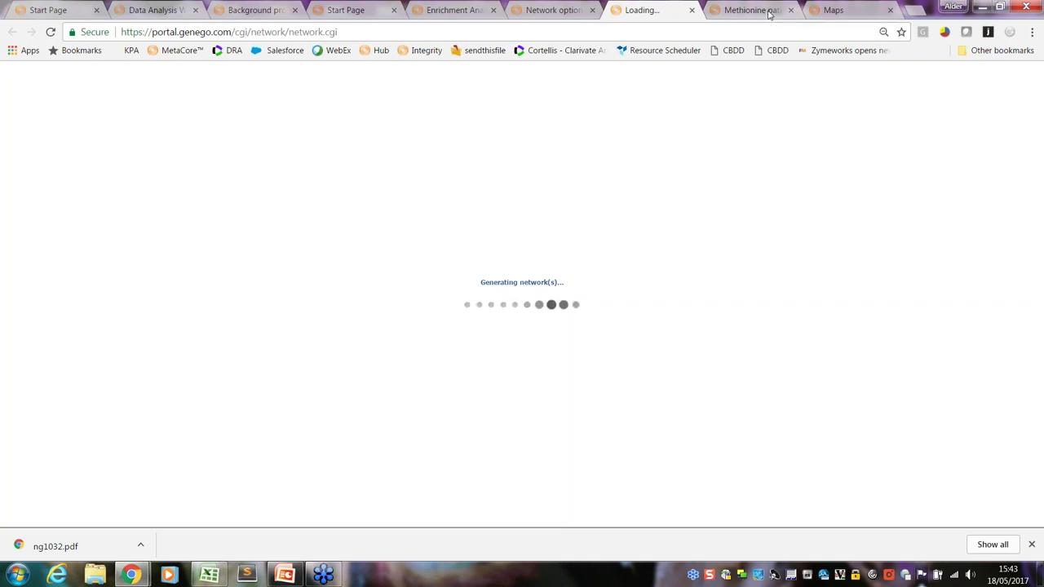
# Close the old Methionine pathways network and the metabolic maps page
pyautogui.click(767, 11)
pyautogui.click(791, 9)
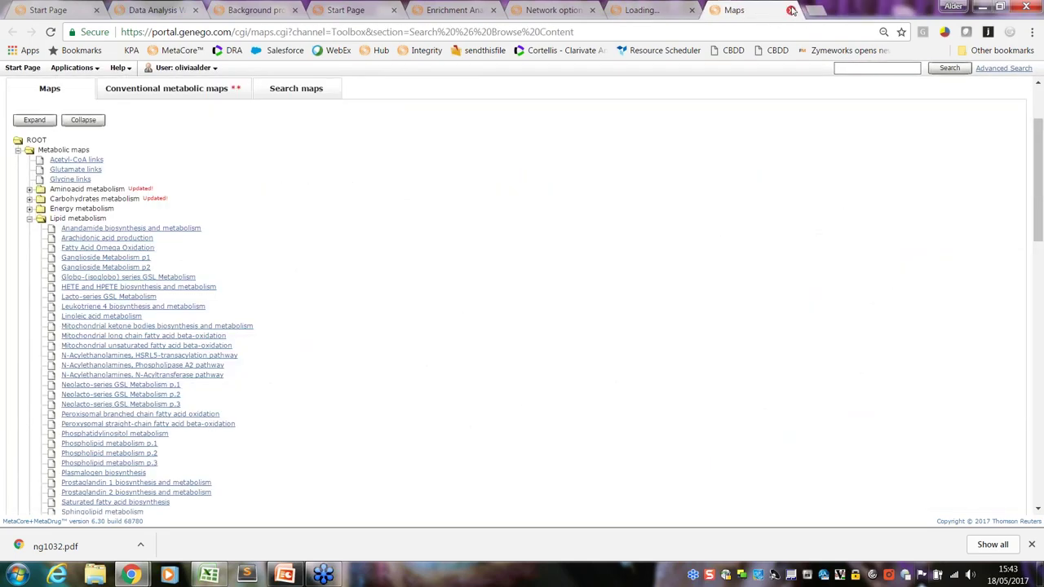
pyautogui.click(790, 9)
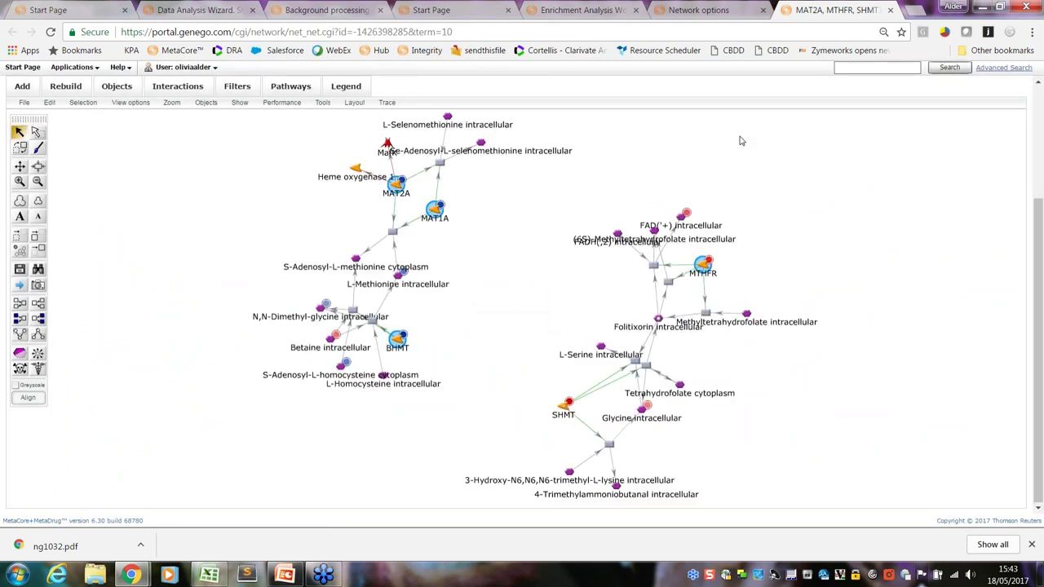
# Spread out the MAT1A, MAT2A, BHMT, Betaine and S-Adenosyl-L-homocysteine nodes
pyautogui.scroll(1, 1037, 285)
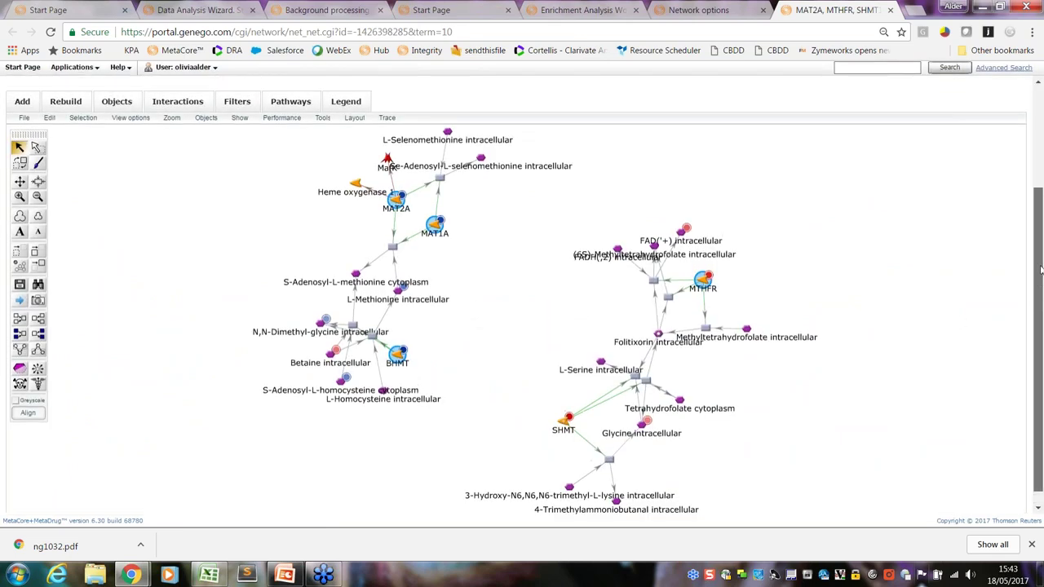
pyautogui.moveTo(434, 241); pyautogui.dragTo(510, 263)
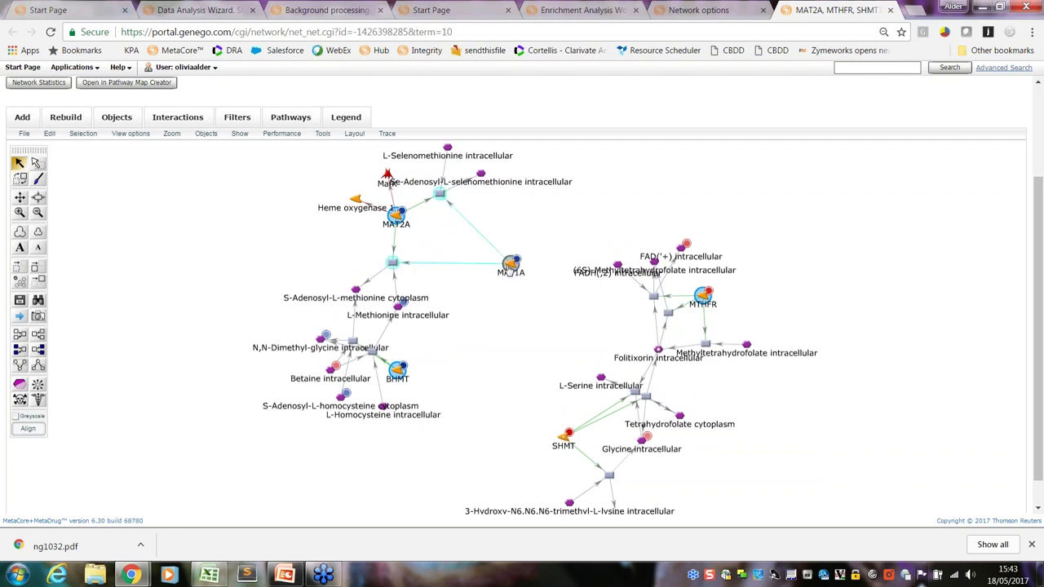
pyautogui.moveTo(406, 217); pyautogui.dragTo(337, 237)
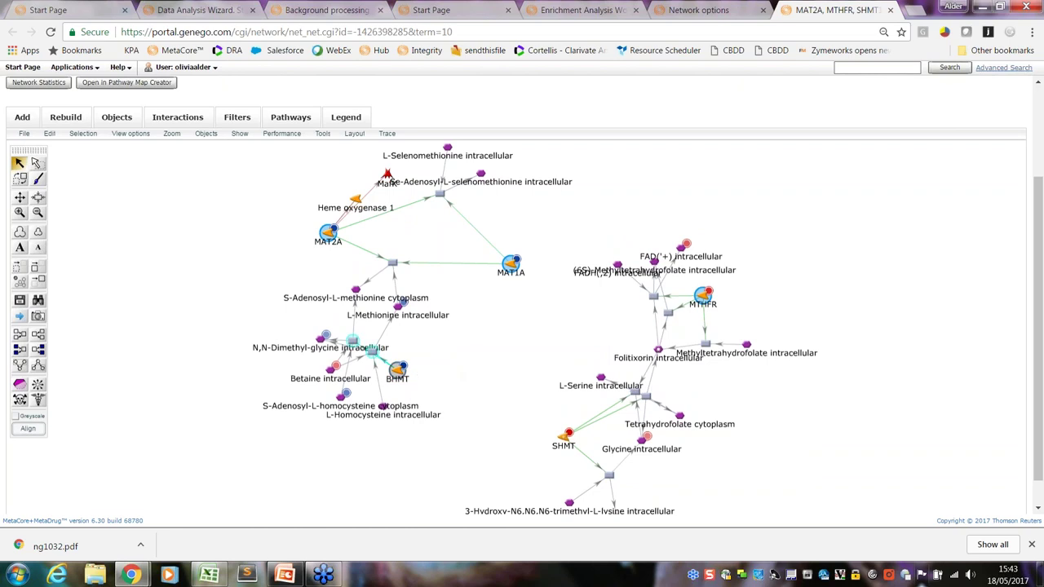
pyautogui.moveTo(398, 372); pyautogui.dragTo(451, 372)
pyautogui.moveTo(335, 367); pyautogui.dragTo(288, 367)
pyautogui.moveTo(341, 396); pyautogui.dragTo(258, 410)
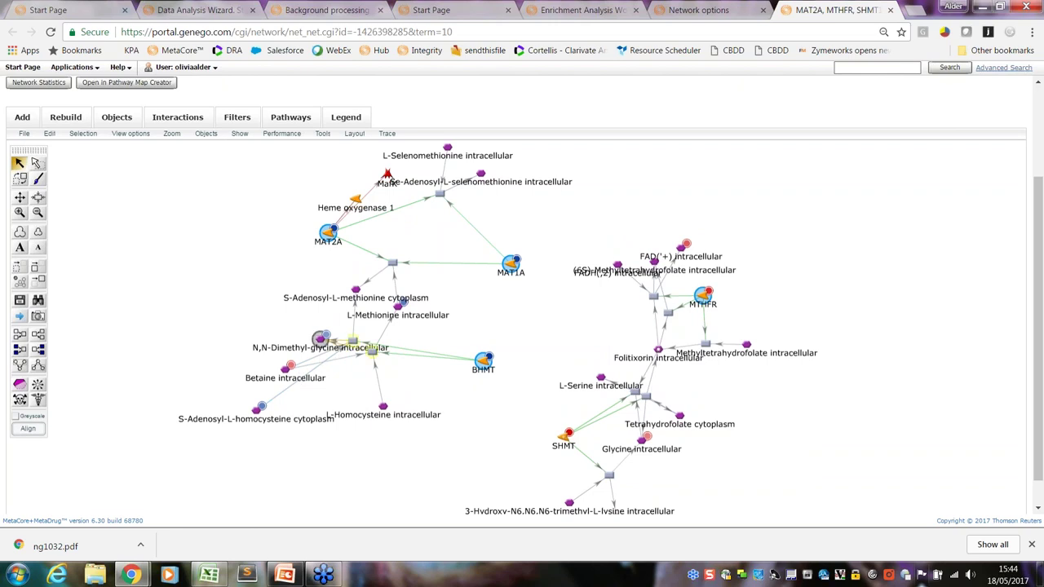
# Move N,N-Dimethyl-glycine, FADH(,2), (6S)-Methyltetrahydrofolate, the MTHFR reaction and Heme oxygenase 1 clear of other labels
pyautogui.moveTo(310, 339); pyautogui.dragTo(245, 319)
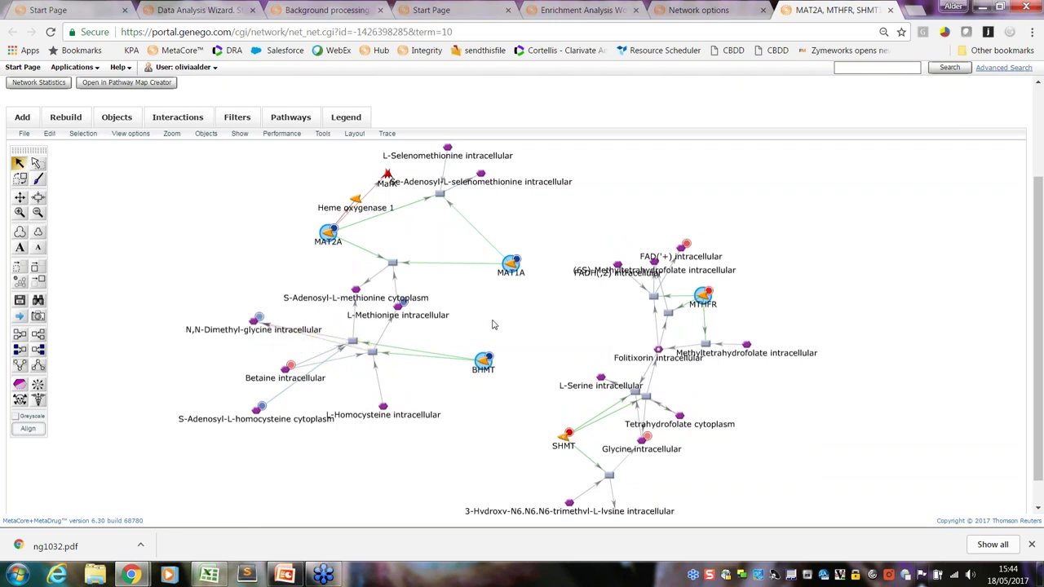
pyautogui.moveTo(617, 265); pyautogui.dragTo(573, 227)
pyautogui.moveTo(655, 259); pyautogui.dragTo(667, 189)
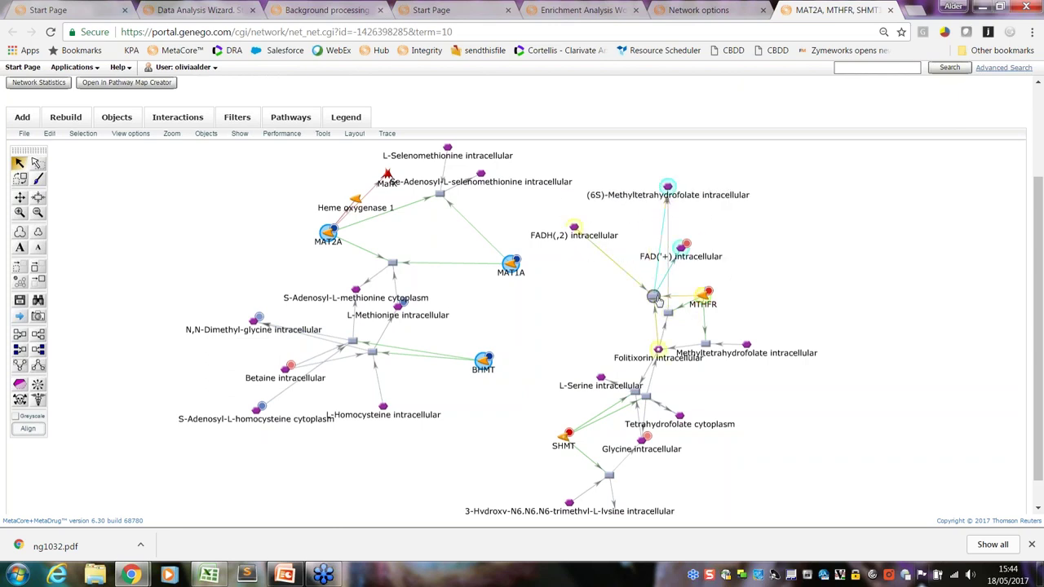
pyautogui.moveTo(644, 300); pyautogui.dragTo(595, 300)
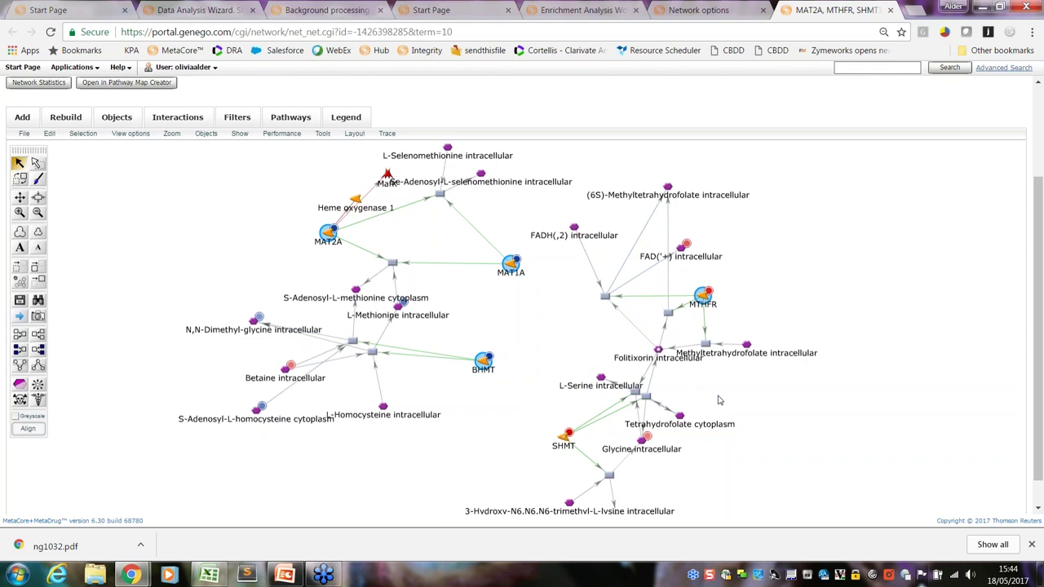
pyautogui.moveTo(350, 204); pyautogui.dragTo(281, 205)
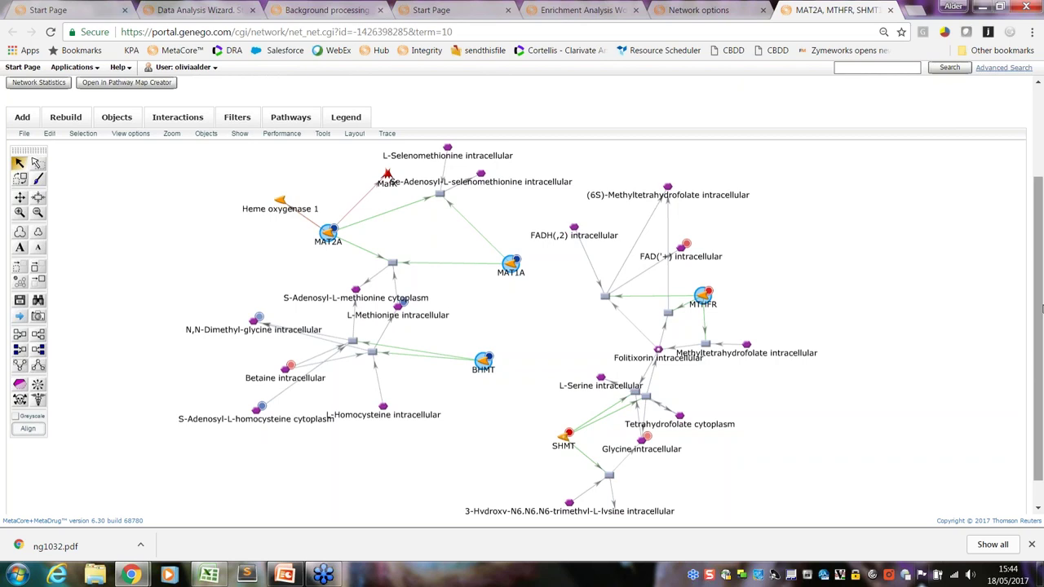
pyautogui.scroll(-1, 1041, 329)
pyautogui.moveTo(1041, 329); pyautogui.dragTo(1041, 343)
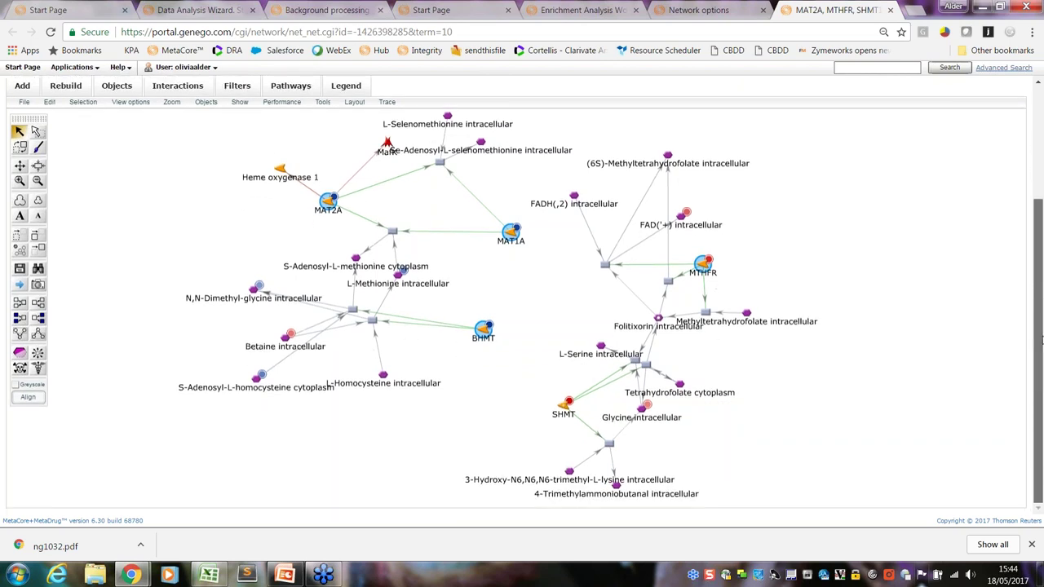
pyautogui.scroll(3, 1020, 322)
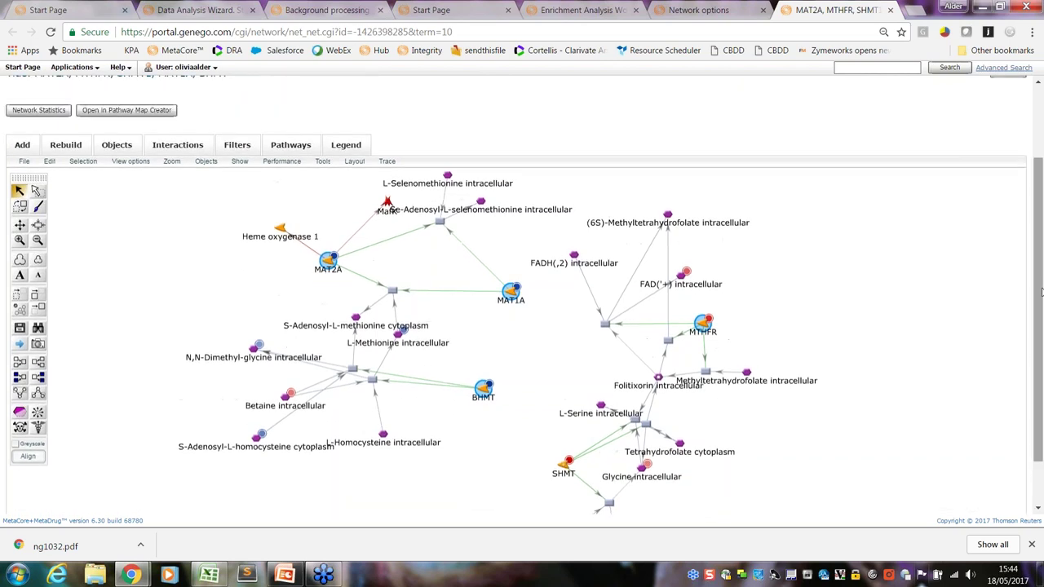
# Turn on Effects & mechanisms markers on the network's edges
pyautogui.click(24, 161)
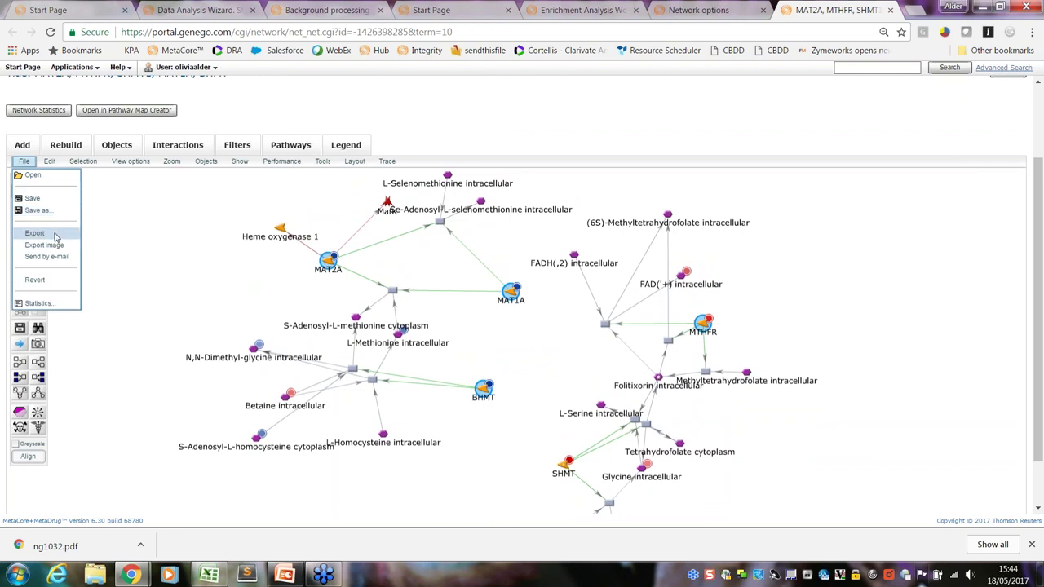
pyautogui.click(240, 160)
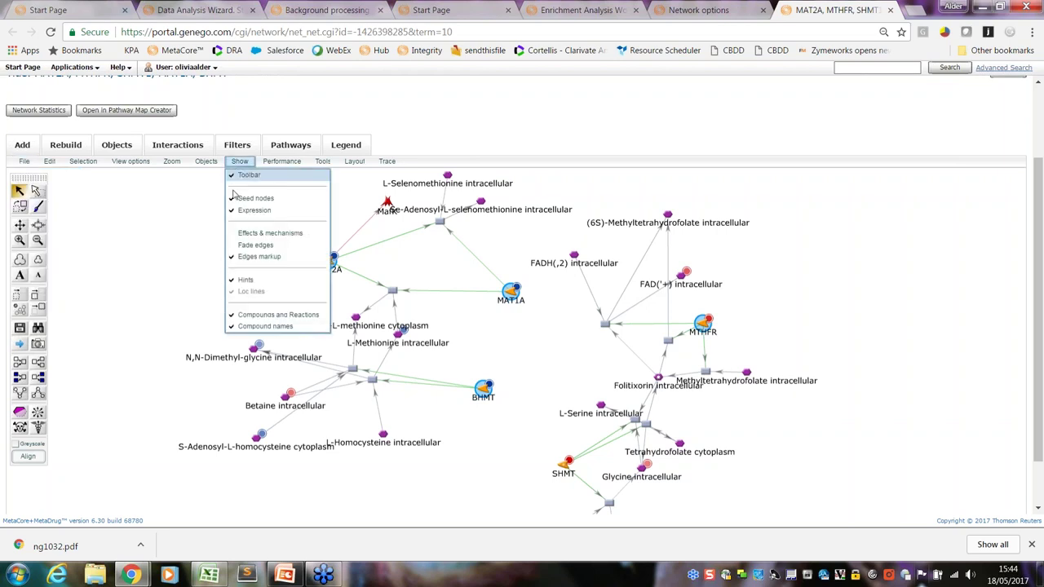
pyautogui.click(230, 234)
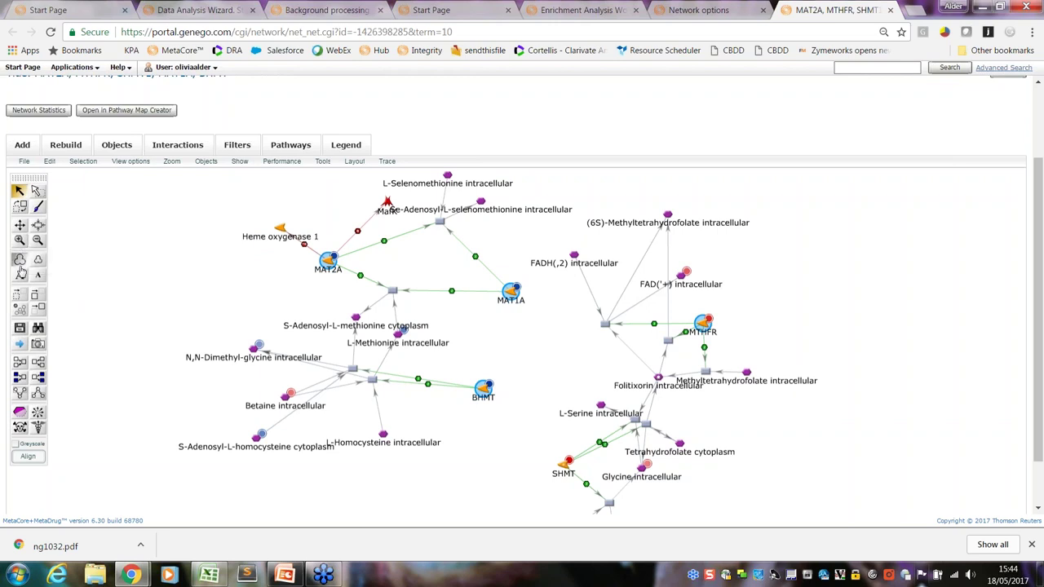
# Enlarge the network's node label text three times
pyautogui.click(22, 274)
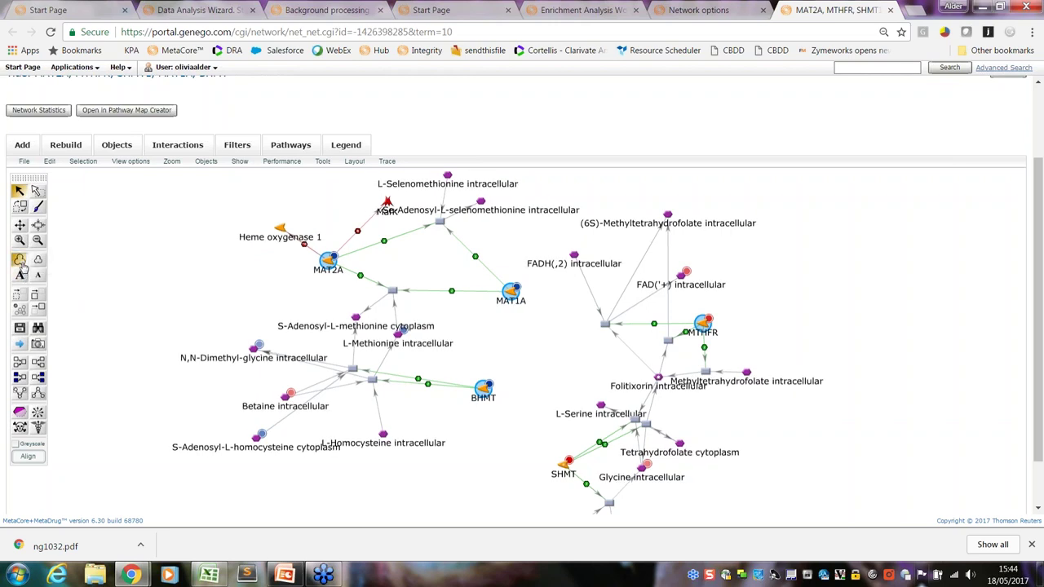
pyautogui.click(22, 267)
pyautogui.click(22, 267)
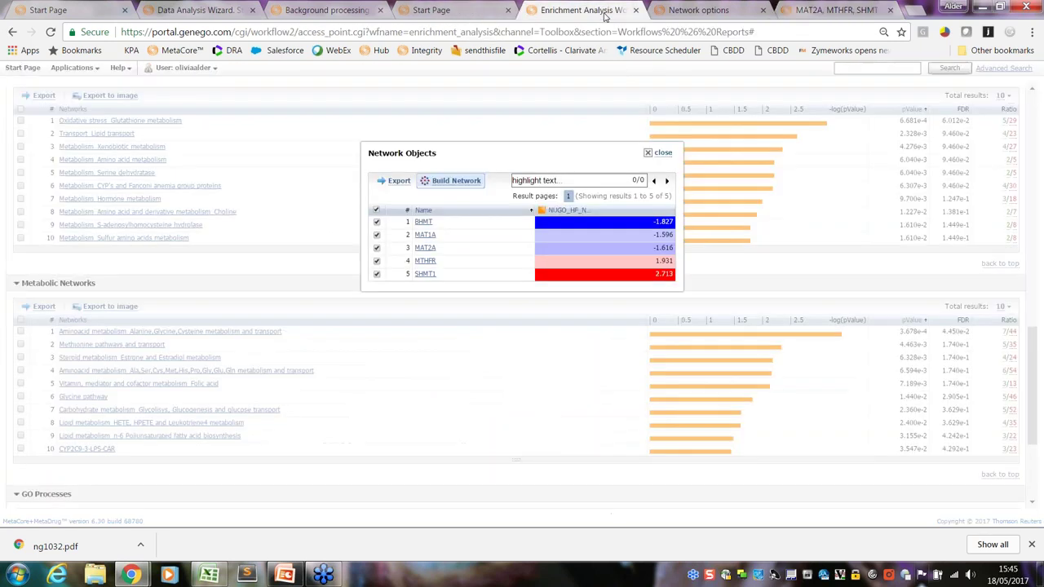
# Close the Network Objects list, scroll the enrichment results, and start a methionine EZ Search
pyautogui.click(658, 153)
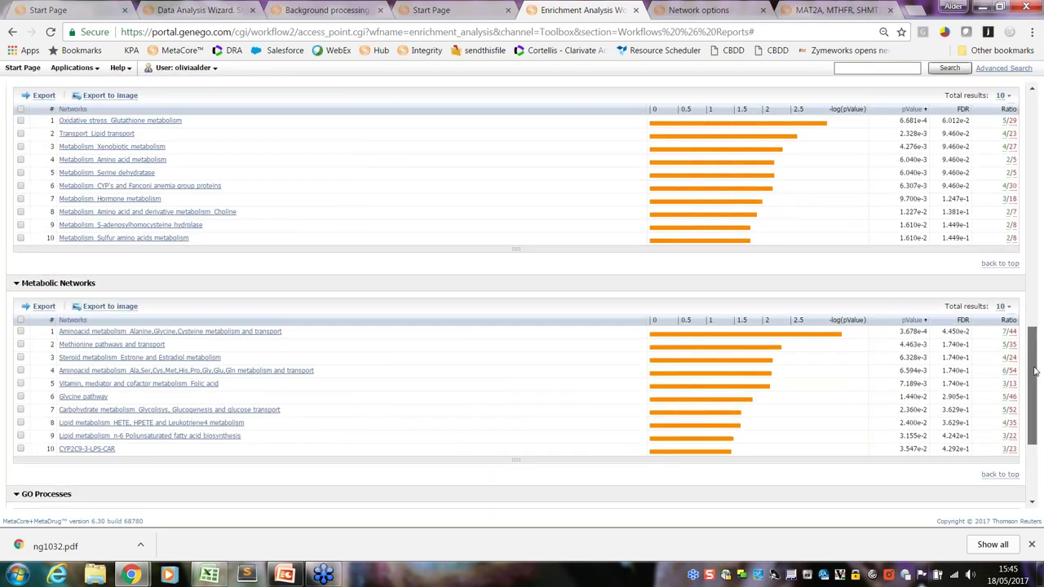
pyautogui.moveTo(1034, 371); pyautogui.dragTo(1033, 194)
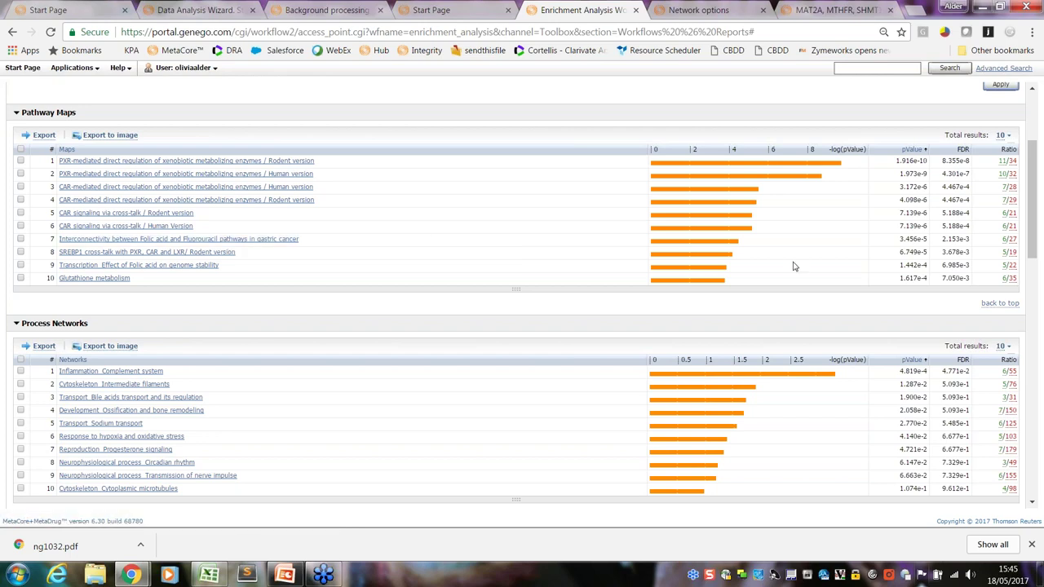
pyautogui.moveTo(1033, 250); pyautogui.dragTo(1040, 204)
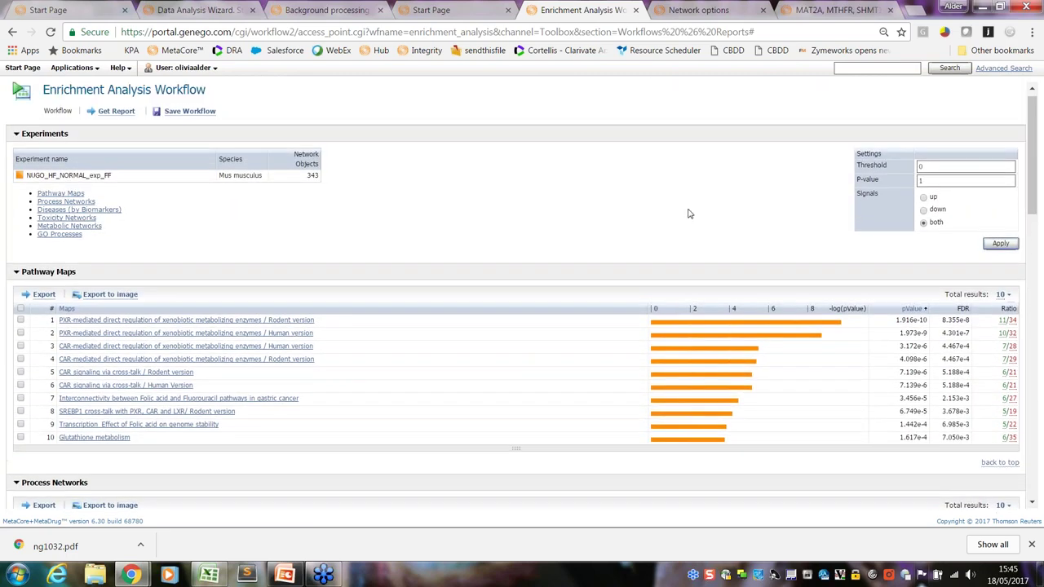
pyautogui.click(842, 69)
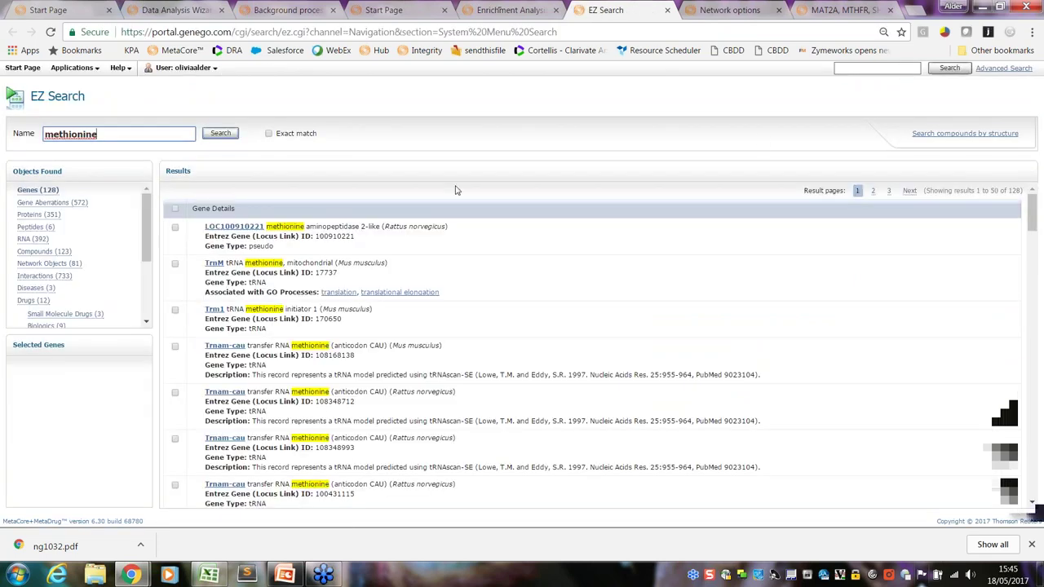
# Show the 59 methionine pathway maps and open the L-Methionine metabolism map
pyautogui.moveTo(149, 229); pyautogui.dragTo(149, 245)
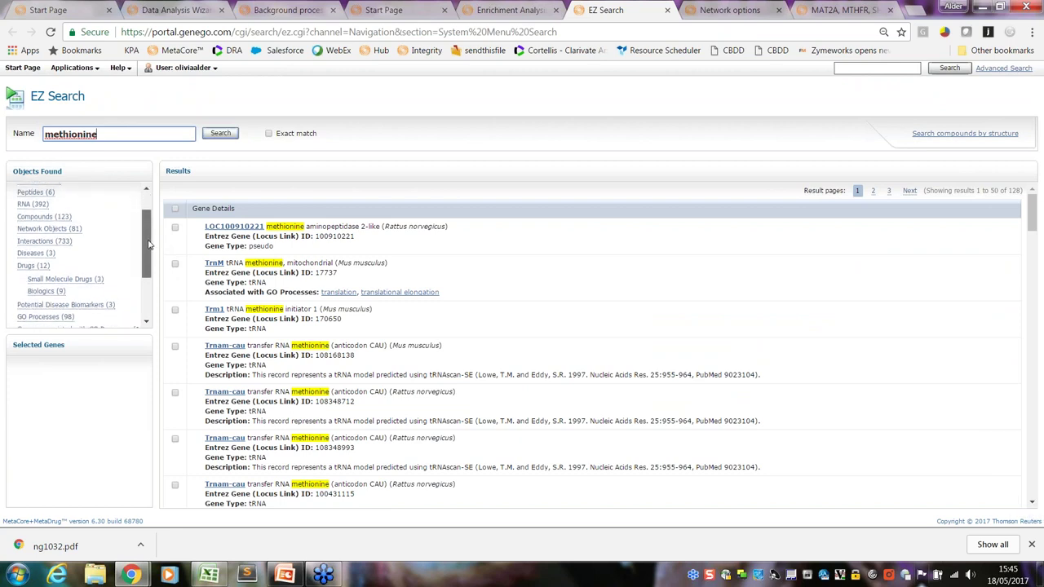
pyautogui.moveTo(150, 243); pyautogui.dragTo(151, 271)
pyautogui.click(23, 311)
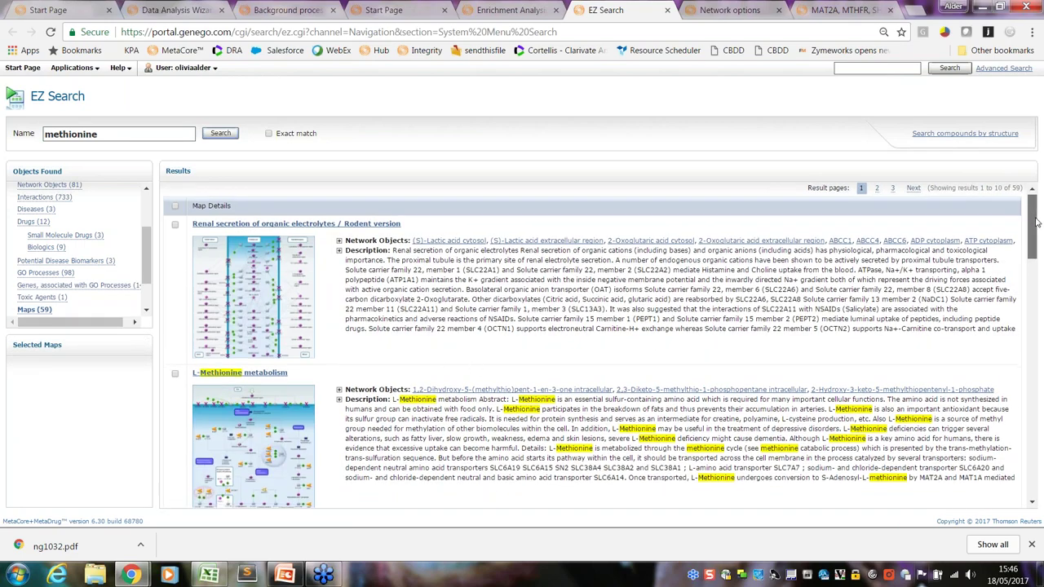
pyautogui.moveTo(1037, 222); pyautogui.dragTo(1035, 244)
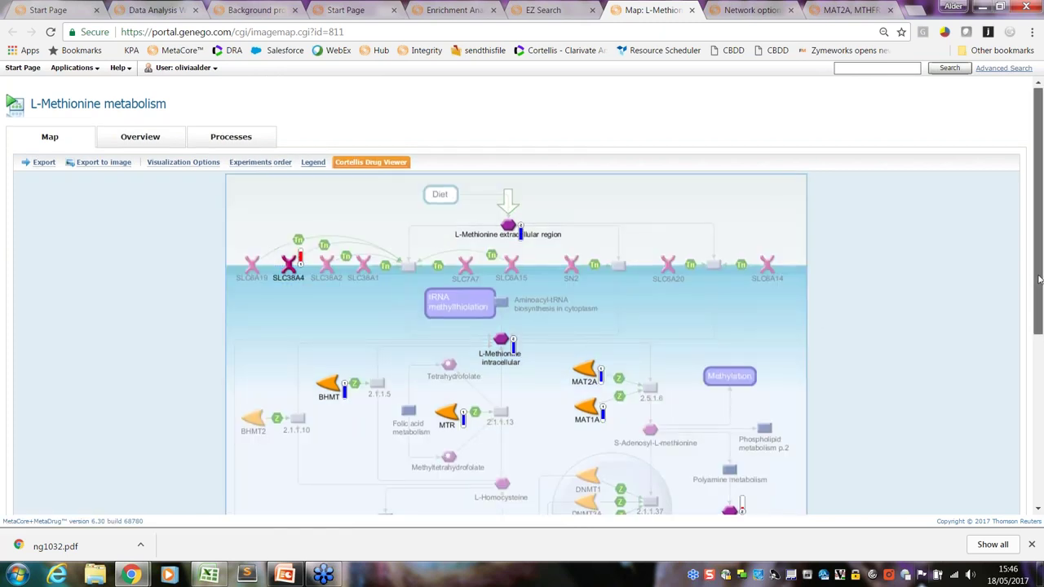
# Check experiment values for L-Methionine, MTR and Methylthioadenosine on the map, then return to PowerPoint
pyautogui.moveTo(1039, 280); pyautogui.dragTo(1039, 324)
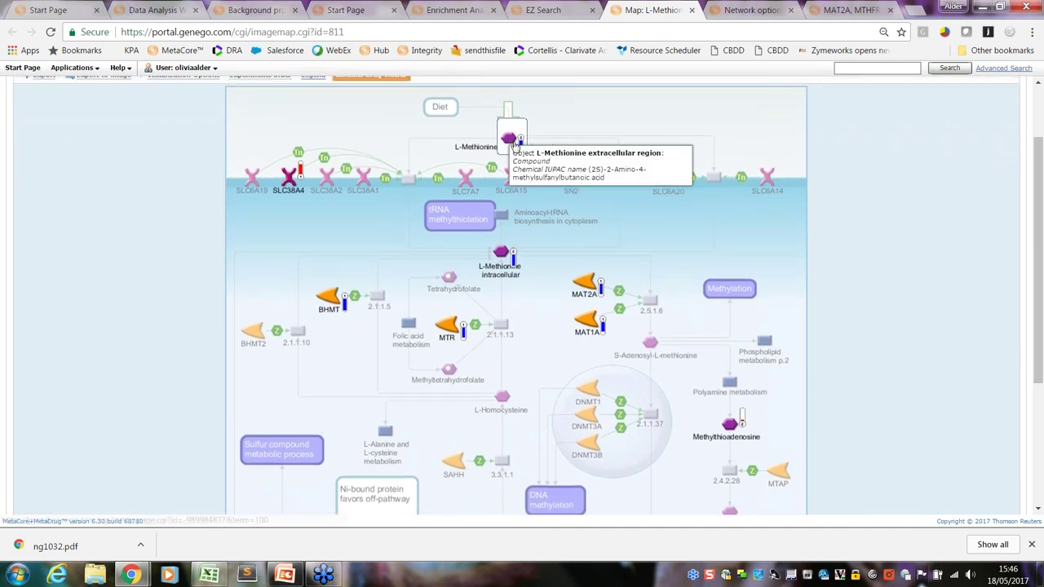
pyautogui.moveTo(515, 267)
pyautogui.moveTo(462, 330)
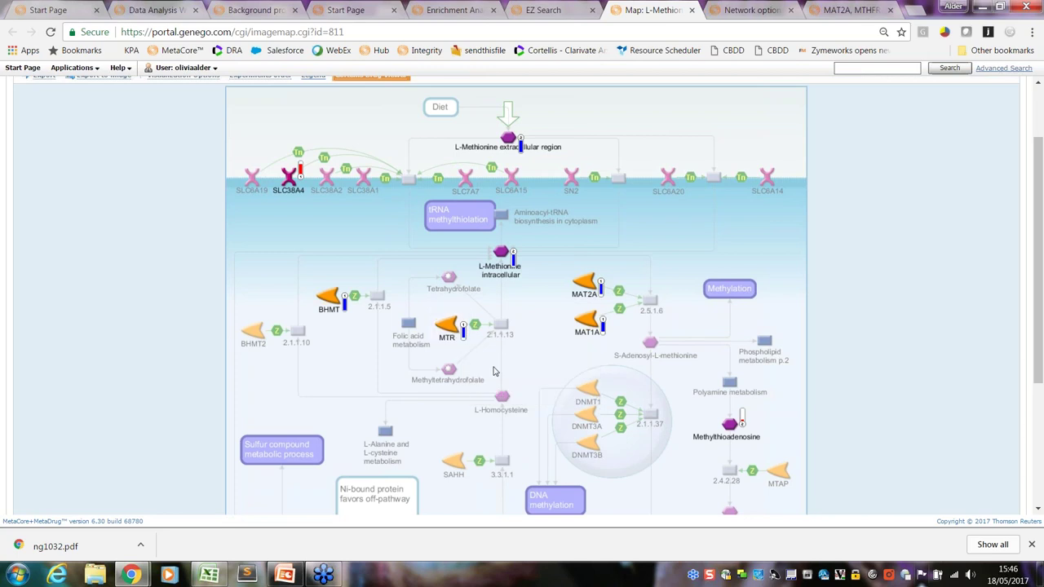
pyautogui.moveTo(742, 424)
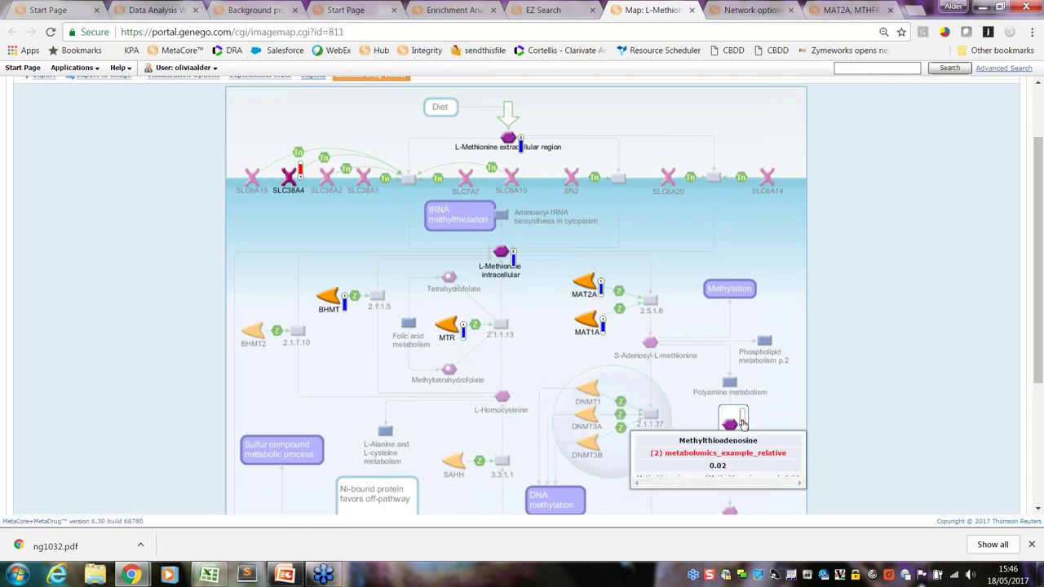
pyautogui.moveTo(1039, 314); pyautogui.dragTo(944, 269)
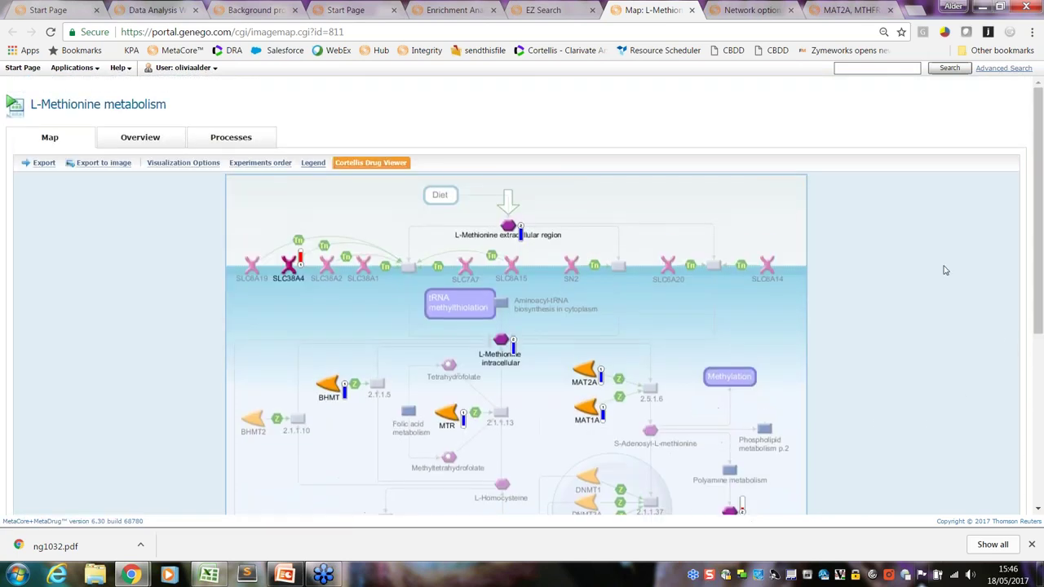
pyautogui.click(285, 576)
# On Agenda slide 12, highlight 'What is MetaCore?' and the three data-mining questions
pyautogui.click(80, 267)
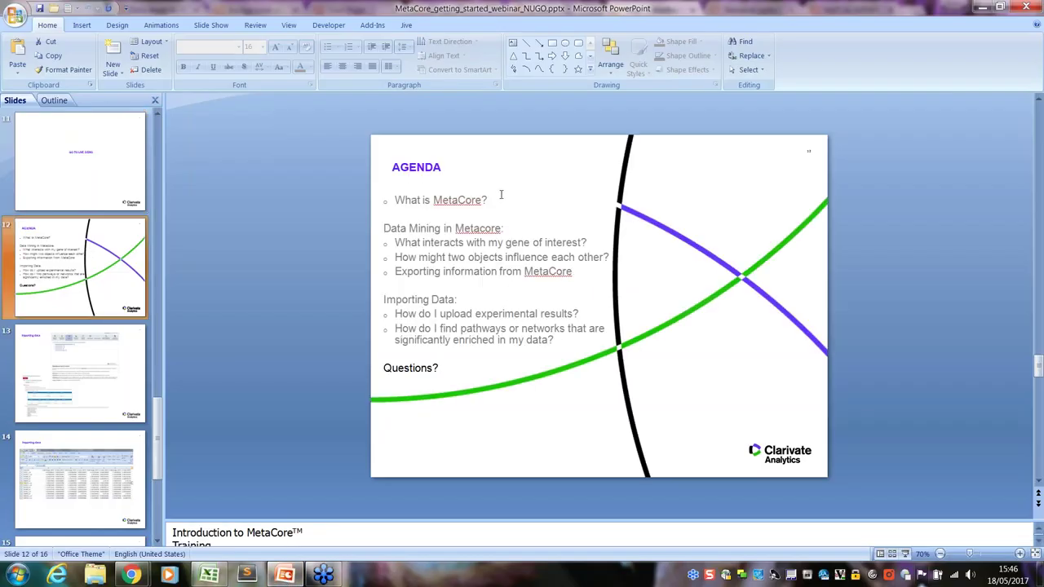
pyautogui.moveTo(492, 199); pyautogui.dragTo(392, 199)
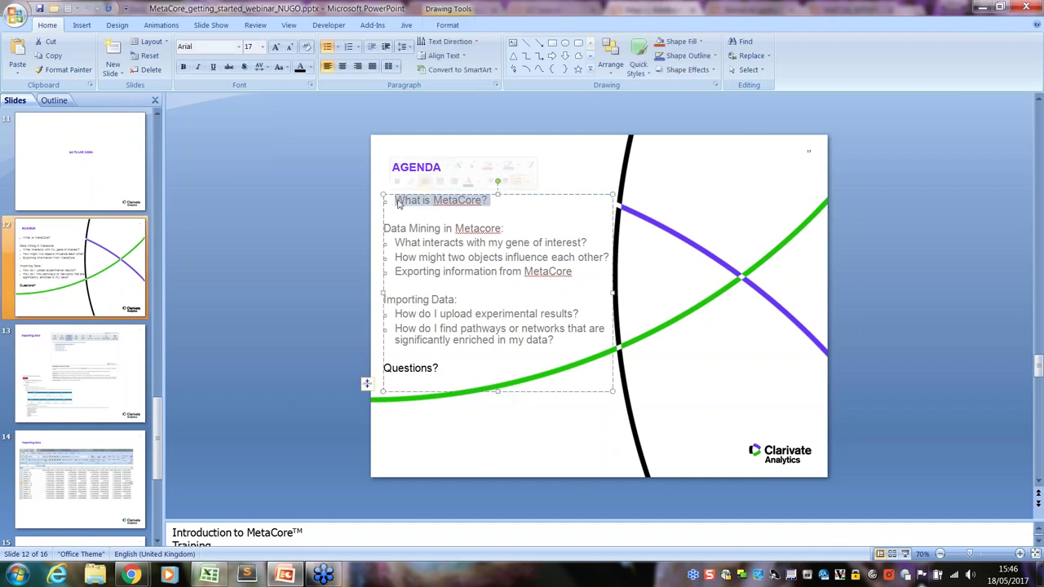
pyautogui.moveTo(578, 271); pyautogui.dragTo(396, 242)
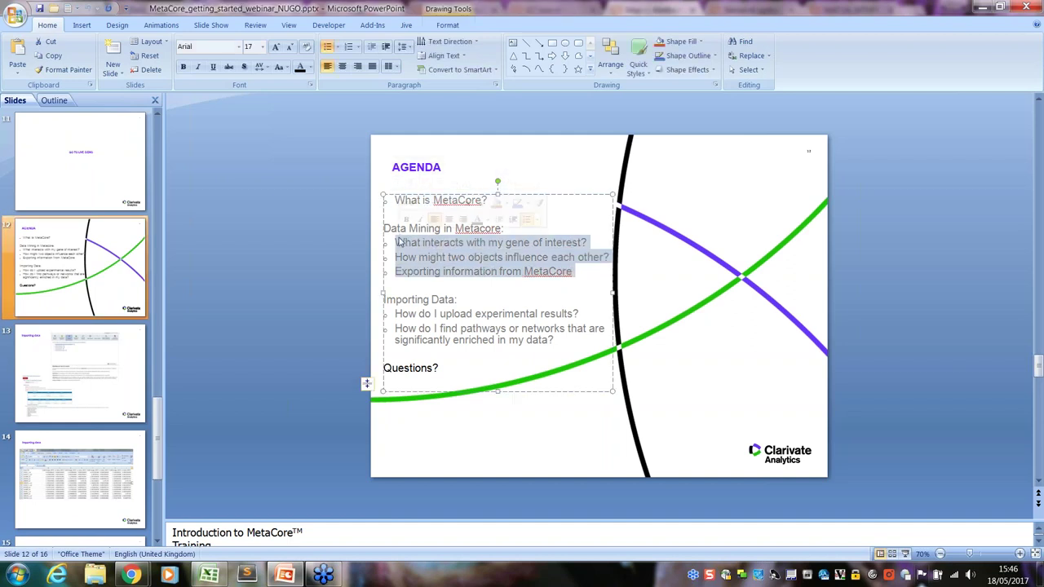
pyautogui.click(564, 231)
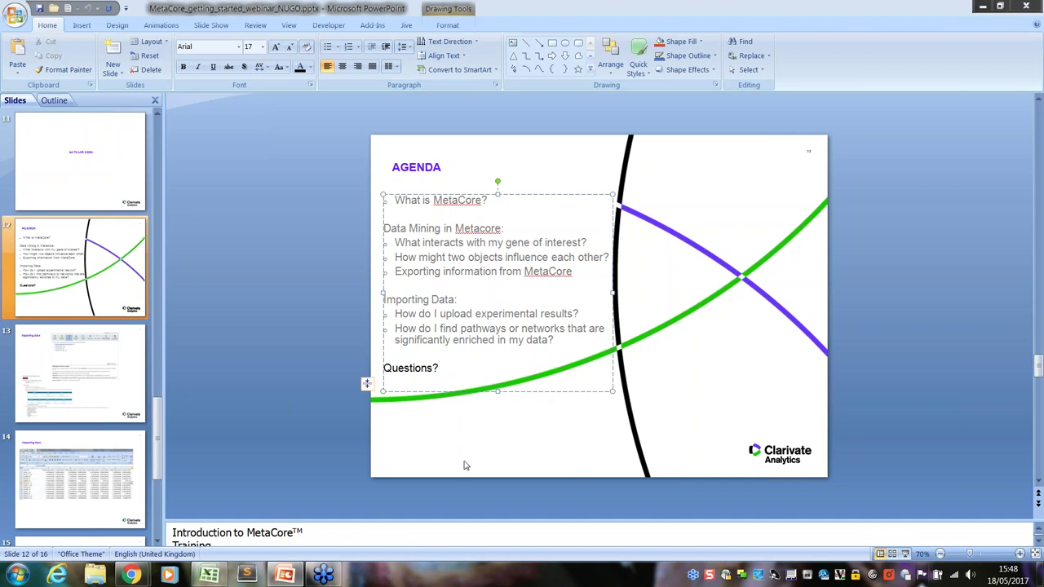
pyautogui.moveTo(133, 575)
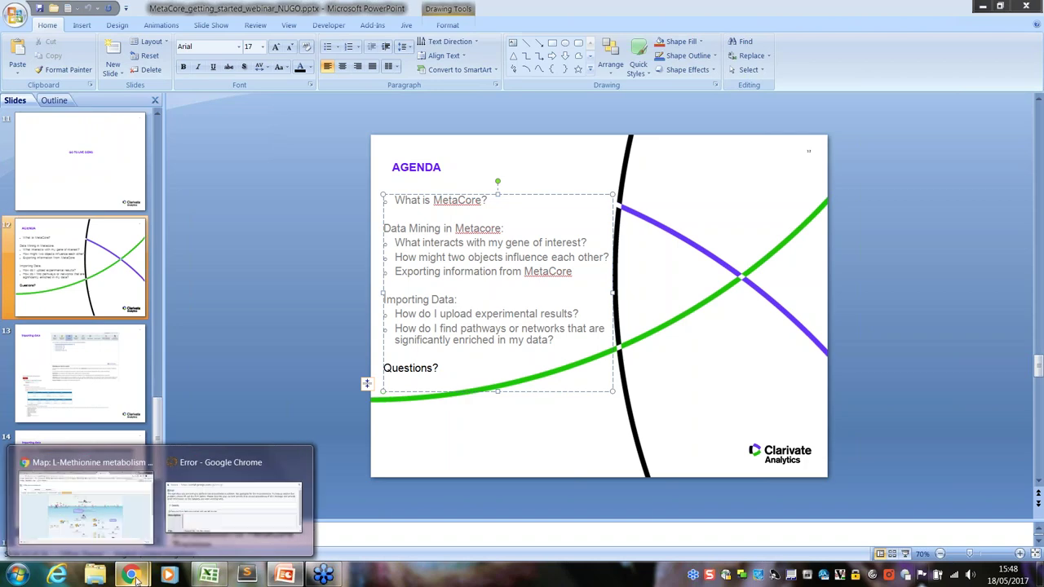
# Close the browser error window and bring back the L-Methionine metabolism map
pyautogui.click(238, 490)
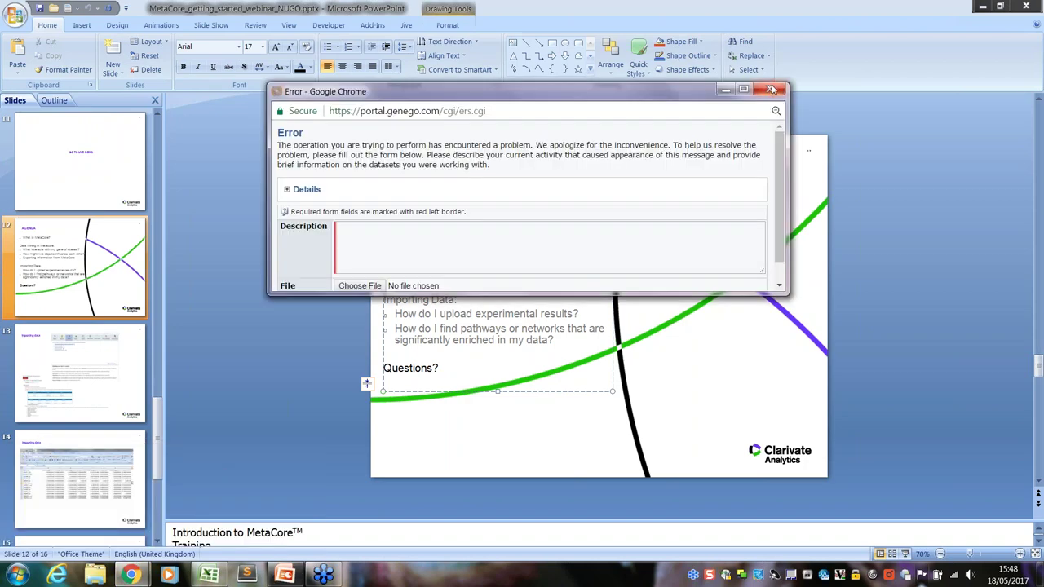
pyautogui.click(770, 89)
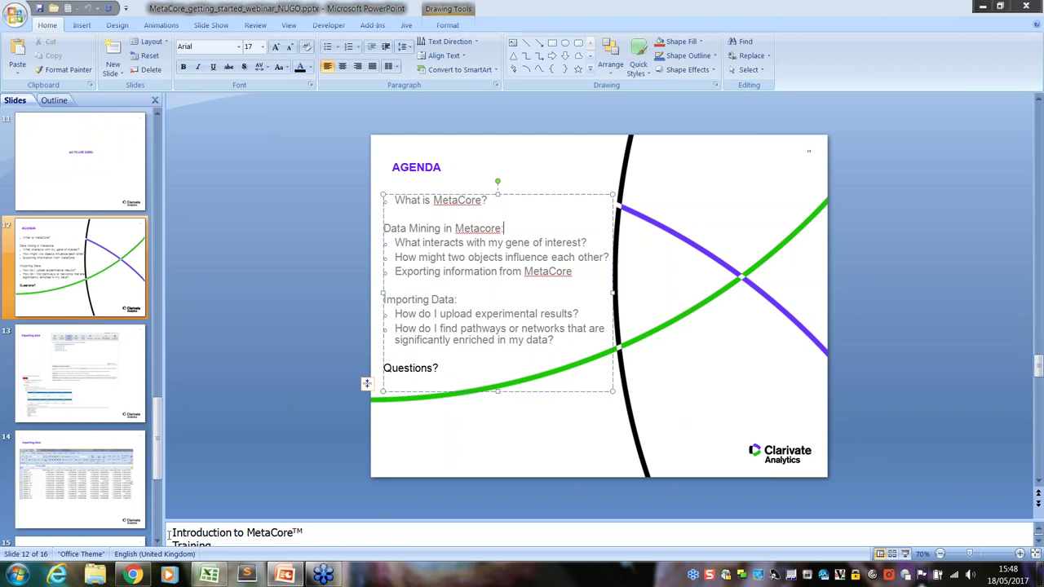
pyautogui.click(134, 575)
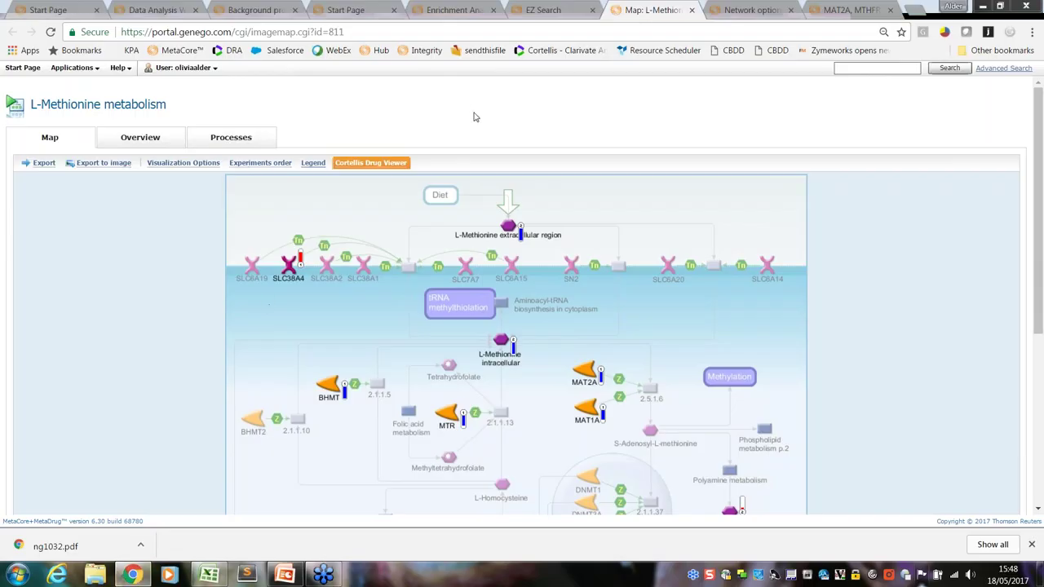
# From the data manager Start Page, open Tools > Set Threshold and Background List
pyautogui.click(44, 11)
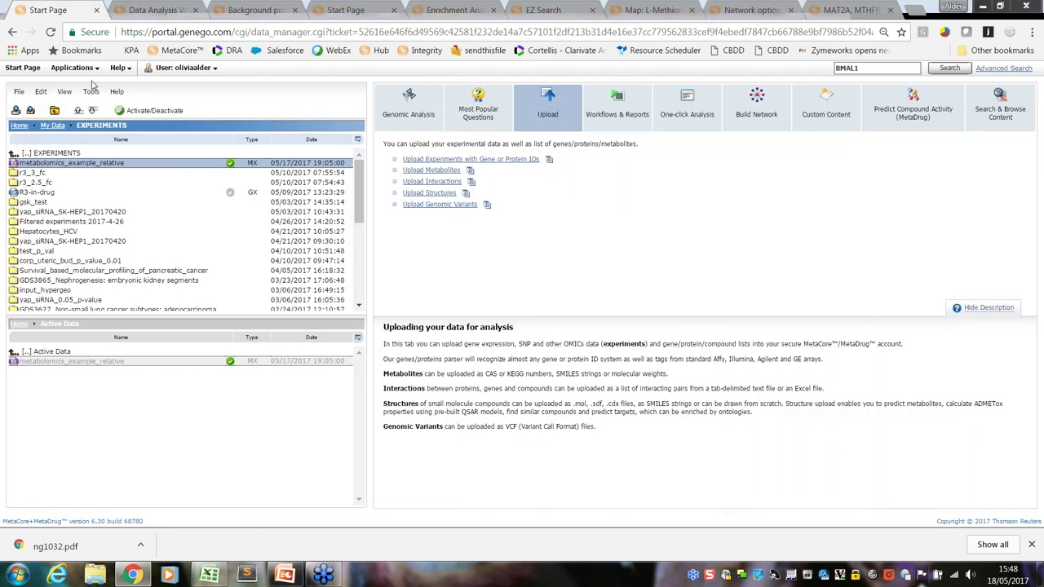
pyautogui.click(91, 91)
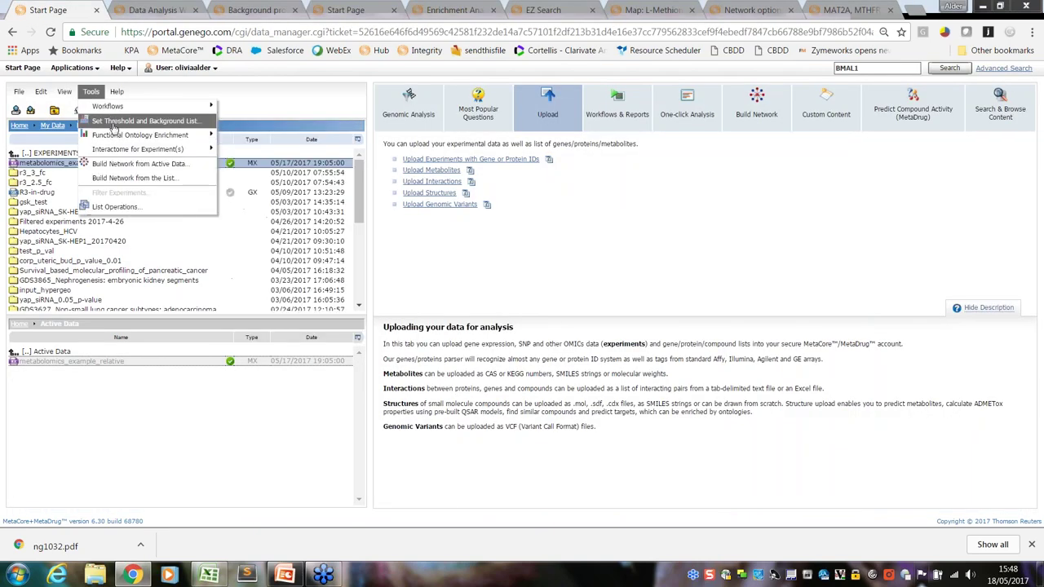
pyautogui.click(114, 128)
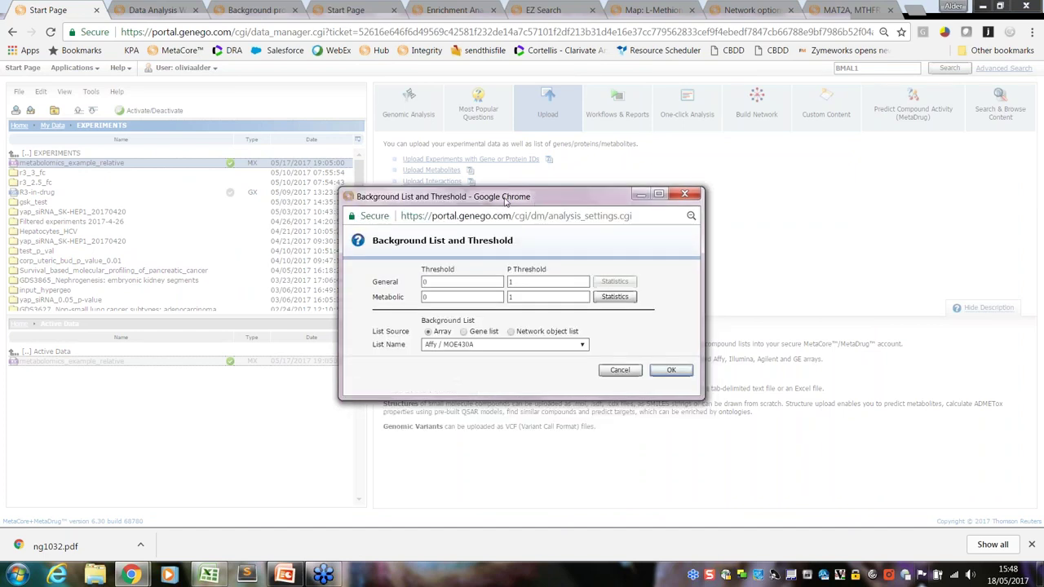
# Enlarge the Background List and Threshold popup and set List Source to Gene list (Default)
pyautogui.moveTo(488, 295); pyautogui.dragTo(711, 468)
pyautogui.click(248, 229)
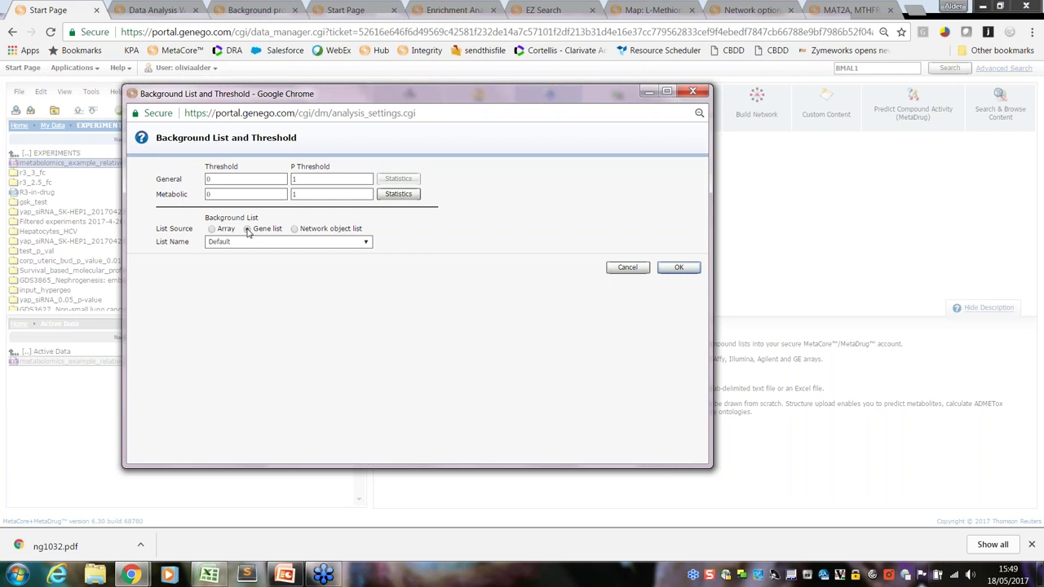
# Keep Gene list as the background source and close the Background List and Threshold popup
pyautogui.click(249, 231)
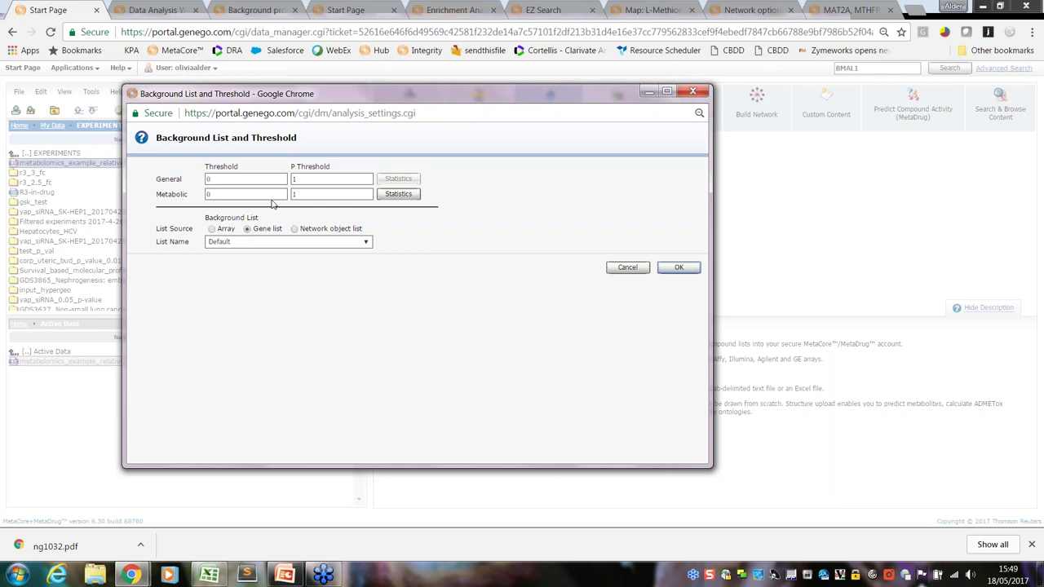
pyautogui.click(691, 92)
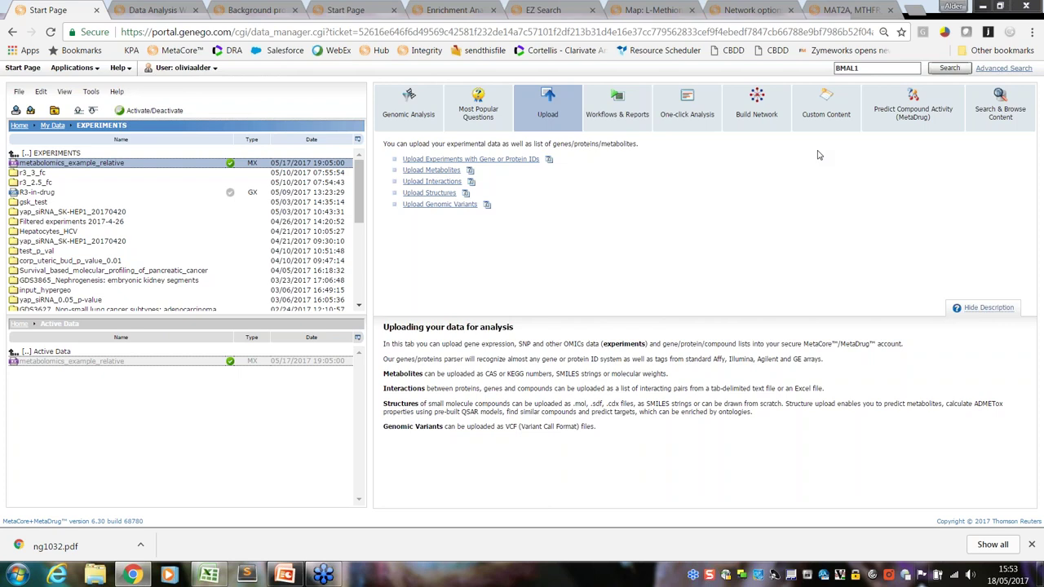
# Return to the NUGO_HF_NORMAL_exp_FF enrichment results and check how many Process Networks can be listed
pyautogui.click(249, 11)
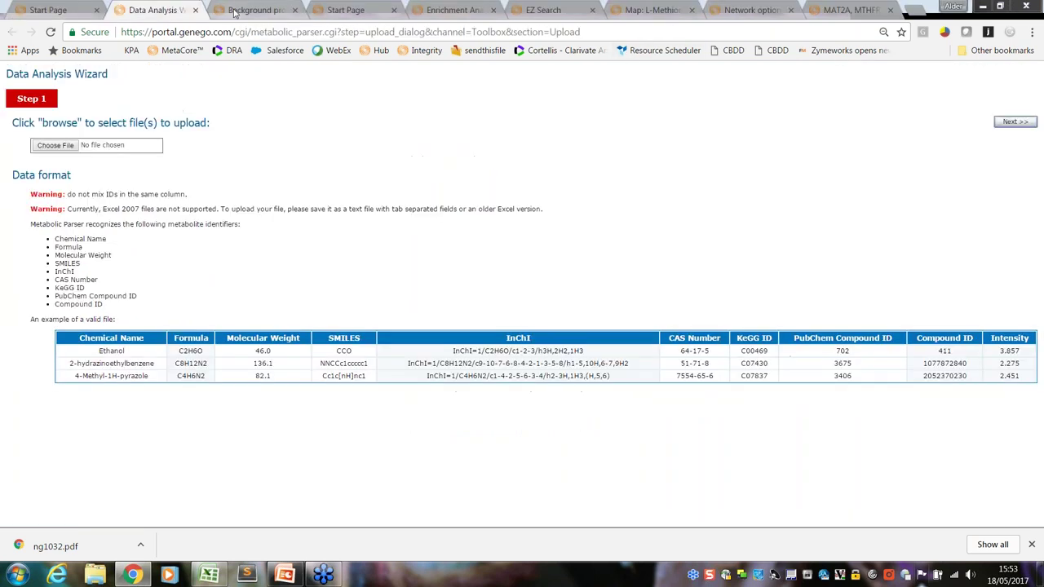
pyautogui.click(345, 9)
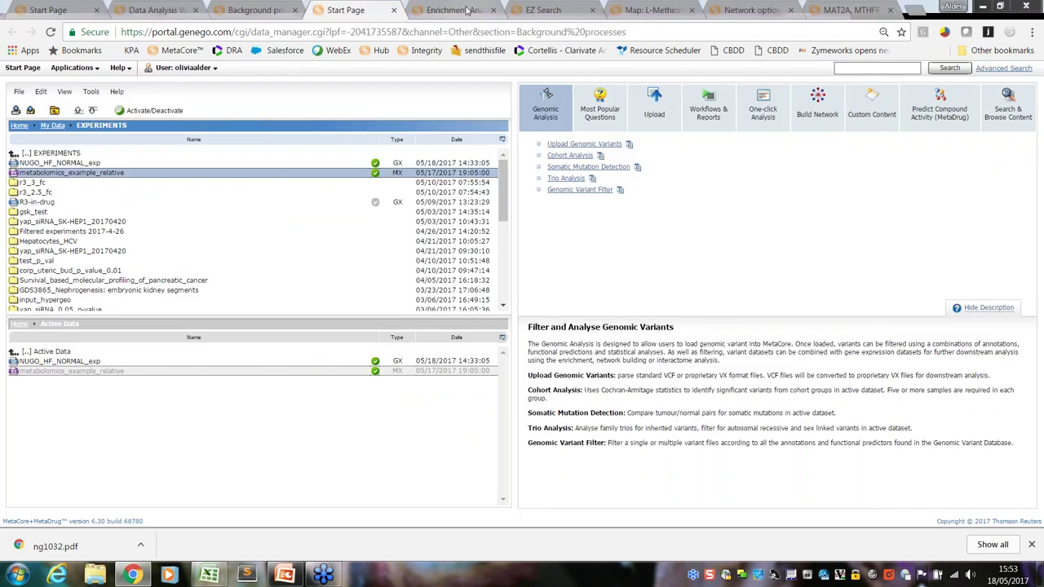
pyautogui.click(467, 10)
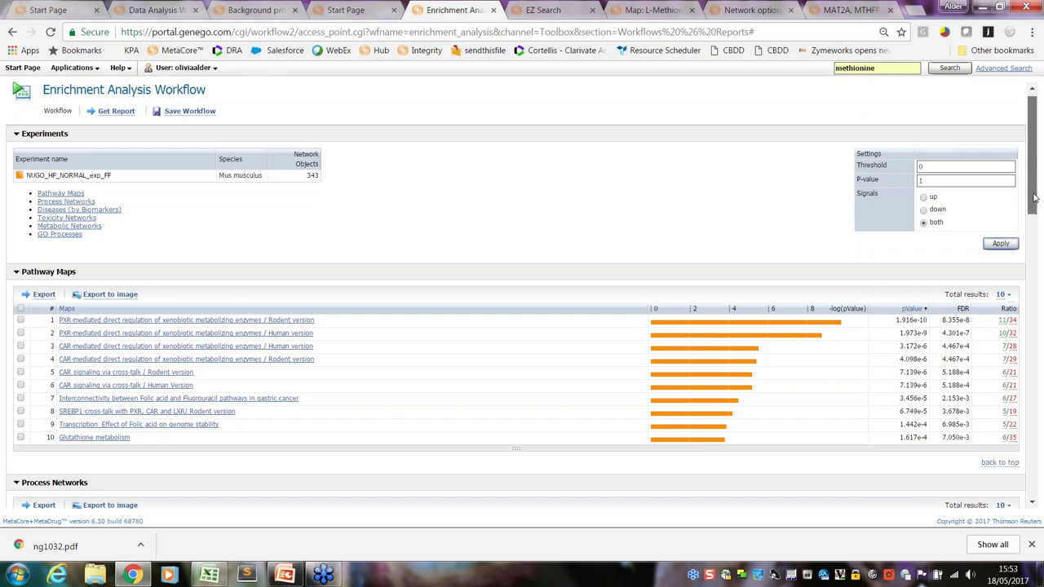
pyautogui.moveTo(1034, 198); pyautogui.dragTo(1041, 242)
pyautogui.click(1009, 328)
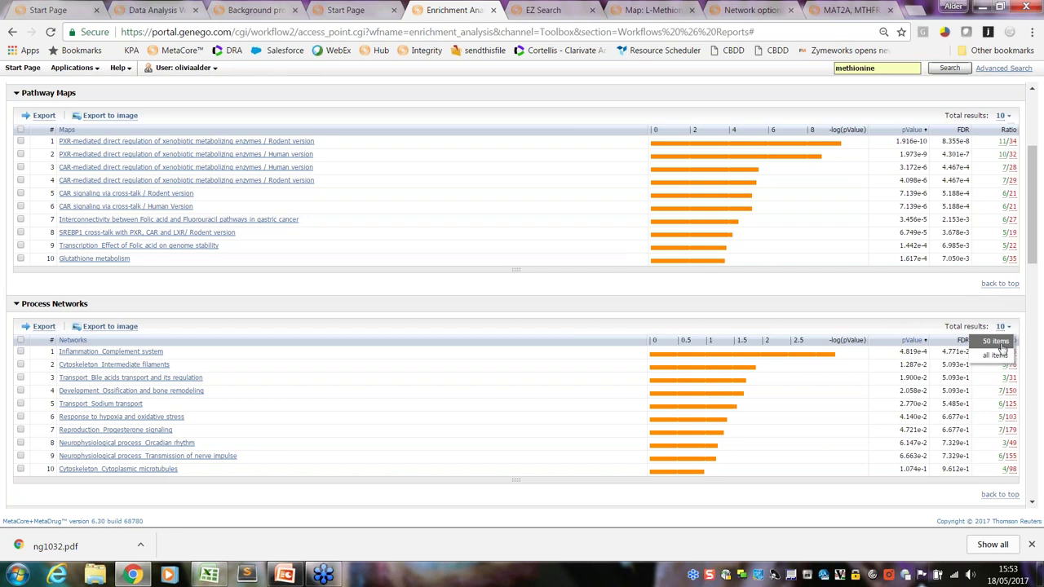
pyautogui.moveTo(1032, 266); pyautogui.dragTo(1029, 180)
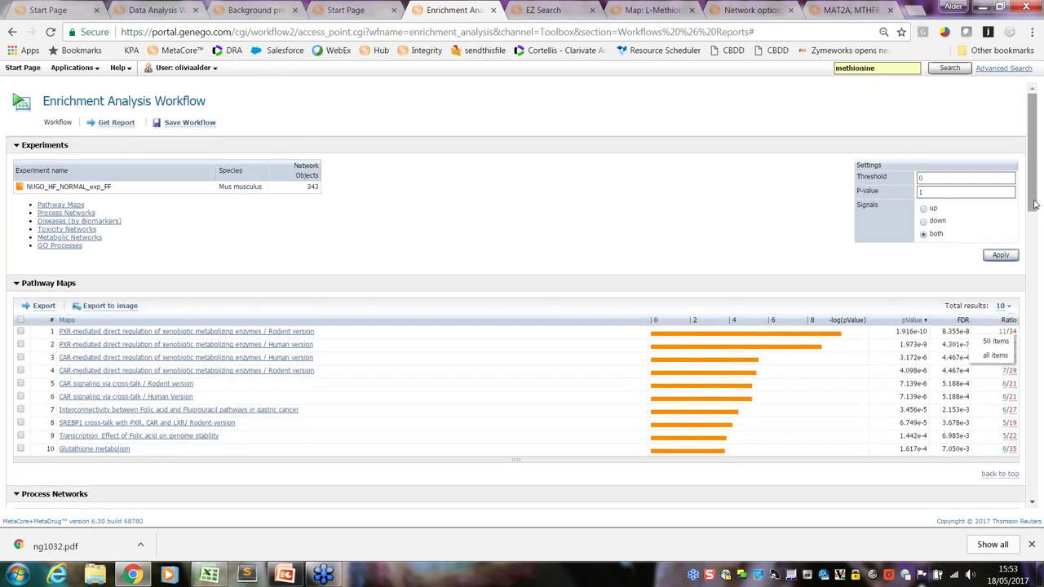
# Leave the result-count choices unchanged to return to the methionine EZ Search results
pyautogui.click(671, 111)
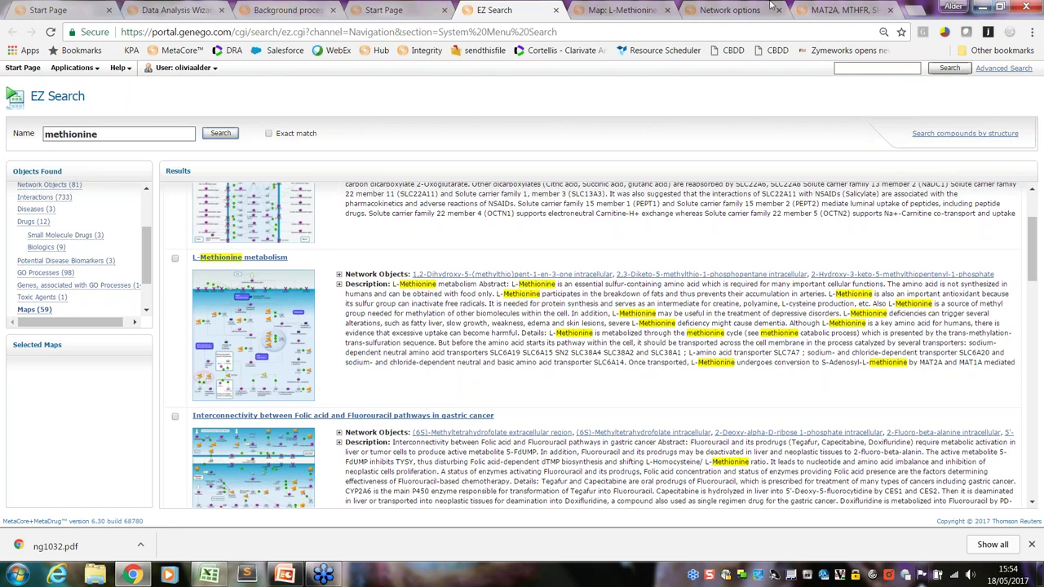
# Launch the Upload Metabolites wizard from the Start Page's Upload options
pyautogui.click(373, 11)
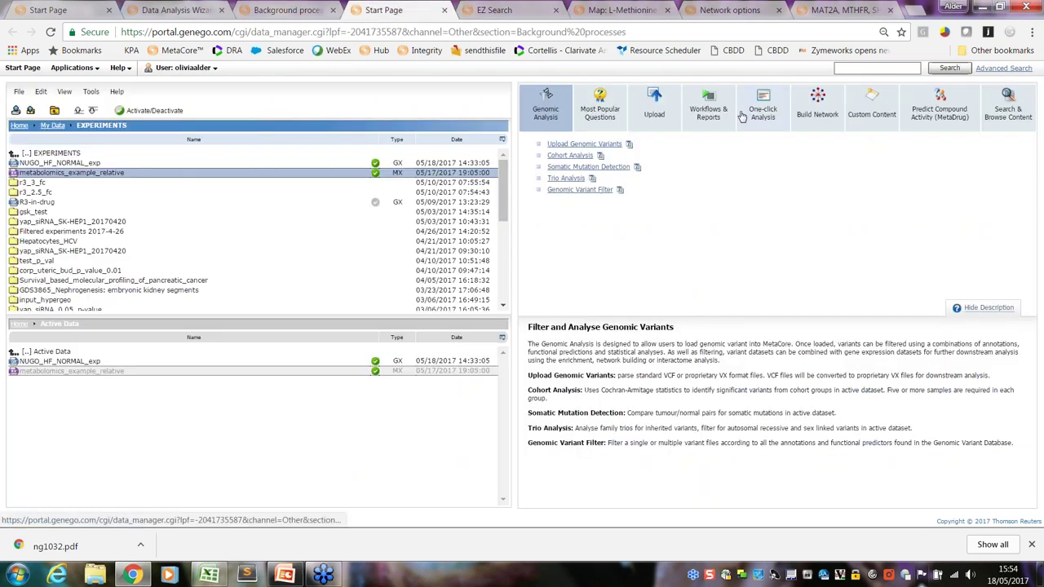
pyautogui.click(653, 120)
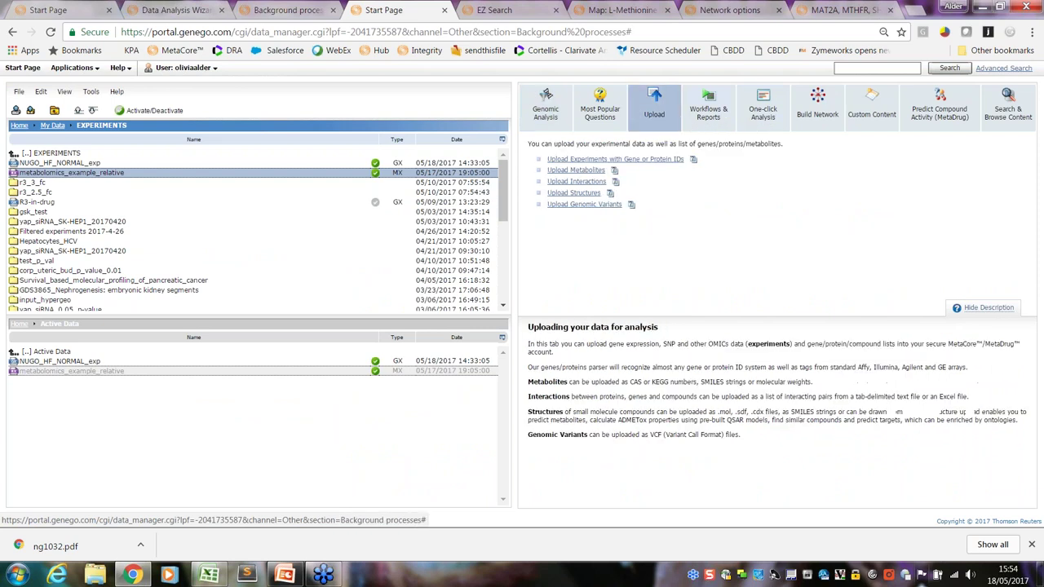
pyautogui.click(581, 171)
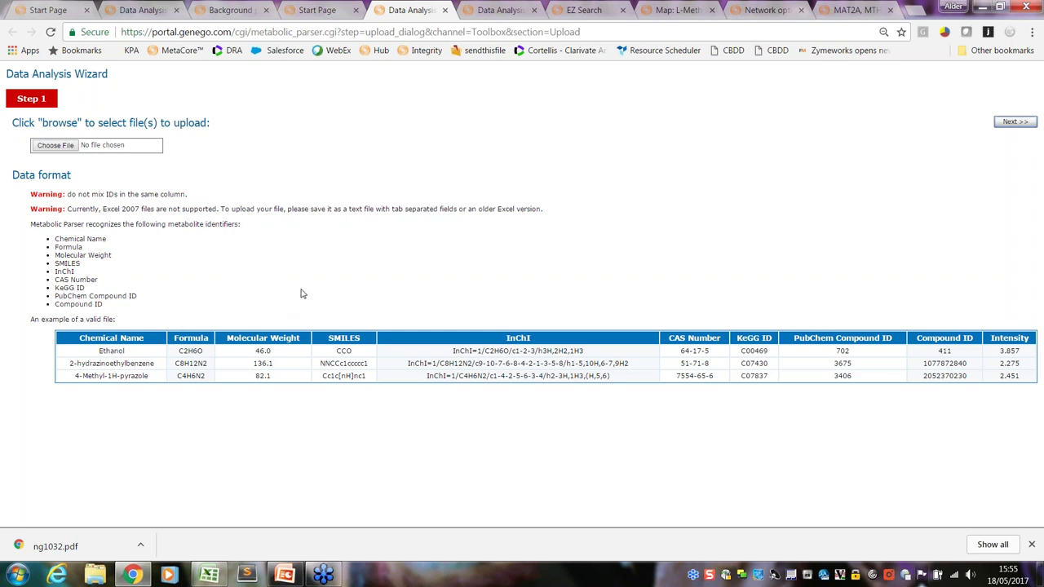
# Close the Data Analysis Wizard tab to get back to the Start Page data manager
pyautogui.click(444, 10)
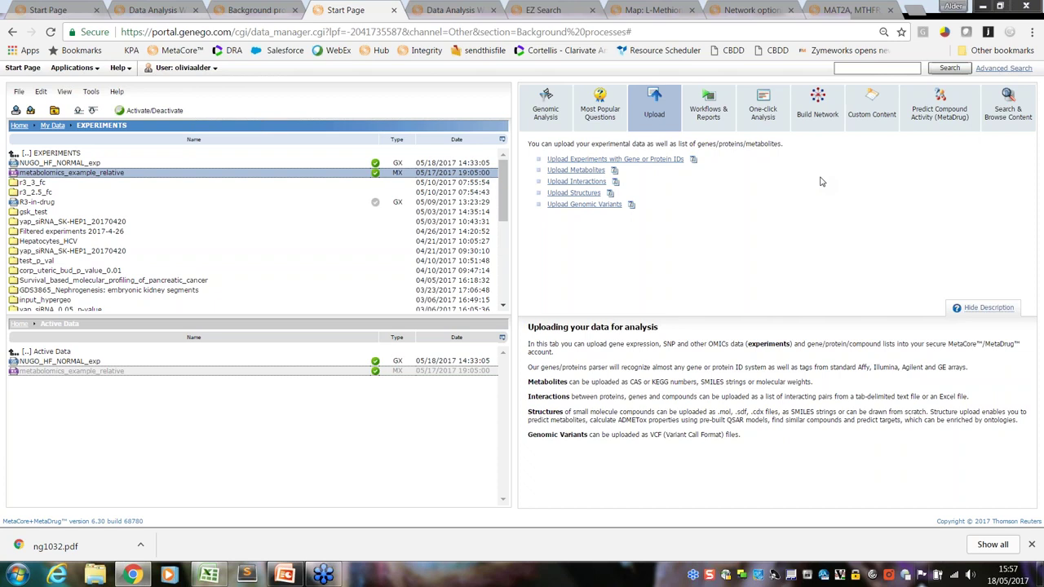
# In My Data's SAVED NETWORKS folder, select activated_by_vap_binding plus the shortest-path network
pyautogui.click(52, 126)
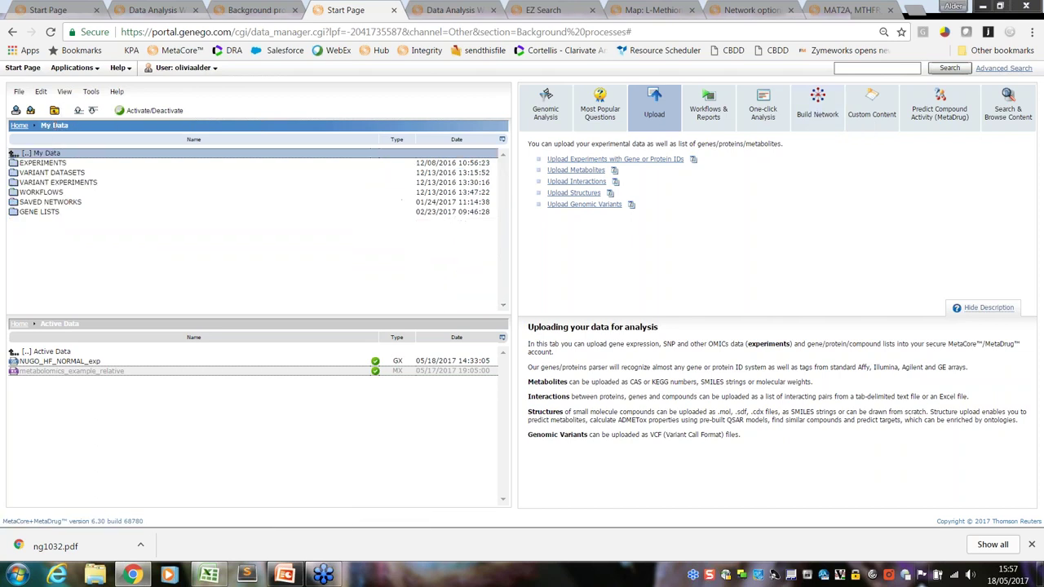
pyautogui.doubleClick(69, 205)
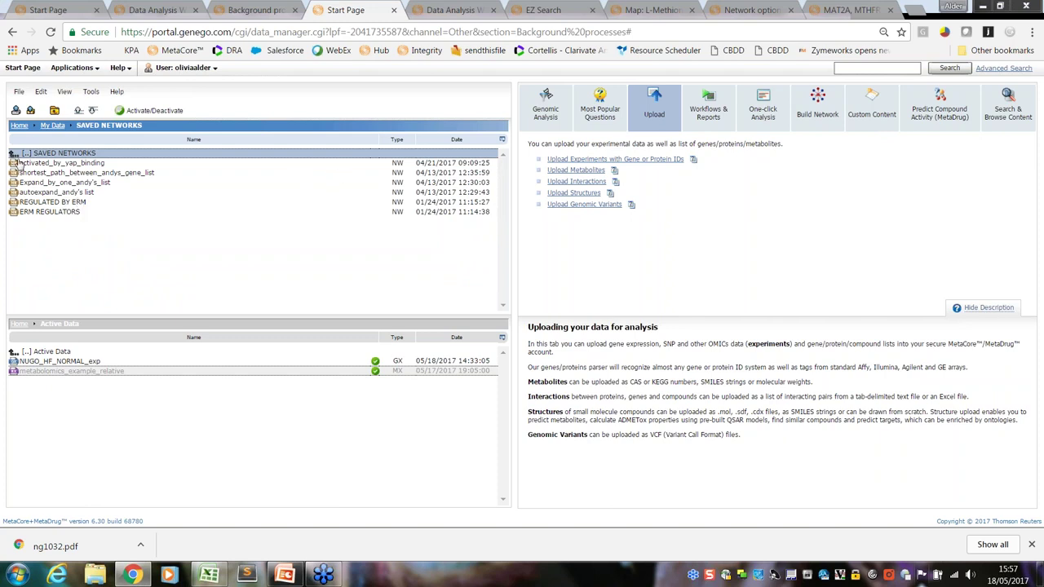
pyautogui.click(59, 166)
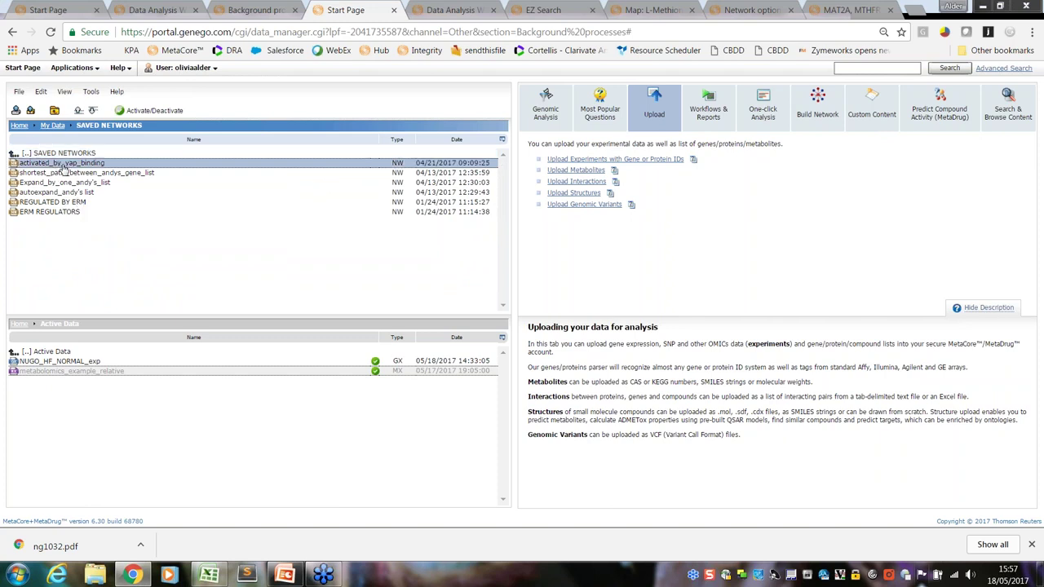
pyautogui.keyDown('shift'); pyautogui.click(79, 174); pyautogui.keyUp('shift')
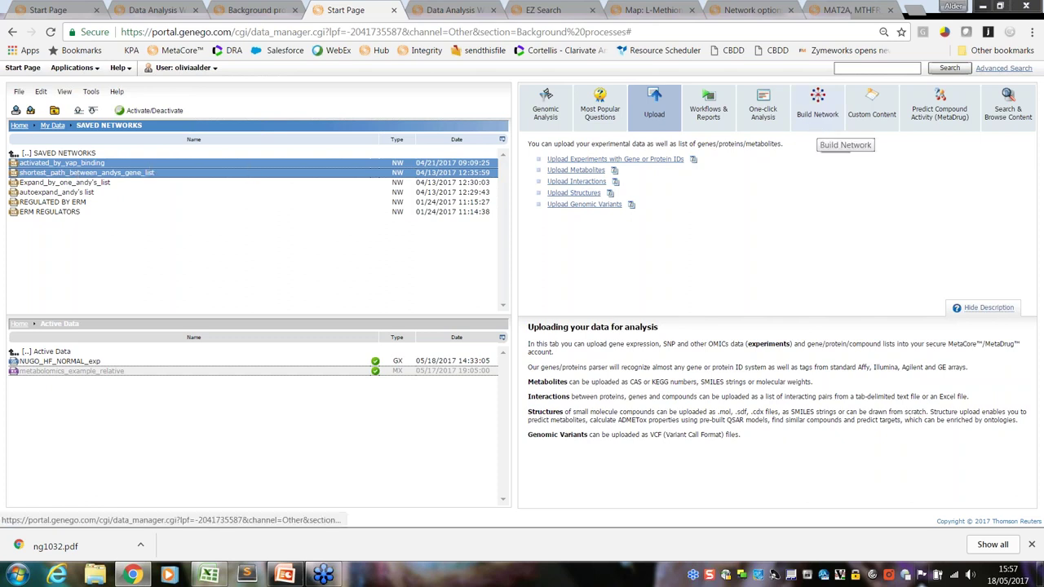
# Show the One-click Analysis tools and look over the Enrichment Ontologies and Interactome options
pyautogui.click(750, 129)
pyautogui.scroll(-2, 697, 244)
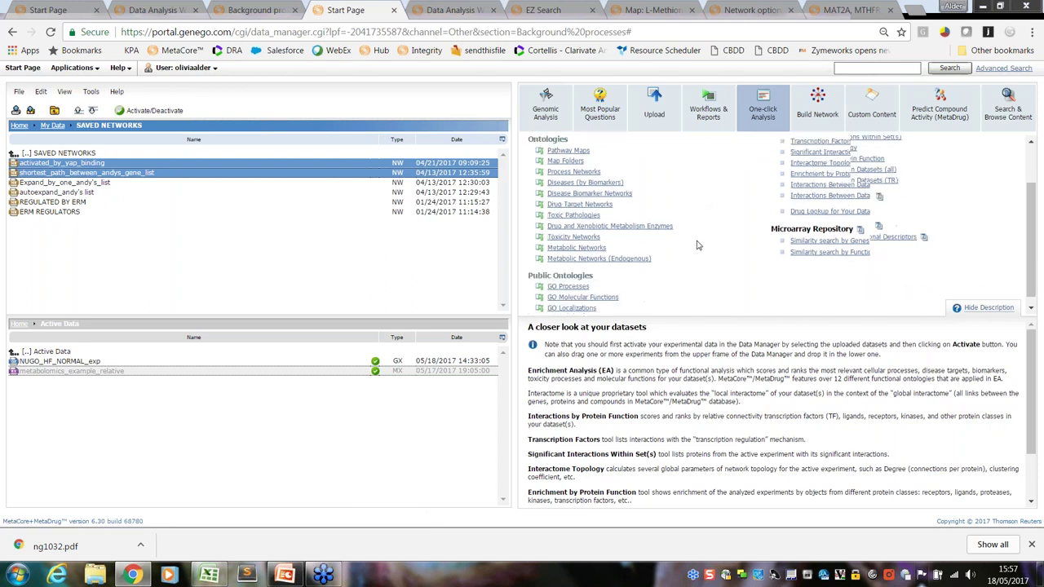
pyautogui.scroll(-1, 697, 245)
pyautogui.scroll(3, 697, 244)
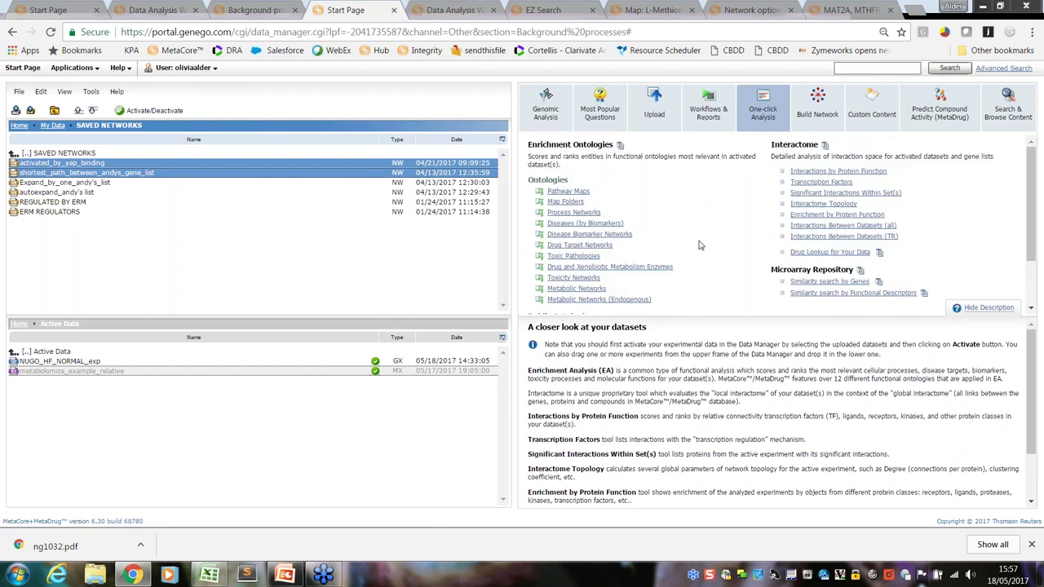